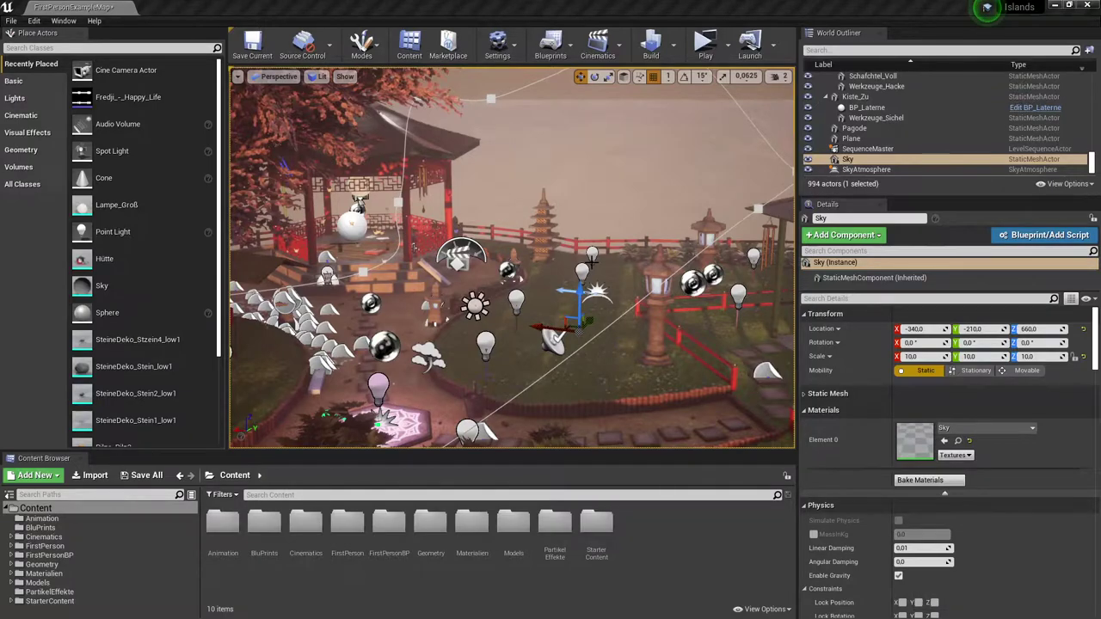
- Select the Plane, SkyAtmosphere, Sky and SequenceMaster actors in turn
{"action": "left_click", "coordinate": [851, 139]}
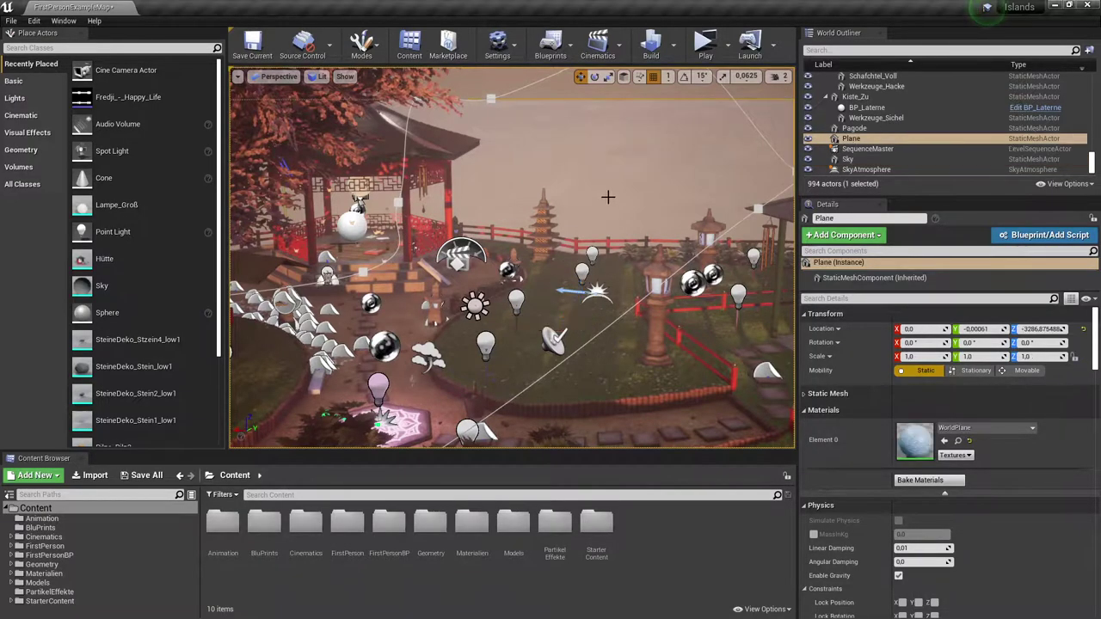
{"action": "left_click", "coordinate": [866, 169]}
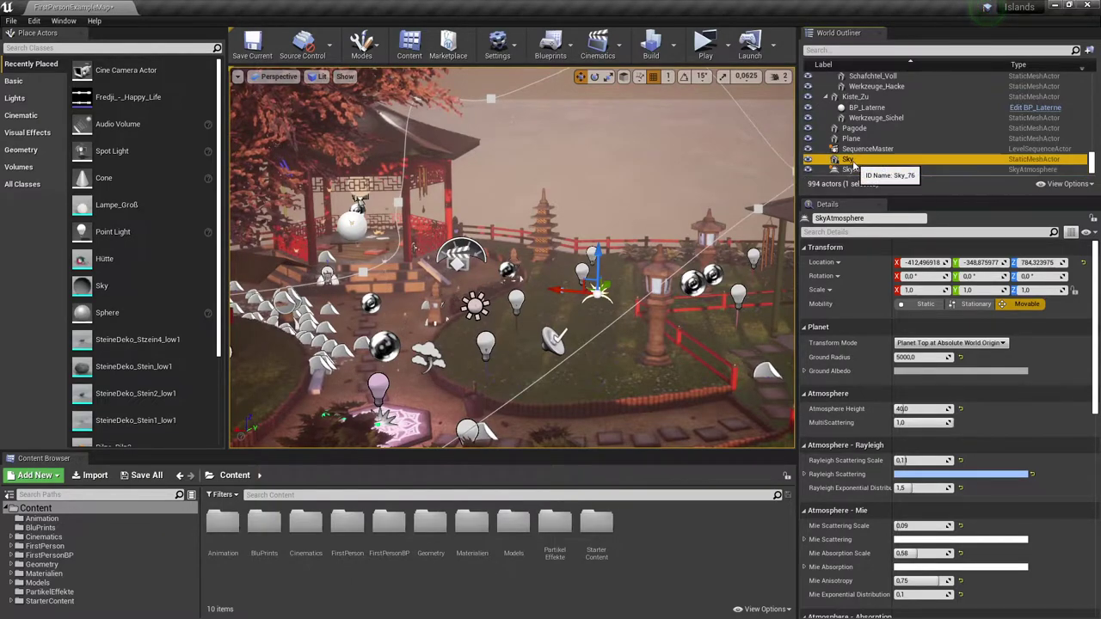
{"action": "left_click", "coordinate": [851, 158]}
{"action": "left_click", "coordinate": [856, 150]}
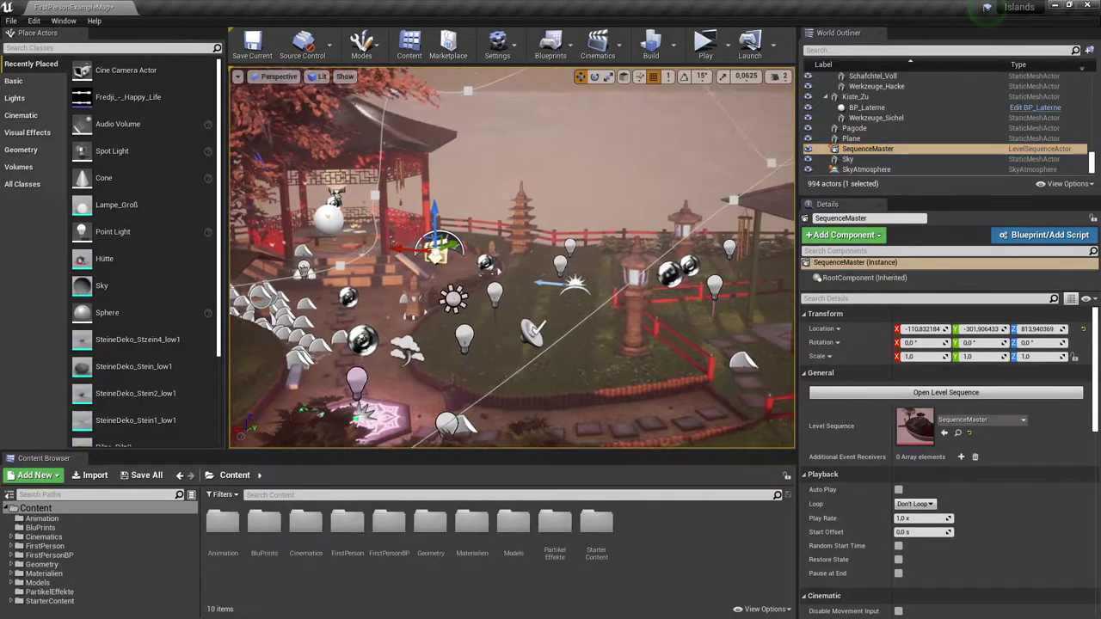
- Place a movable point light in the garden, then delete it again
{"action": "right_click_drag", "start_coordinate": [422, 179], "coordinate": [669, 133]}
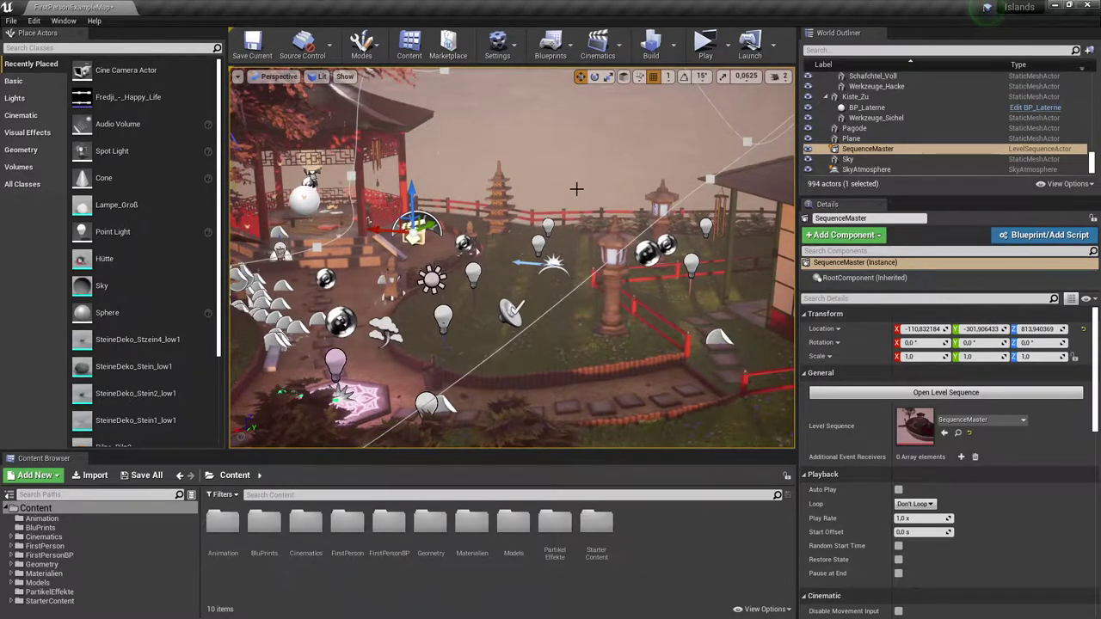
{"action": "right_click_drag", "start_coordinate": [576, 189], "coordinate": [573, 190]}
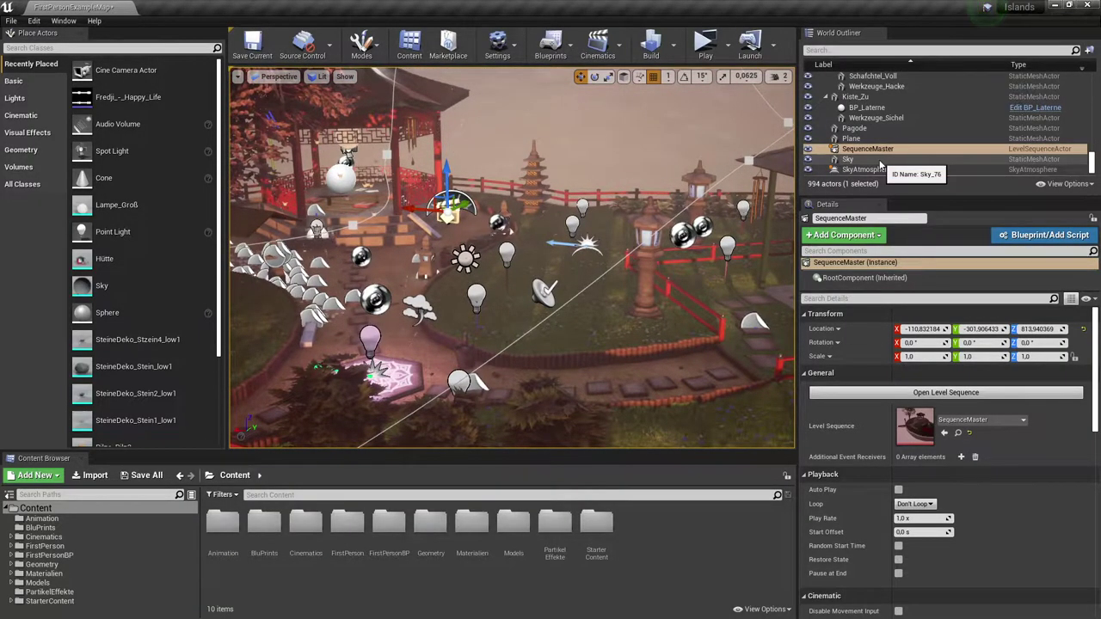
{"action": "right_click_drag", "start_coordinate": [550, 182], "coordinate": [553, 181]}
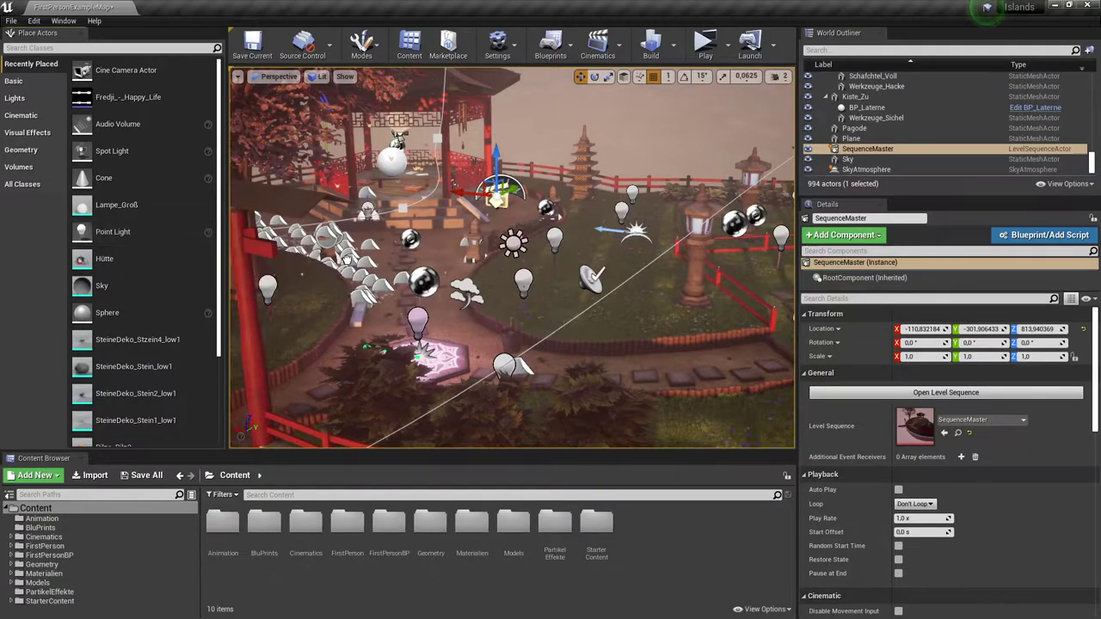
{"action": "mouse_move", "coordinate": [142, 231]}
{"action": "left_mouse_down"}
{"action": "mouse_move", "coordinate": [486, 274]}
{"action": "mouse_move", "coordinate": [486, 226]}
{"action": "left_mouse_up"}
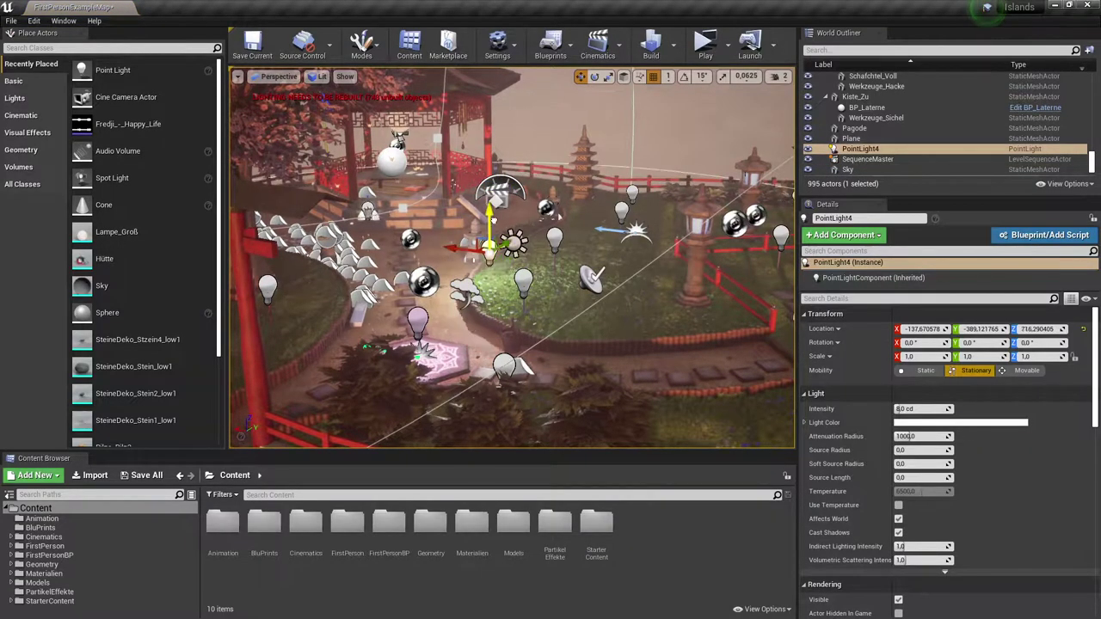
{"action": "left_click", "coordinate": [1024, 370]}
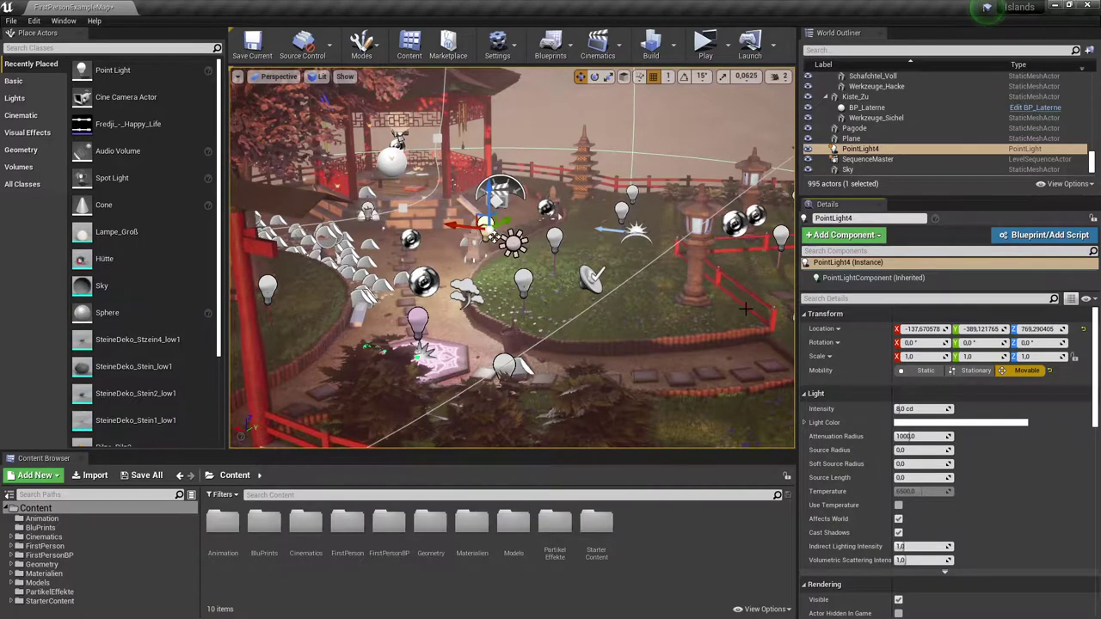
{"action": "scroll", "coordinate": [870, 167], "scroll_direction": "down", "scroll_amount": 1}
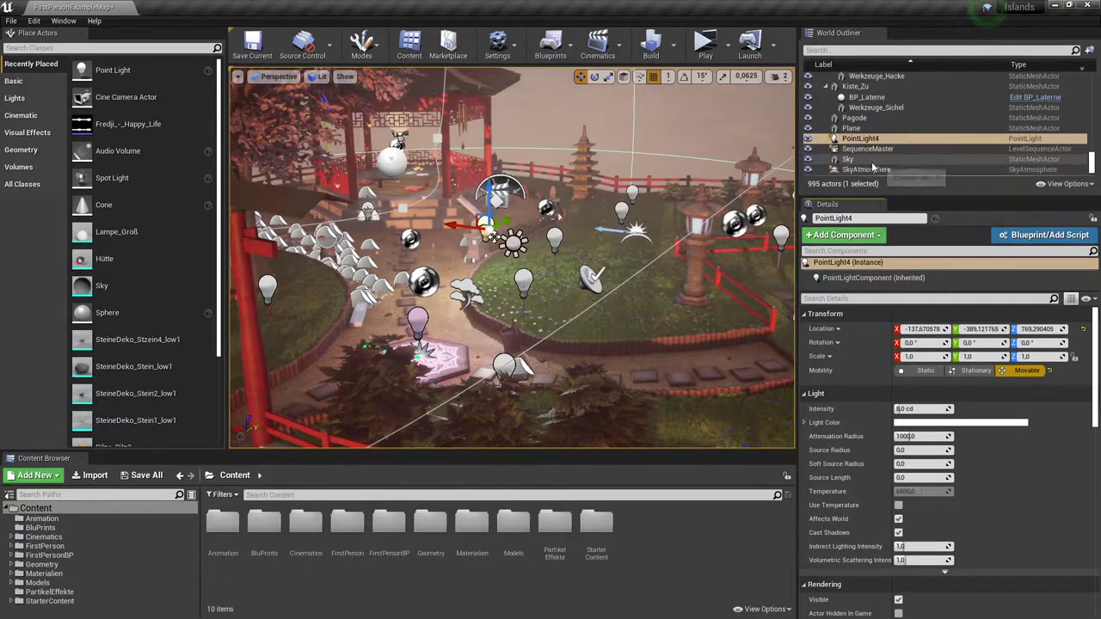
{"action": "key", "text": "Delete"}
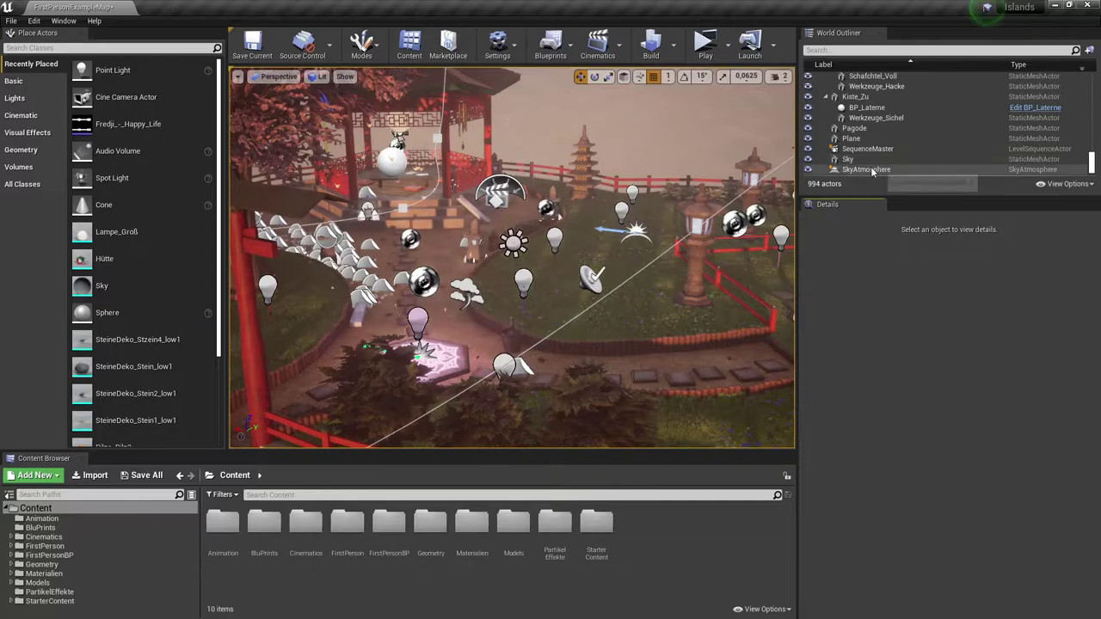
- Select the SkyAtmosphere actor and reframe the garden view toward the lanterns
{"action": "left_click", "coordinate": [860, 169]}
{"action": "scroll", "coordinate": [942, 138], "scroll_direction": "up", "scroll_amount": 1}
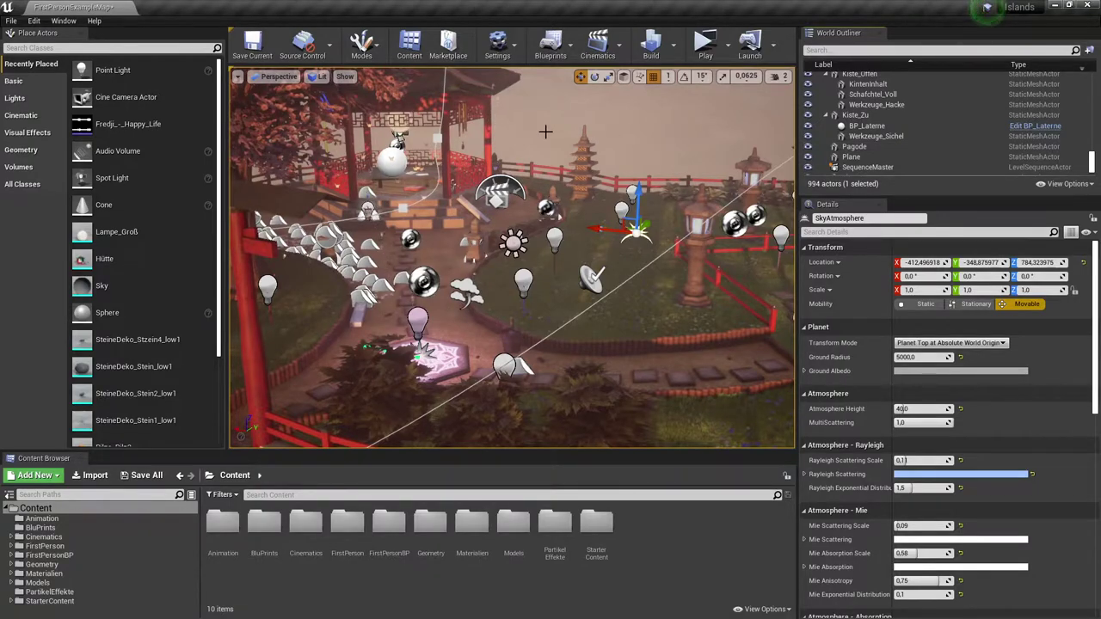
{"action": "right_click_drag", "start_coordinate": [551, 189], "coordinate": [551, 188]}
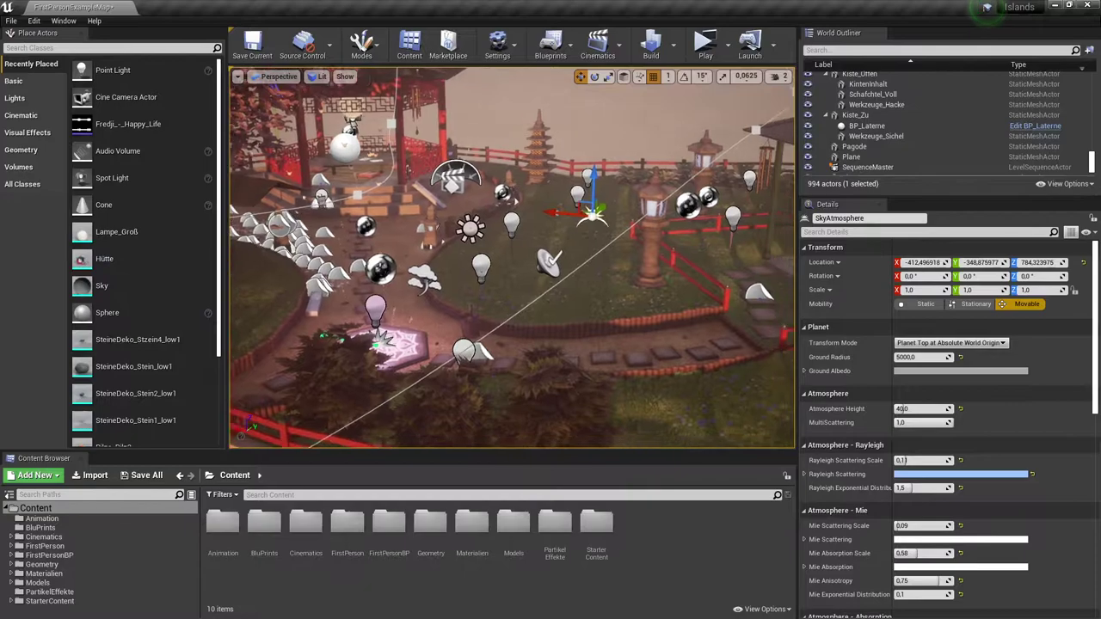
{"action": "right_click_drag", "start_coordinate": [551, 188], "coordinate": [538, 196]}
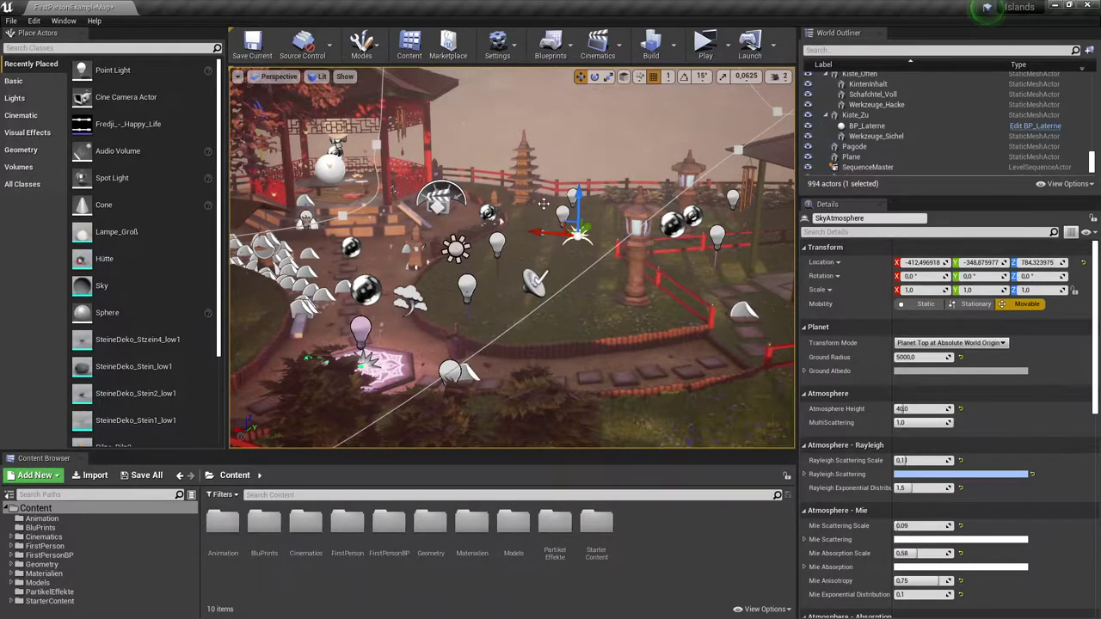
{"action": "right_click_drag", "start_coordinate": [486, 210], "coordinate": [435, 206]}
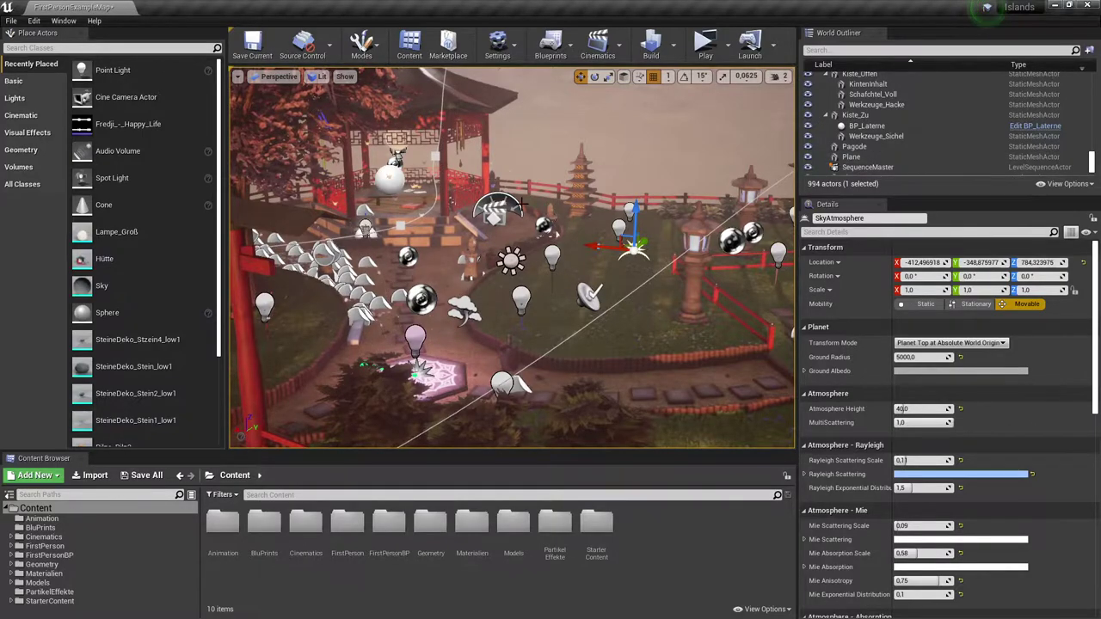
{"action": "right_click_drag", "start_coordinate": [522, 201], "coordinate": [530, 214]}
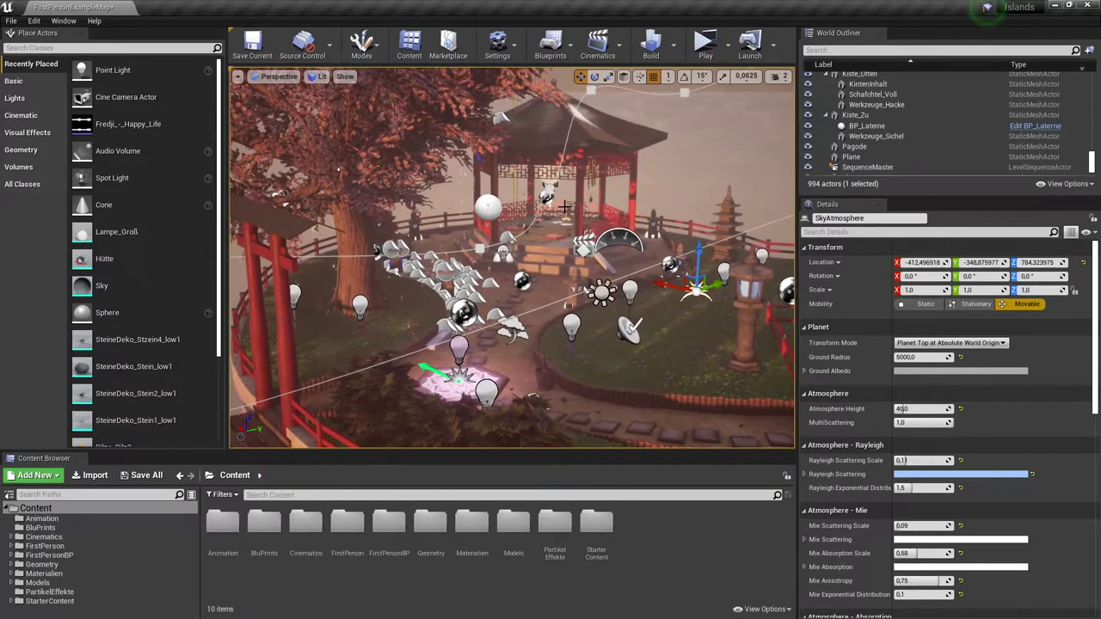
- Bring up the High Resolution Screenshot settings and frame the pagoda
{"action": "left_click", "coordinate": [238, 78]}
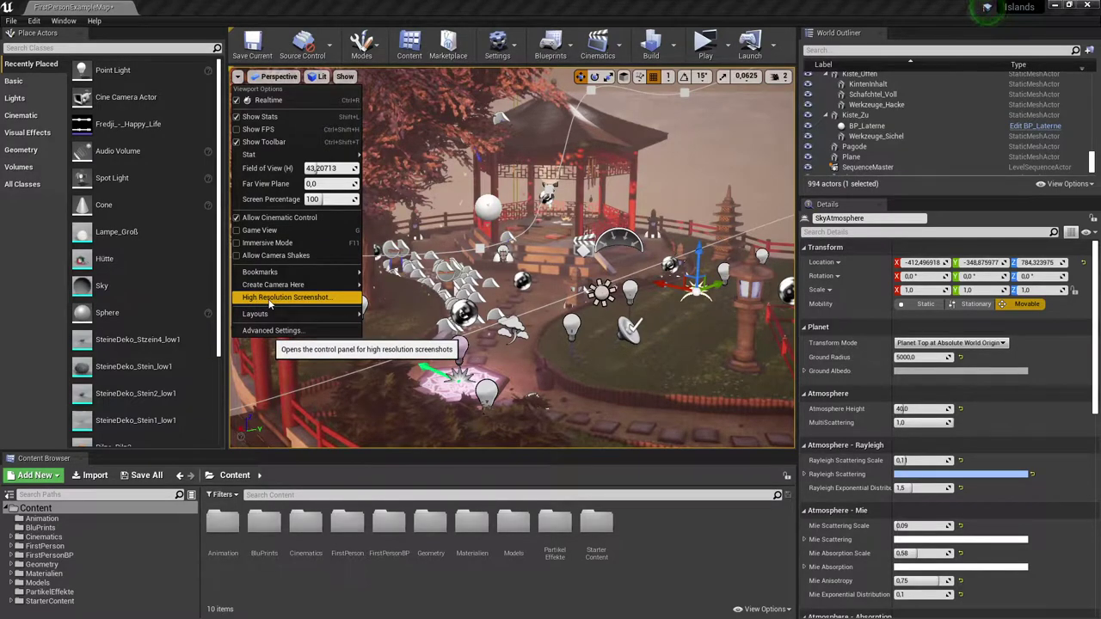
{"action": "left_click", "coordinate": [269, 300]}
{"action": "left_click_drag", "start_coordinate": [632, 185], "coordinate": [299, 265]}
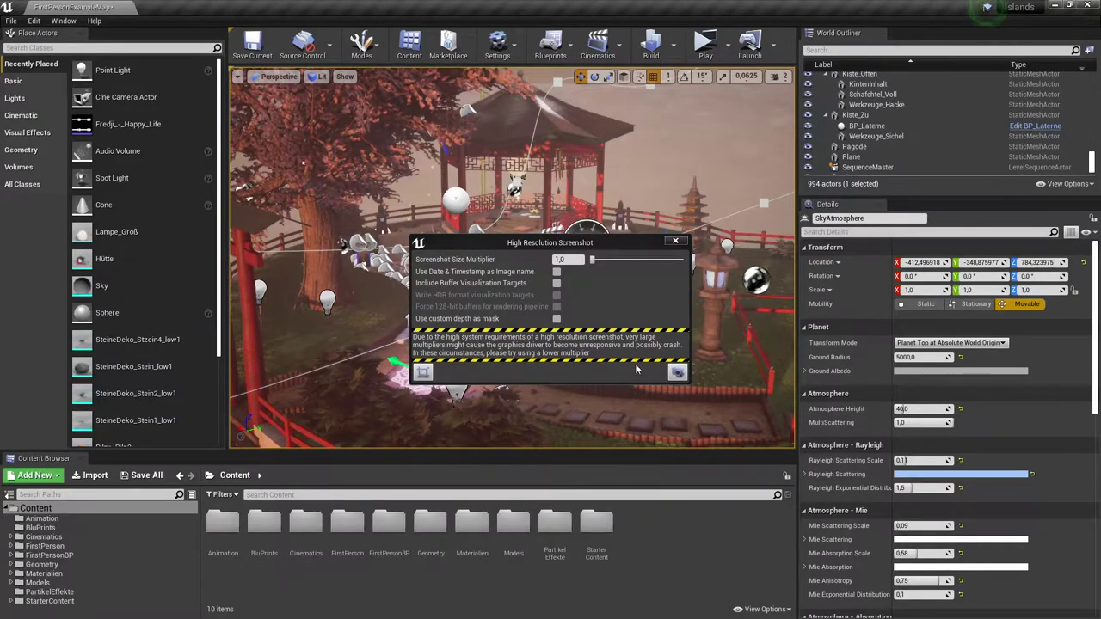
{"action": "middle_click_drag", "start_coordinate": [643, 178], "coordinate": [643, 178]}
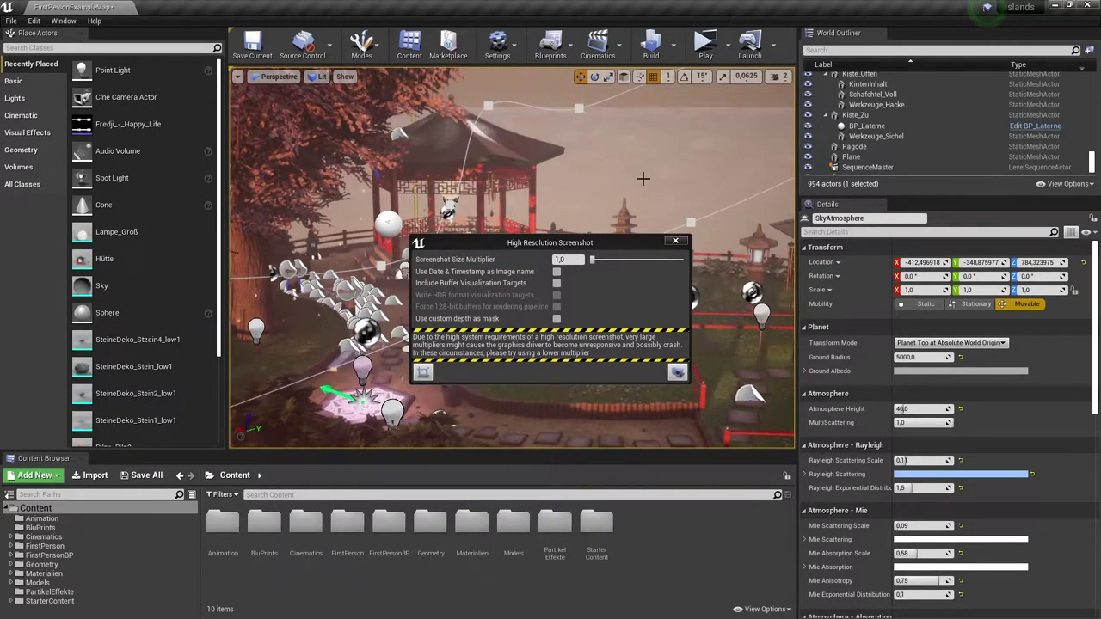
- Go full-screen with F11, reframe toward the lanterns, and hide editor icons with G
{"action": "key", "text": "F11"}
{"action": "left_click_drag", "start_coordinate": [642, 178], "coordinate": [643, 178]}
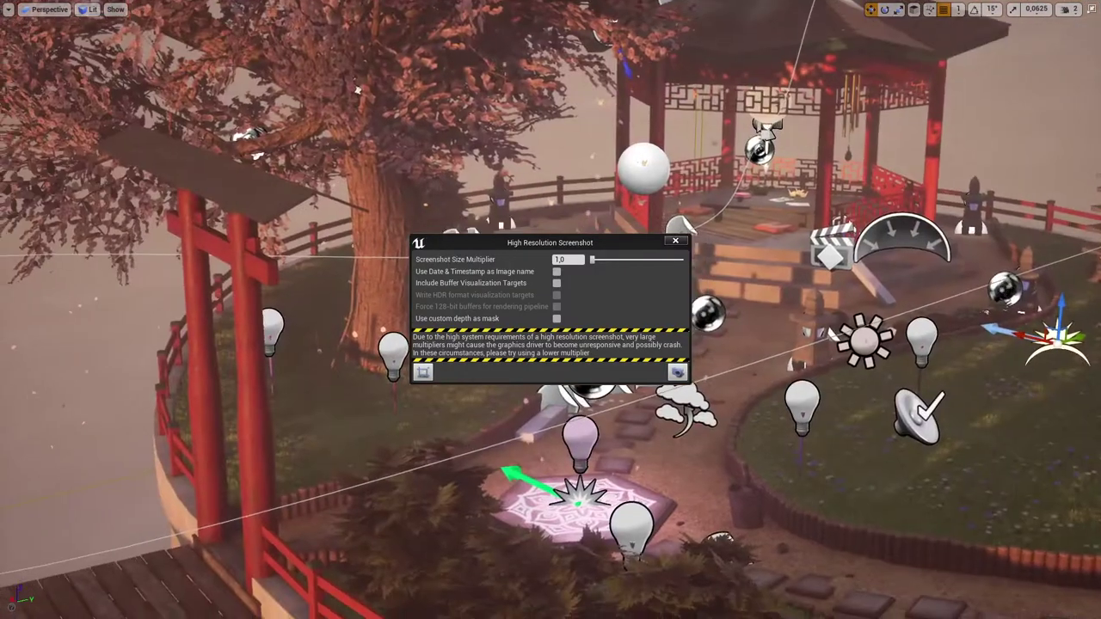
{"action": "right_click_drag", "start_coordinate": [395, 302], "coordinate": [395, 302]}
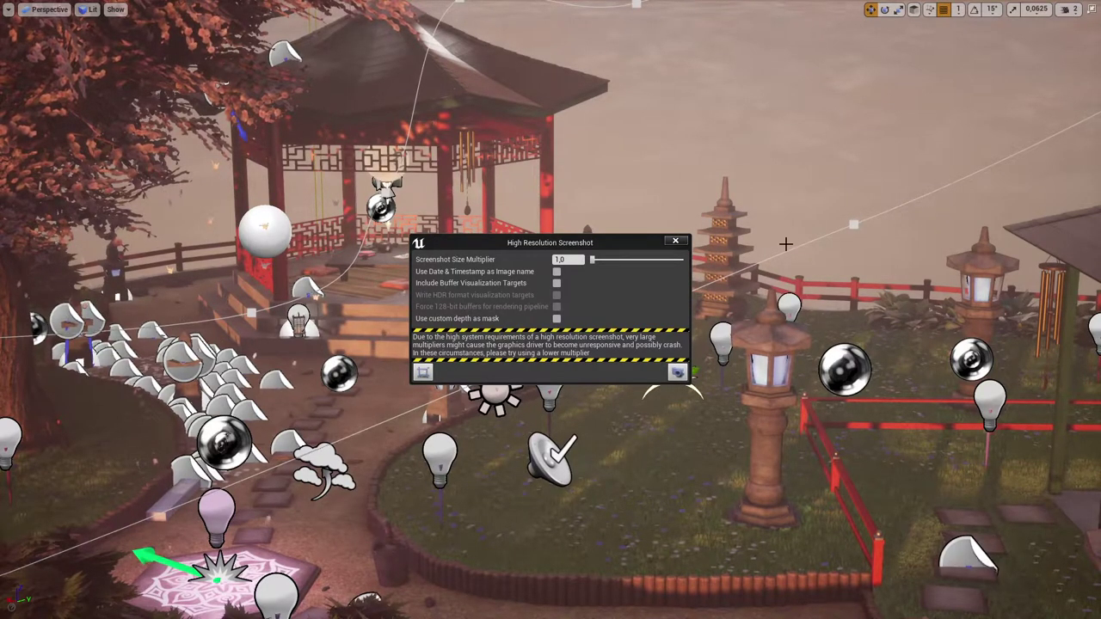
{"action": "right_click_drag", "start_coordinate": [785, 244], "coordinate": [782, 241]}
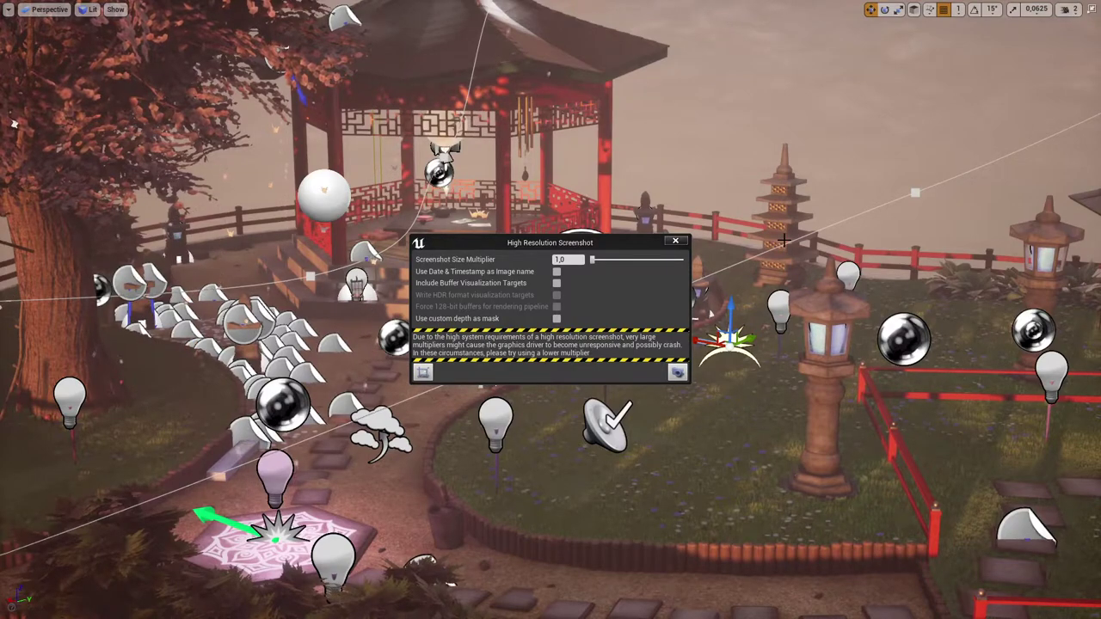
{"action": "key", "text": "g"}
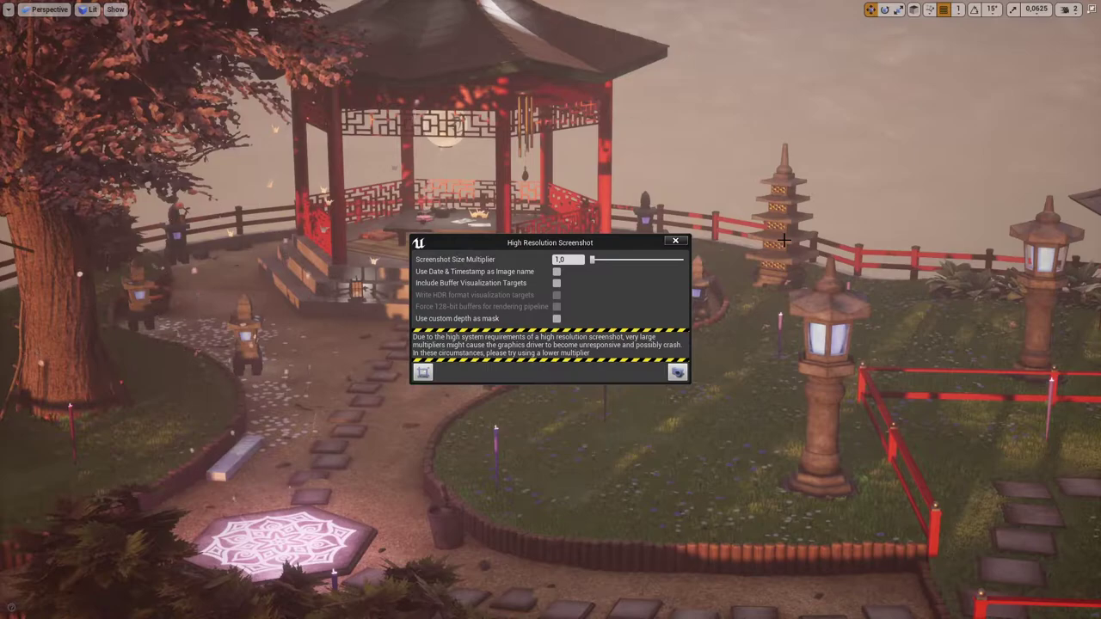
- Capture HighresScreenshot00003.png, check its folder, then minimize the folder
{"action": "left_click", "coordinate": [677, 372]}
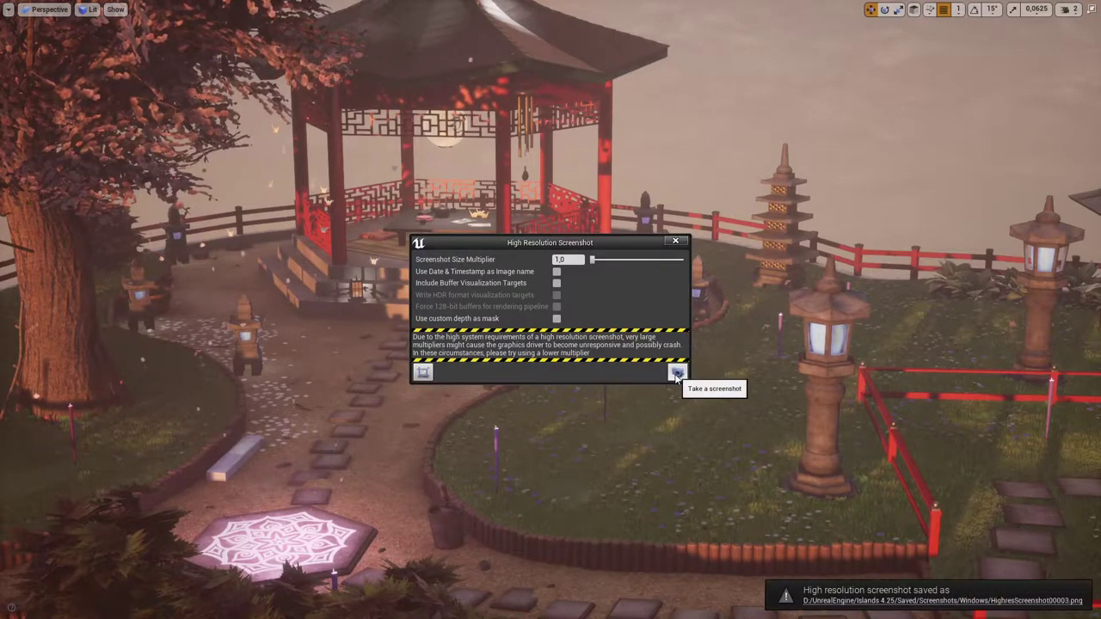
{"action": "left_click", "coordinate": [865, 604]}
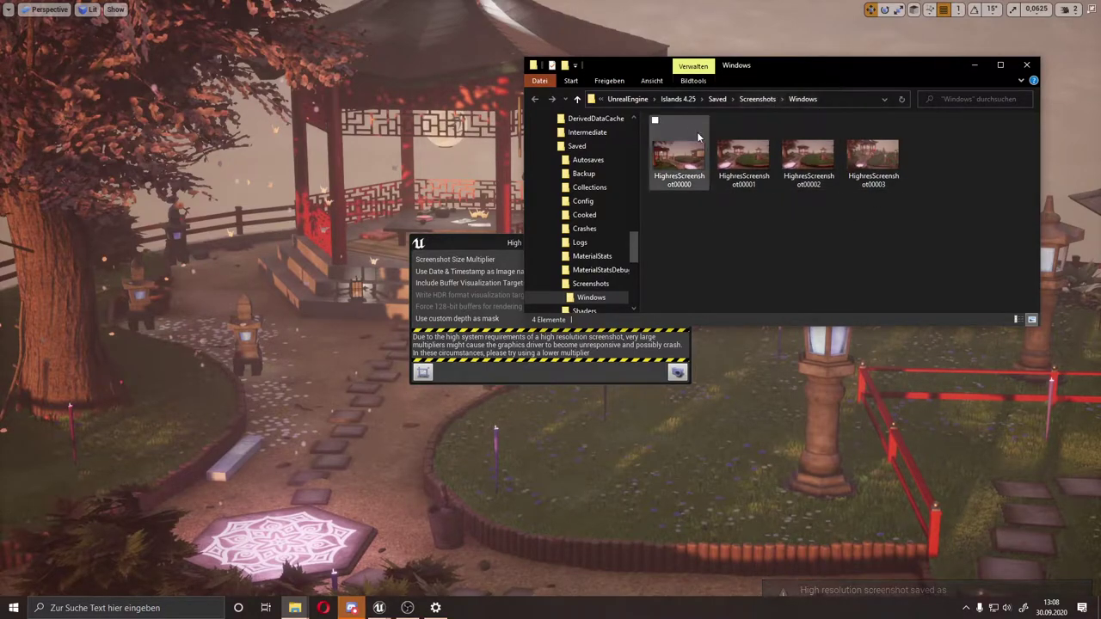
{"action": "left_click", "coordinate": [981, 66]}
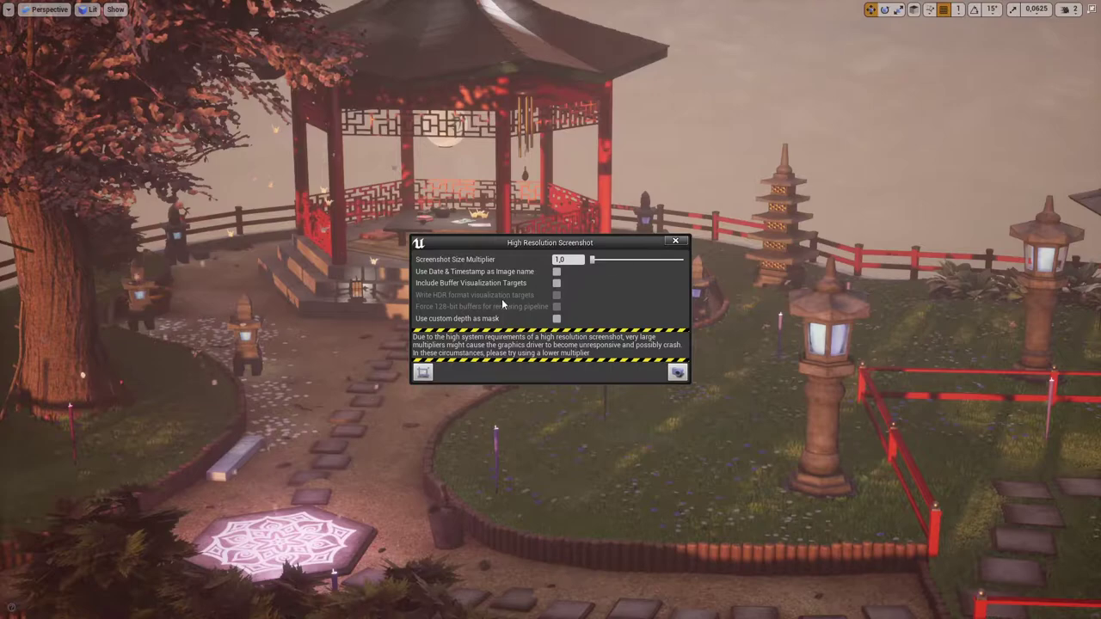
- Capture HighresScreenshot00004.png at size multiplier 2, then close the screenshot settings
{"action": "left_click", "coordinate": [568, 259]}
{"action": "type", "text": "2"}
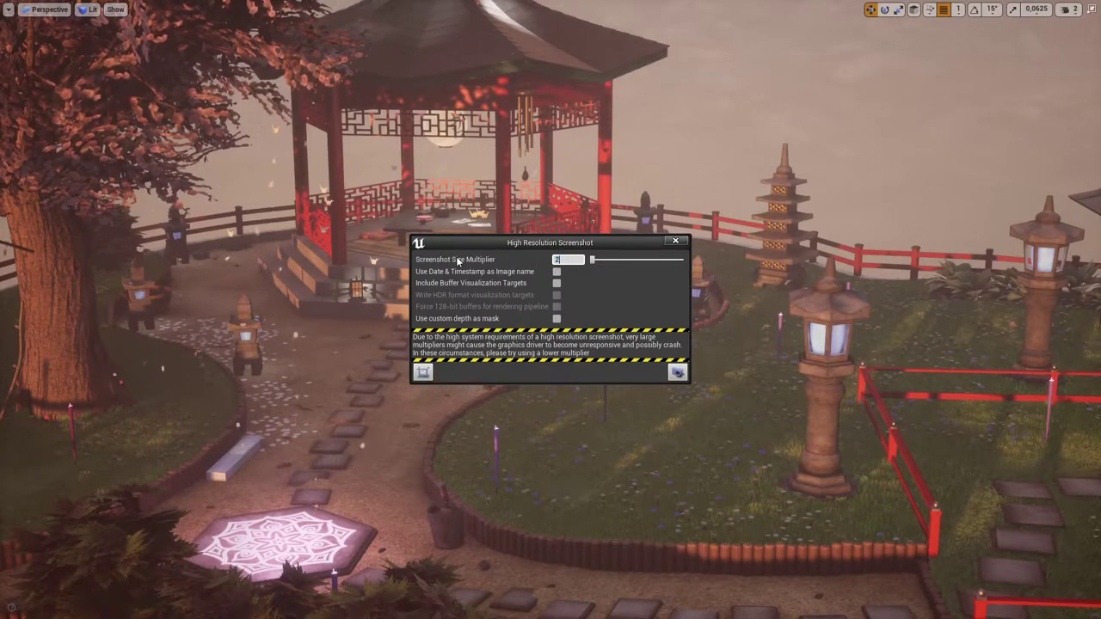
{"action": "key", "text": "Return"}
{"action": "key", "text": "Return"}
{"action": "left_click", "coordinate": [678, 373]}
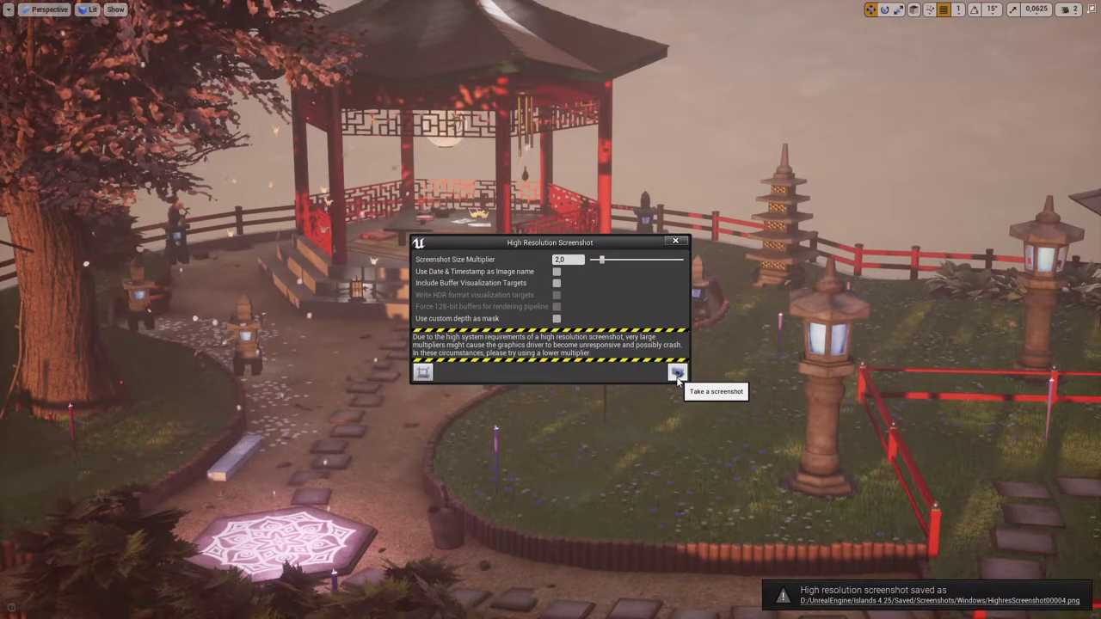
{"action": "left_click", "coordinate": [676, 242]}
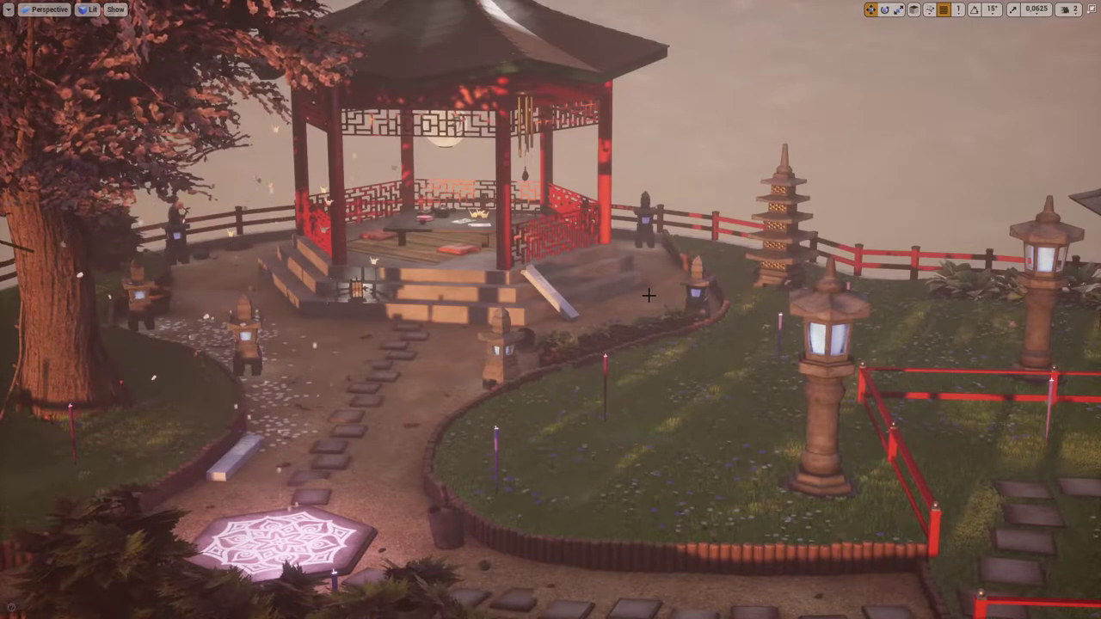
- Exit full-screen with F11 and look over the garden path, lawn and red hut
{"action": "right_click_drag", "start_coordinate": [649, 295], "coordinate": [648, 280]}
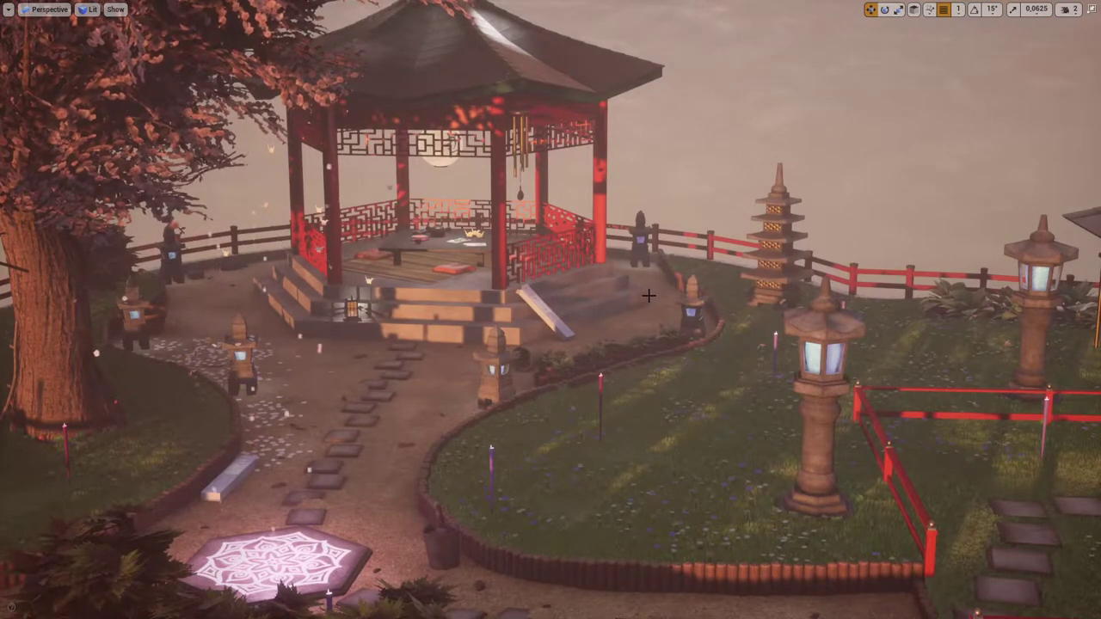
{"action": "scroll", "coordinate": [639, 292], "scroll_direction": "up", "scroll_amount": 2}
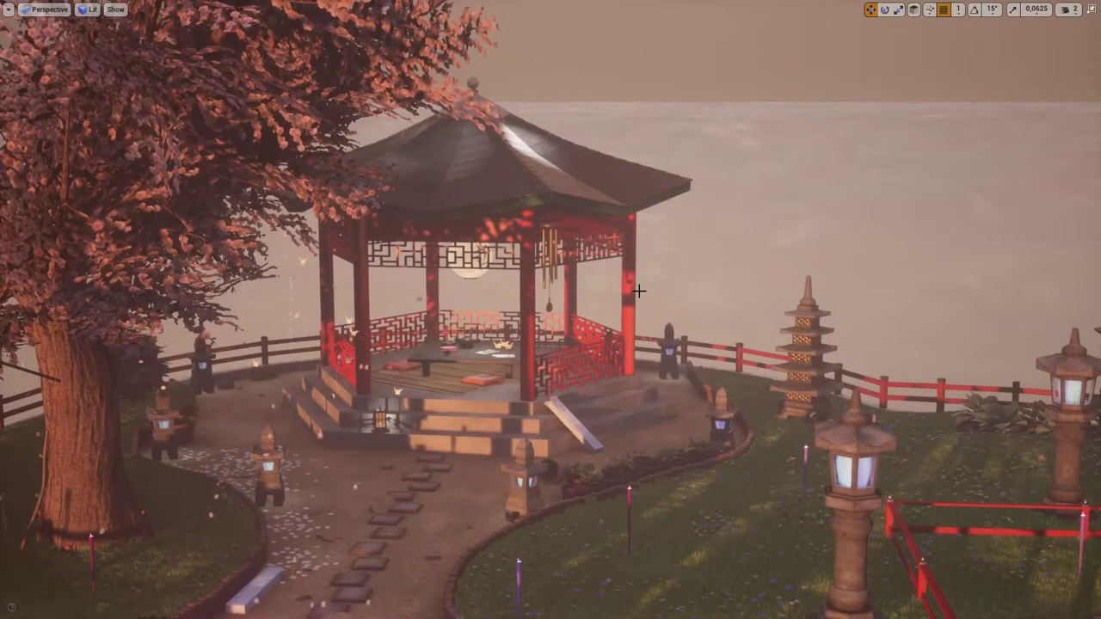
{"action": "scroll", "coordinate": [639, 291], "scroll_direction": "down", "scroll_amount": 2}
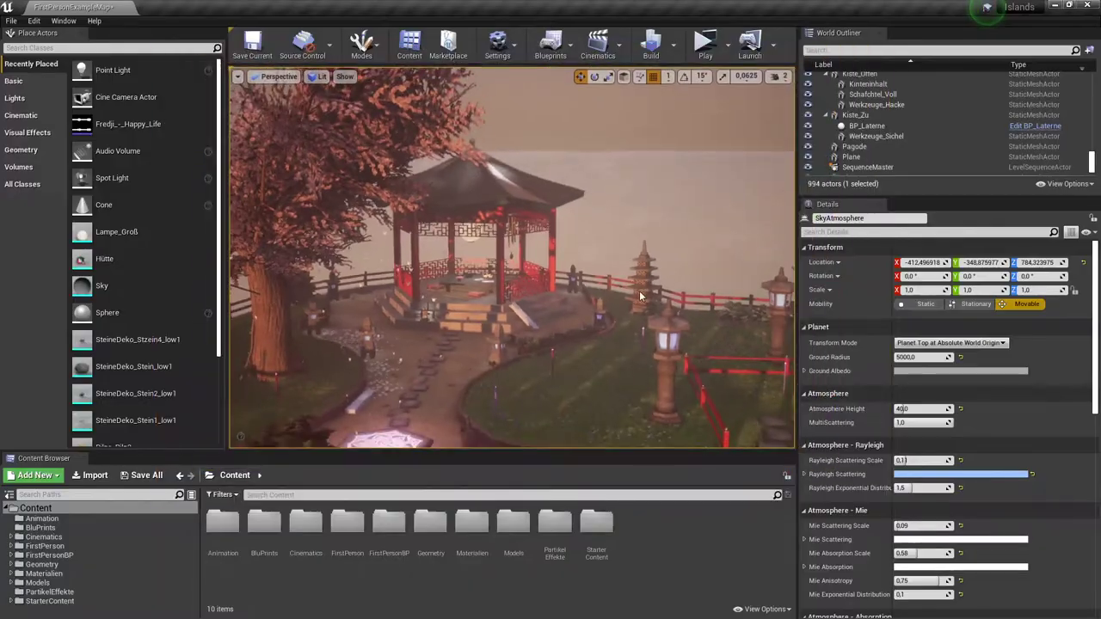
{"action": "key", "text": "F11"}
{"action": "right_click_drag", "start_coordinate": [483, 188], "coordinate": [516, 224]}
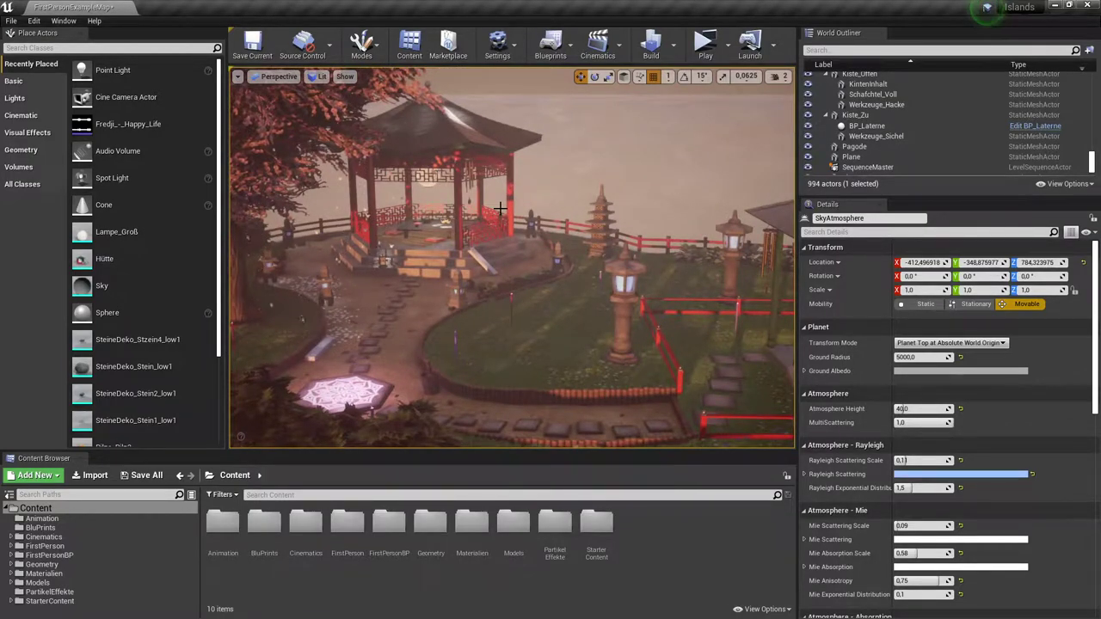
{"action": "mouse_move", "coordinate": [502, 211]}
{"action": "right_mouse_down"}
{"action": "mouse_move", "coordinate": [534, 216]}
{"action": "mouse_move", "coordinate": [499, 215]}
{"action": "right_mouse_up"}
{"action": "right_click_drag", "start_coordinate": [431, 184], "coordinate": [432, 198]}
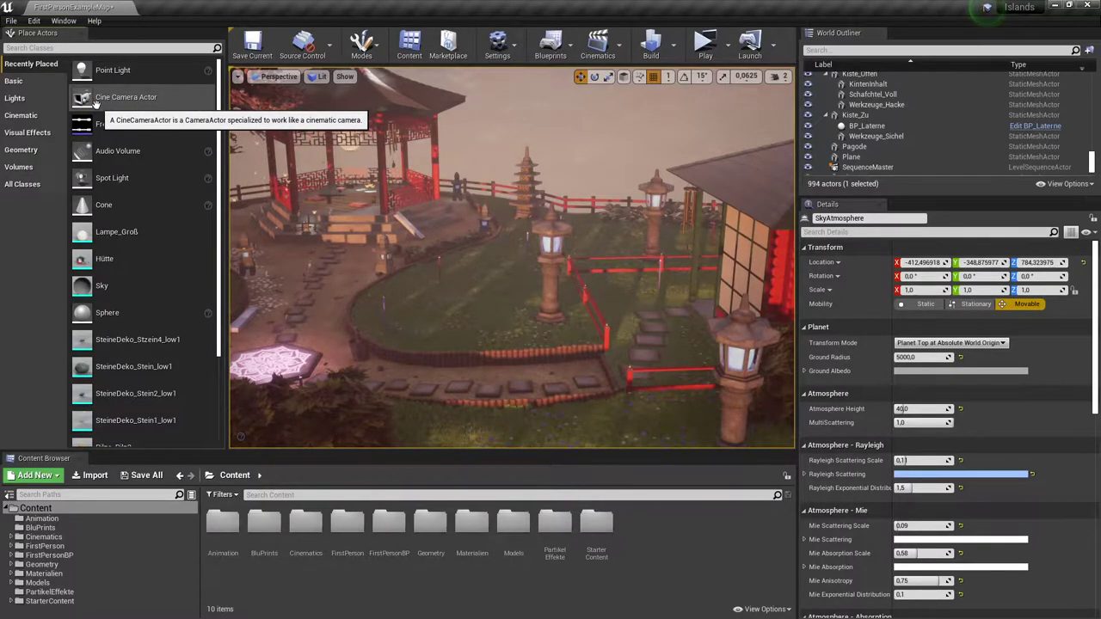
- Place a Cine Camera Actor from the Cinematic list and move it up into position
{"action": "left_click", "coordinate": [19, 119]}
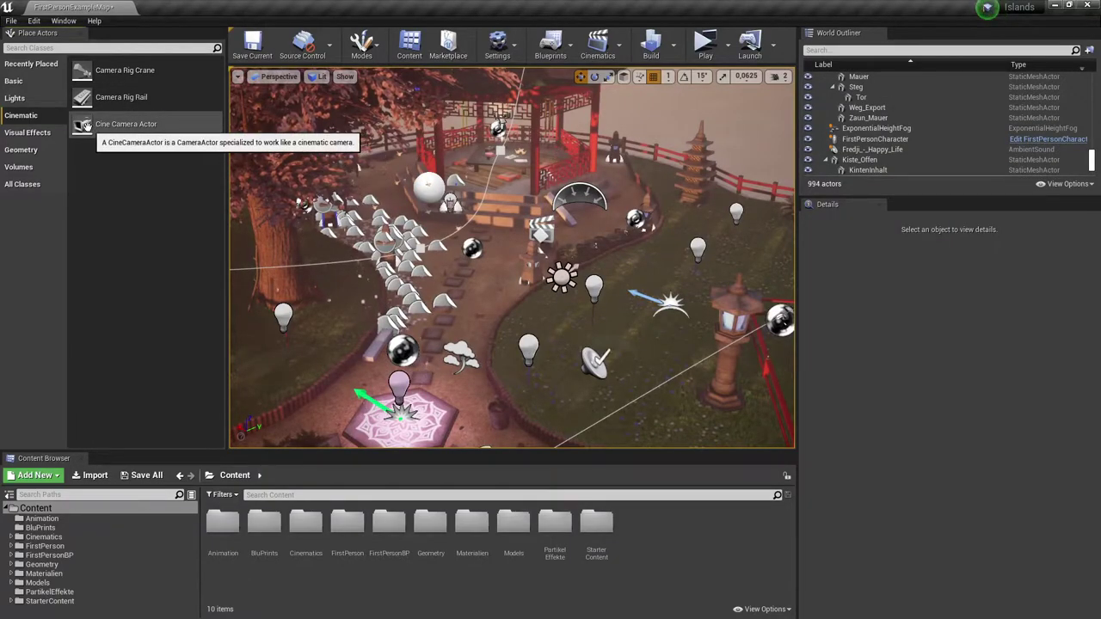
{"action": "mouse_move", "coordinate": [120, 125]}
{"action": "left_mouse_down"}
{"action": "mouse_move", "coordinate": [490, 235]}
{"action": "mouse_move", "coordinate": [612, 234]}
{"action": "left_mouse_up"}
{"action": "middle_click_drag", "start_coordinate": [613, 234], "coordinate": [601, 211]}
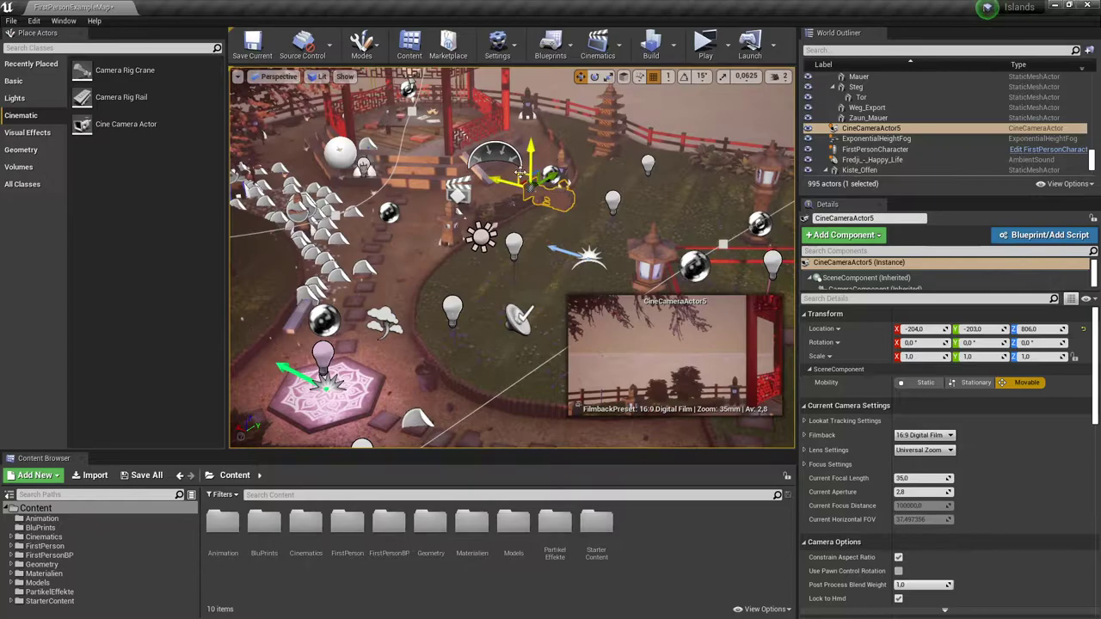
{"action": "right_click_drag", "start_coordinate": [323, 177], "coordinate": [512, 177]}
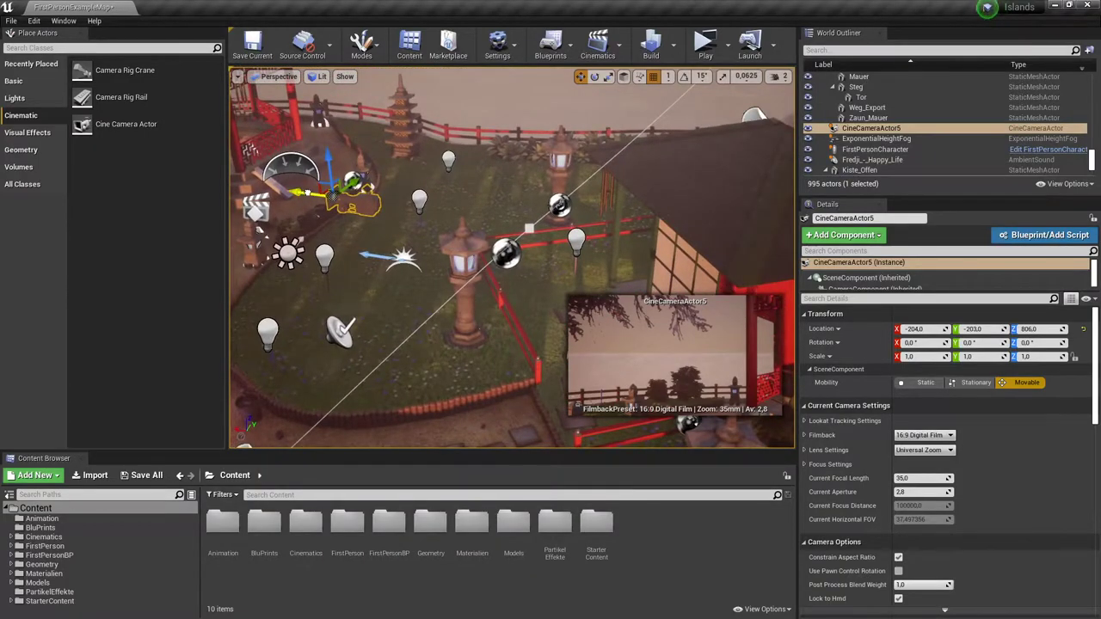
{"action": "left_click_drag", "start_coordinate": [308, 191], "coordinate": [355, 225]}
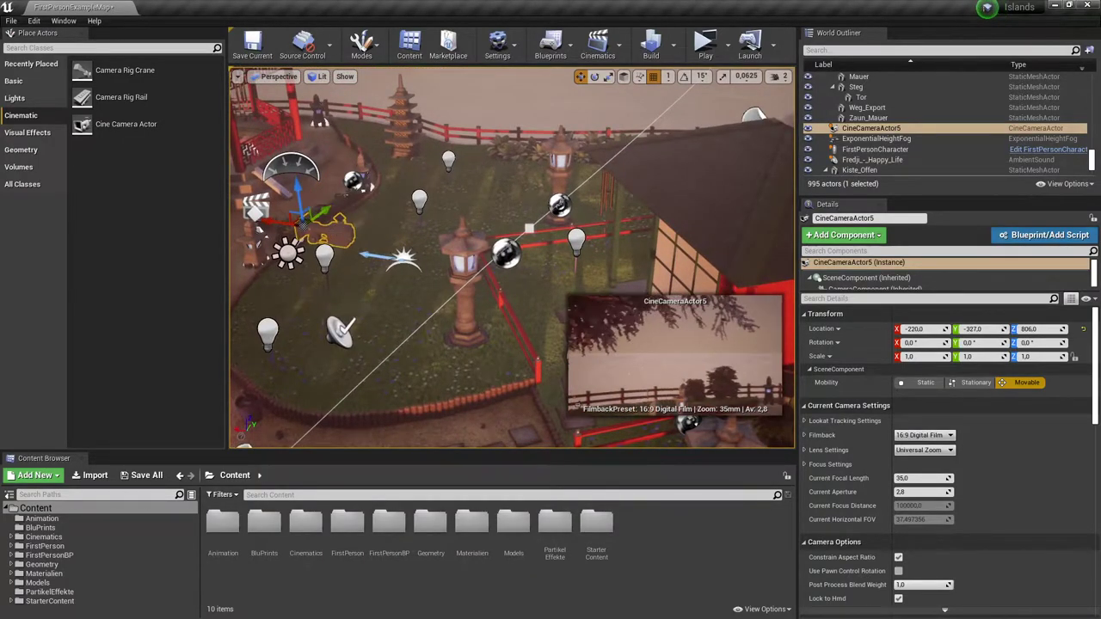
{"action": "key", "text": "f"}
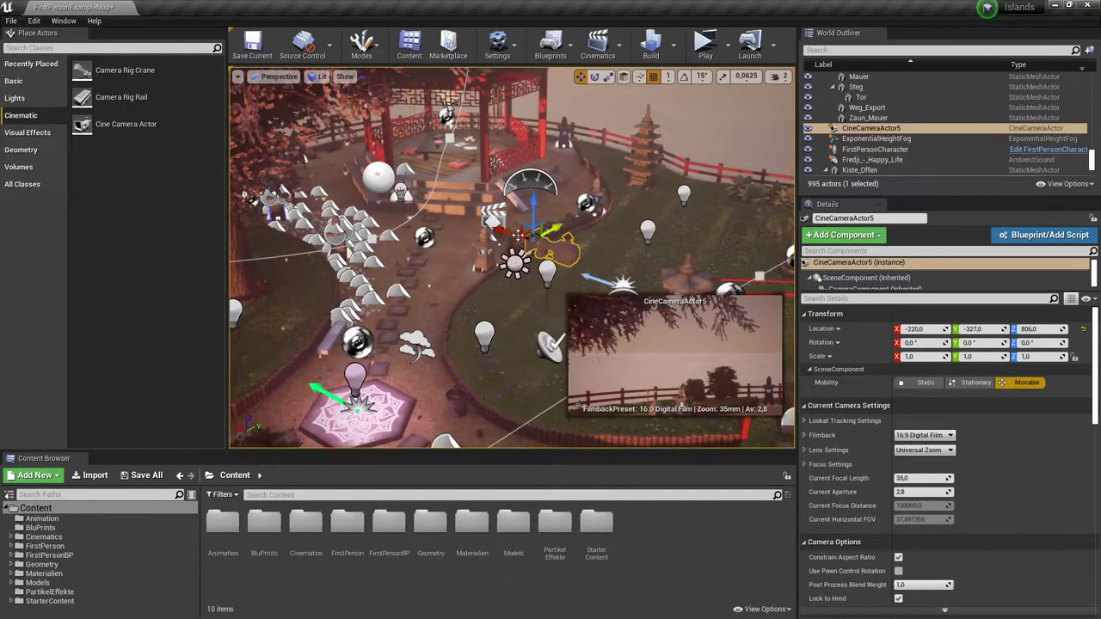
{"action": "left_click_drag", "start_coordinate": [531, 214], "coordinate": [541, 206]}
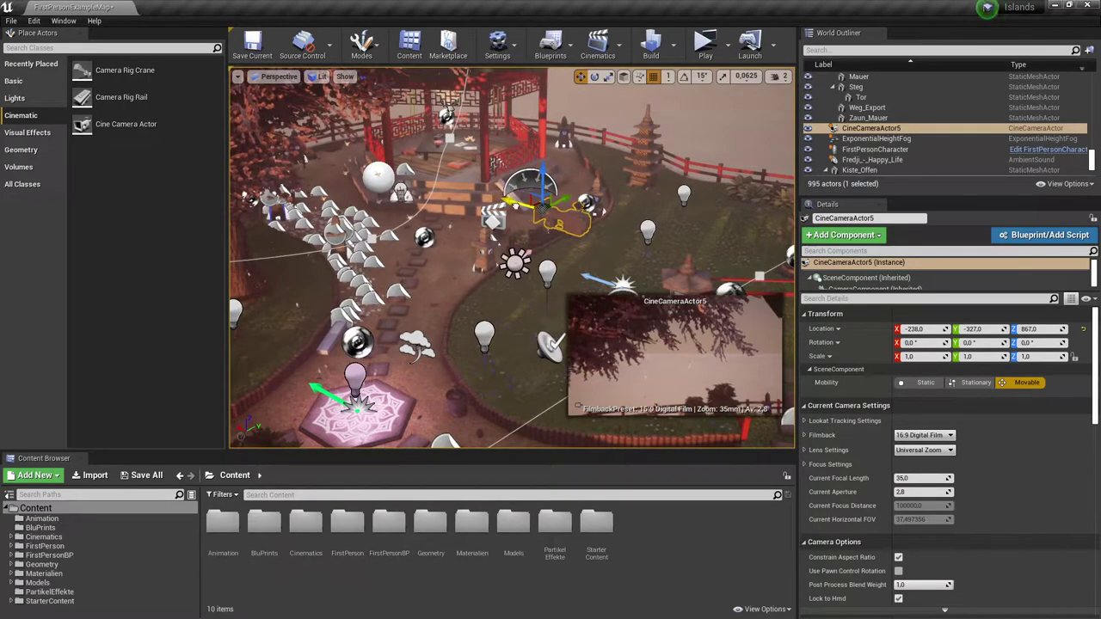
- Pilot CineCameraActor5 and fly it to frame the house, lanterns and pagoda
{"action": "left_click", "coordinate": [263, 78]}
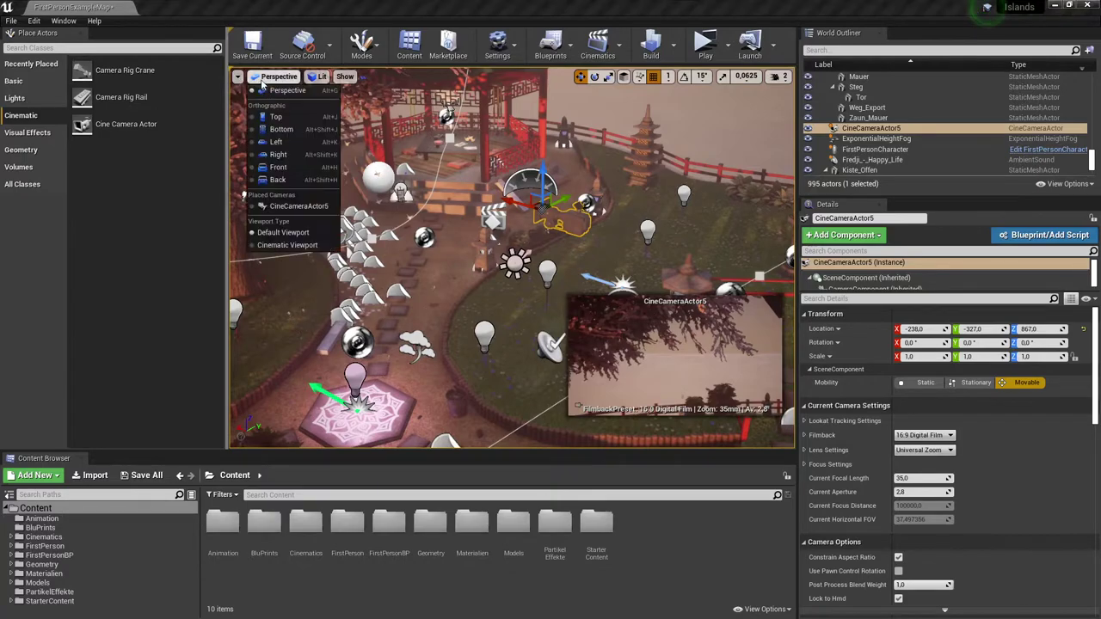
{"action": "left_click", "coordinate": [288, 208]}
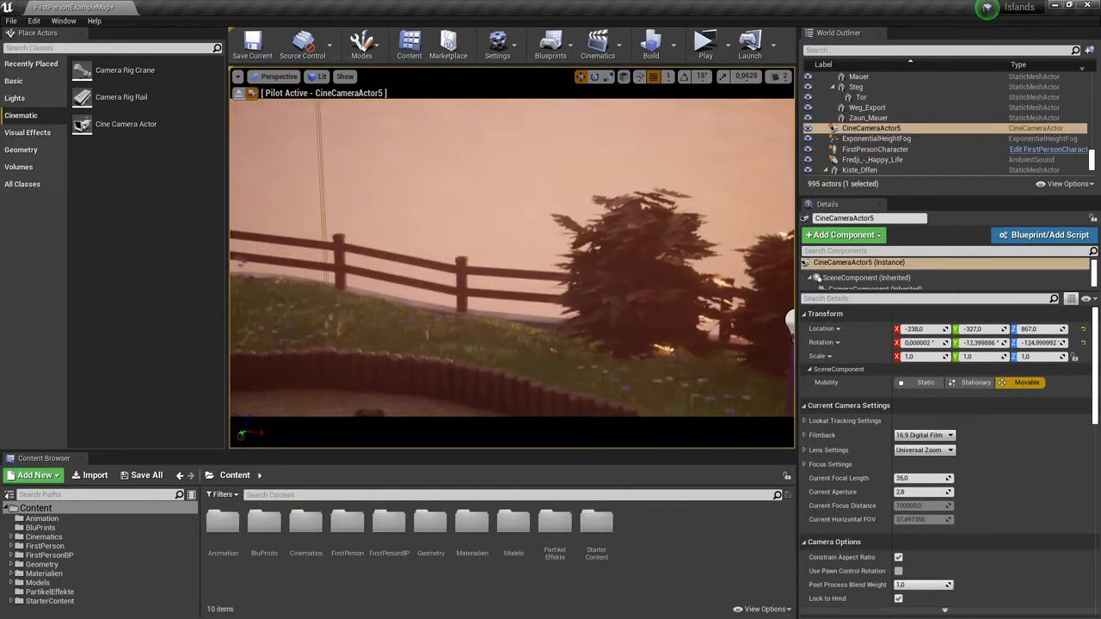
{"action": "right_click_drag", "start_coordinate": [430, 258], "coordinate": [602, 258]}
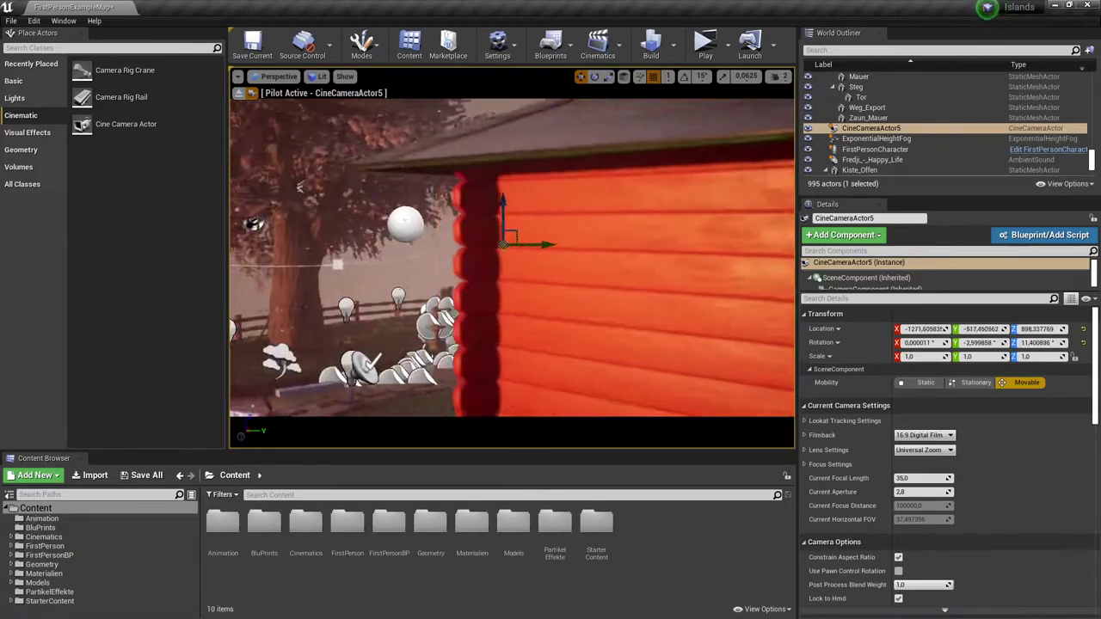
{"action": "right_click_drag", "start_coordinate": [512, 258], "coordinate": [602, 258]}
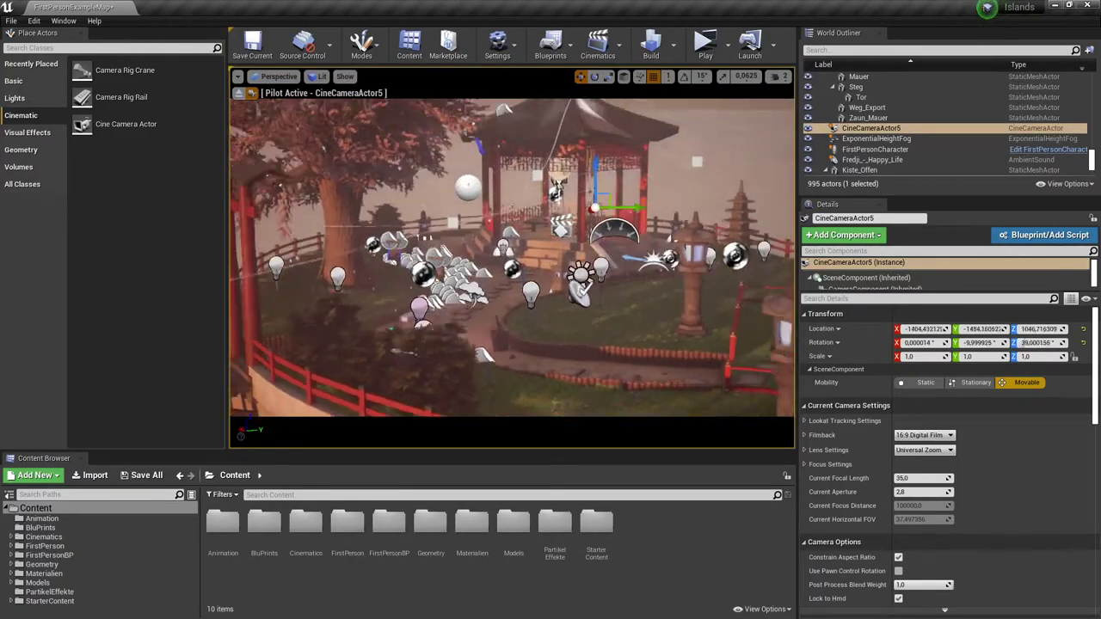
{"action": "right_click_drag", "start_coordinate": [512, 258], "coordinate": [602, 258]}
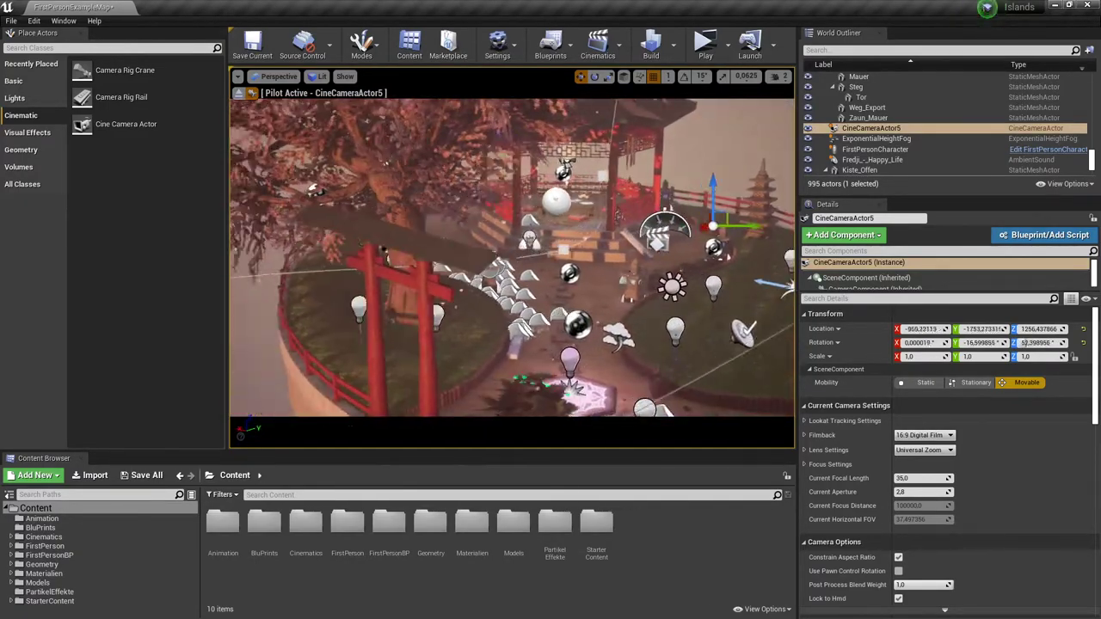
{"action": "right_click_drag", "start_coordinate": [512, 258], "coordinate": [602, 258]}
{"action": "right_click_drag", "start_coordinate": [511, 258], "coordinate": [422, 258]}
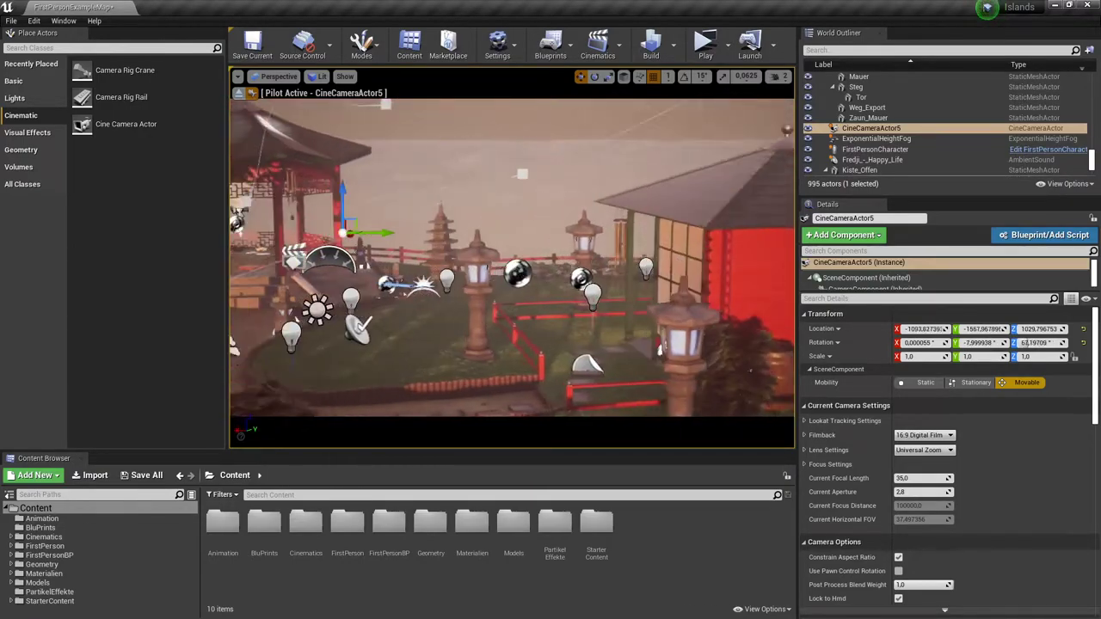
{"action": "right_click_drag", "start_coordinate": [512, 259], "coordinate": [598, 258]}
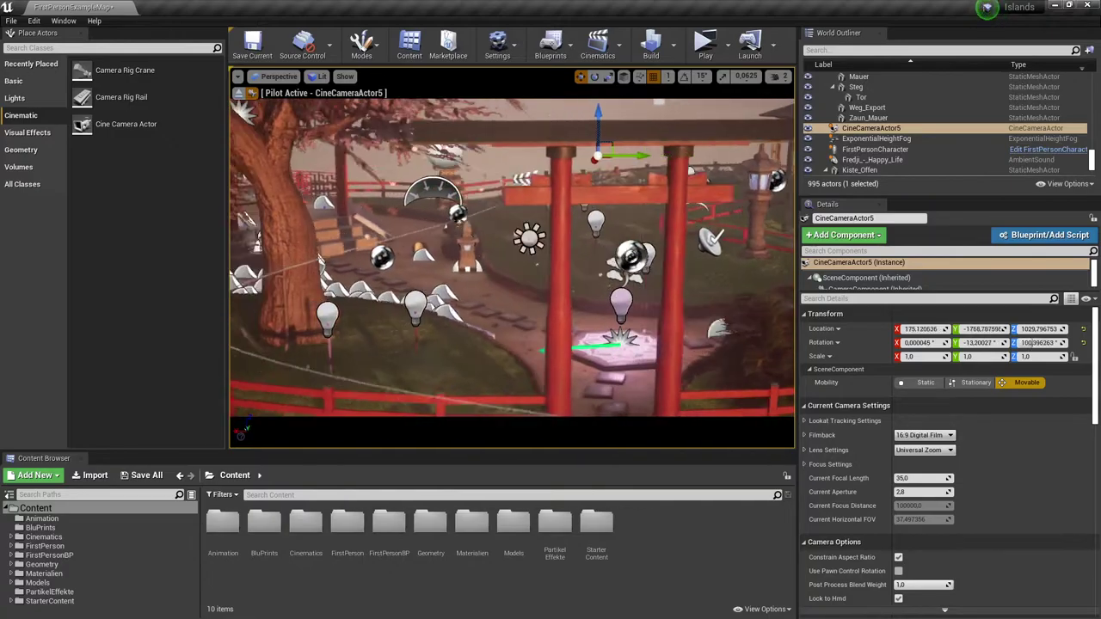
{"action": "mouse_move", "coordinate": [512, 258]}
{"action": "right_mouse_down"}
{"action": "mouse_move", "coordinate": [572, 258]}
{"action": "mouse_move", "coordinate": [494, 258]}
{"action": "right_mouse_up"}
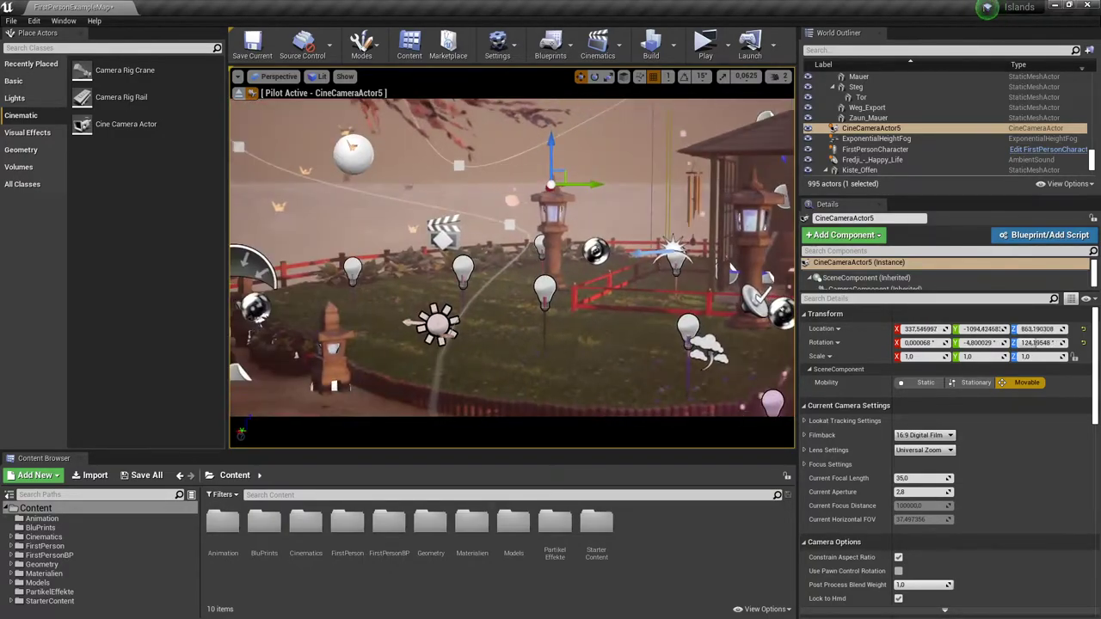
{"action": "right_click_drag", "start_coordinate": [550, 228], "coordinate": [628, 228]}
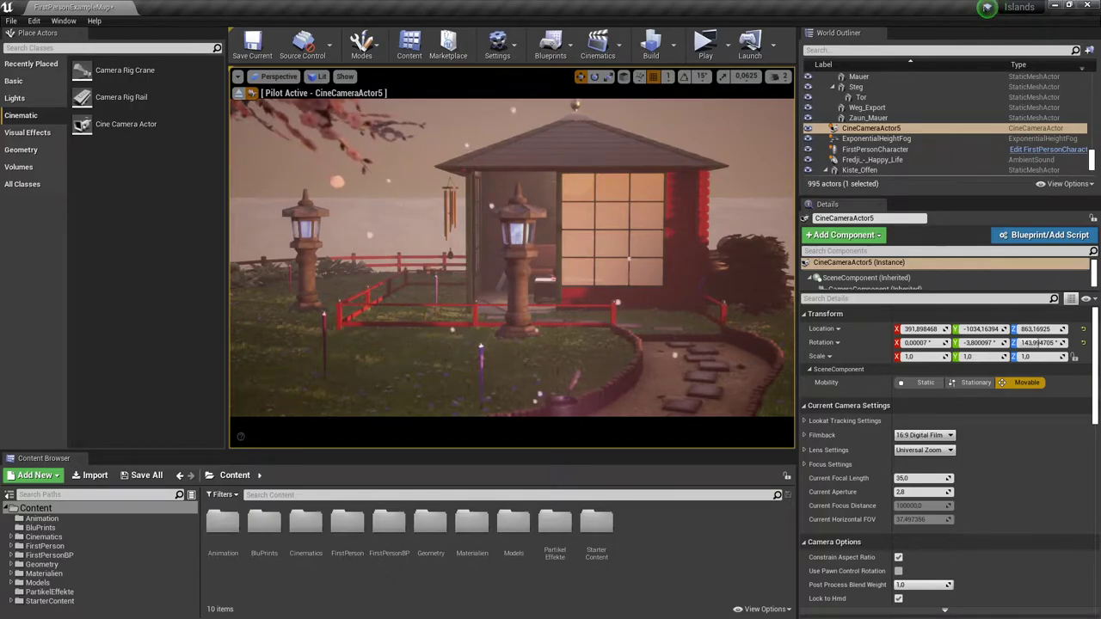
{"action": "right_click_drag", "start_coordinate": [628, 228], "coordinate": [774, 228]}
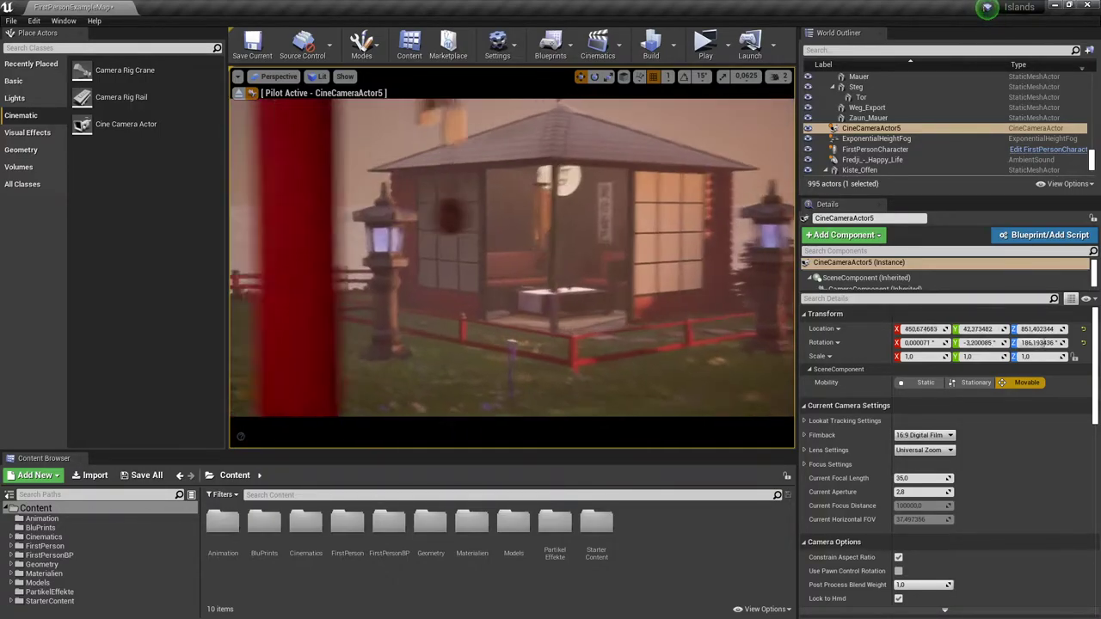
{"action": "mouse_move", "coordinate": [511, 258]}
{"action": "right_mouse_down"}
{"action": "mouse_move", "coordinate": [714, 258]}
{"action": "mouse_move", "coordinate": [671, 262]}
{"action": "mouse_move", "coordinate": [684, 250]}
{"action": "right_mouse_up"}
{"action": "key", "text": "w"}
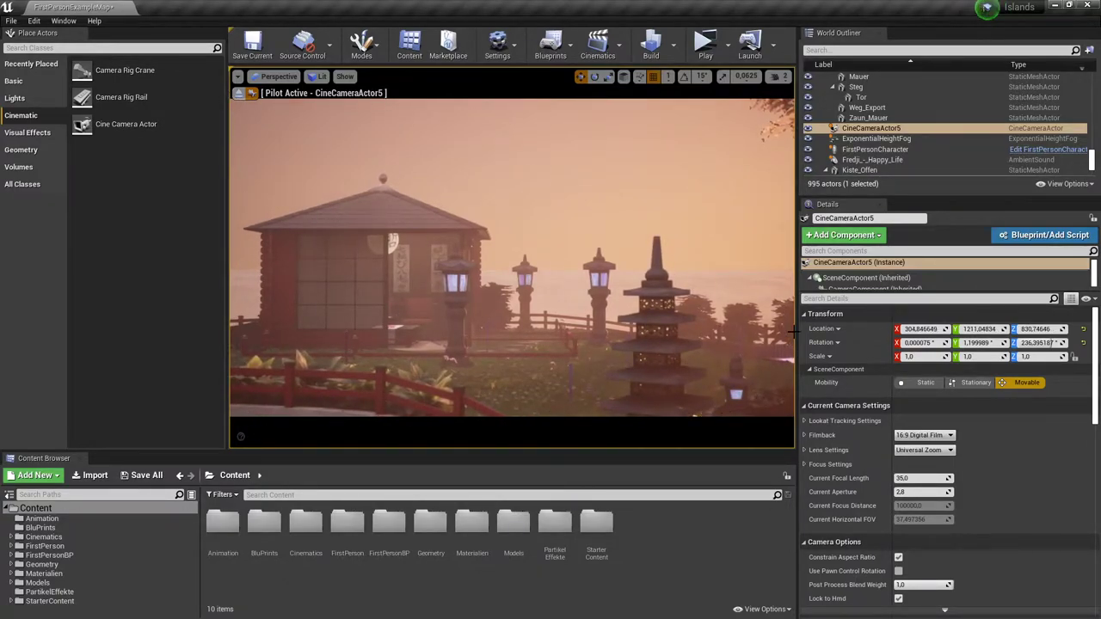
- Select CineCameraActor5 and open its Filmback preset list in Details
{"action": "right_click", "coordinate": [609, 114]}
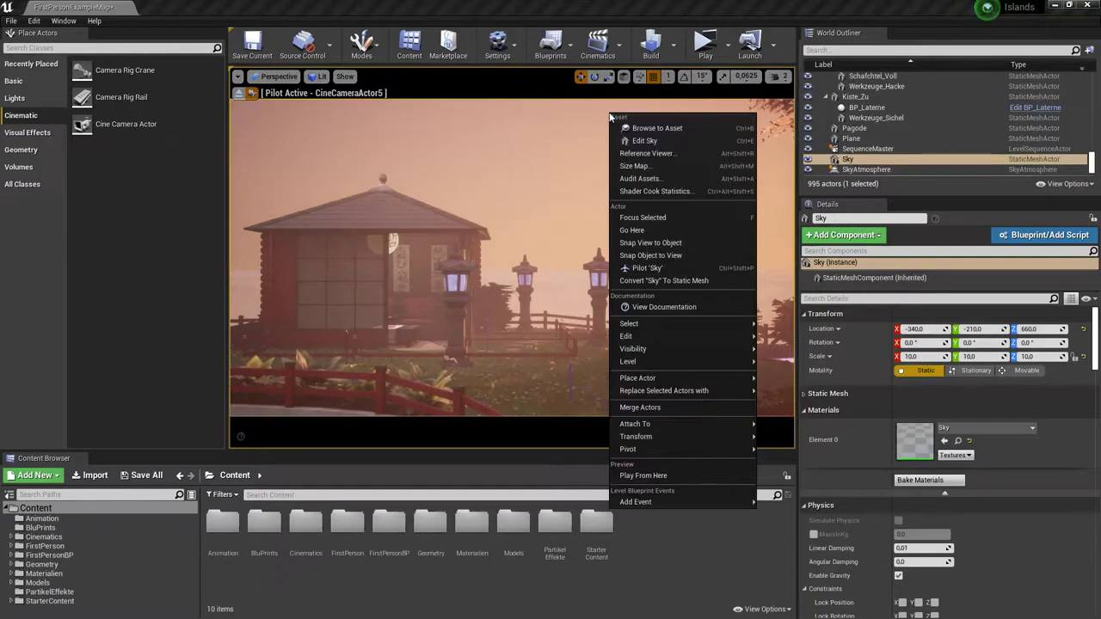
{"action": "left_click", "coordinate": [530, 96]}
{"action": "key", "text": "F11"}
{"action": "key", "text": "F11"}
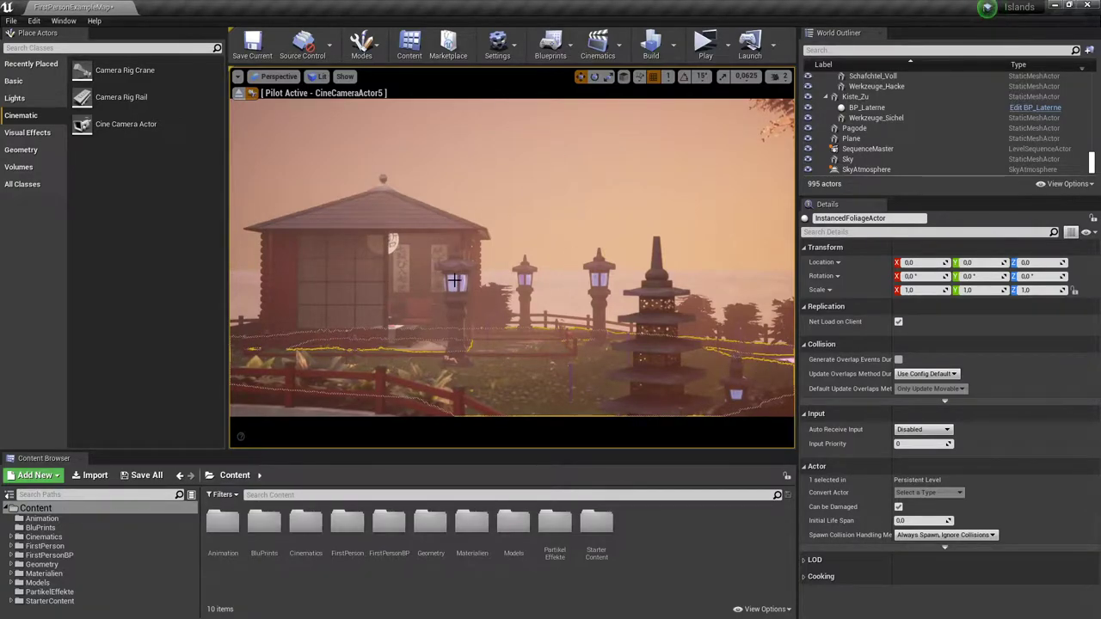
{"action": "left_click", "coordinate": [852, 107]}
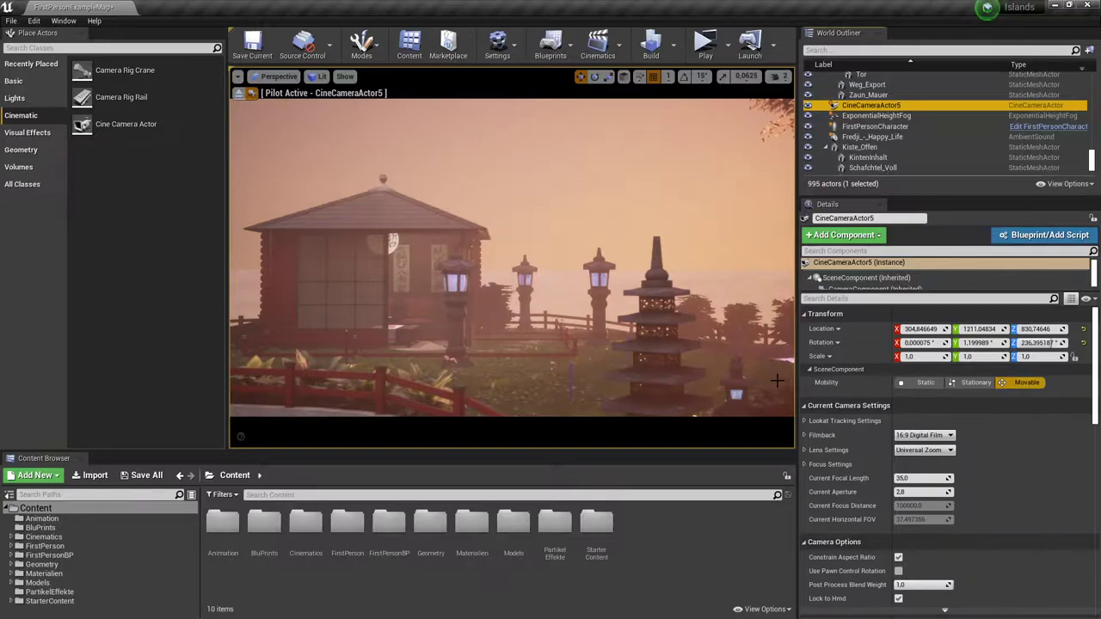
{"action": "scroll", "coordinate": [931, 408], "scroll_direction": "down", "scroll_amount": 1}
{"action": "left_click", "coordinate": [929, 416]}
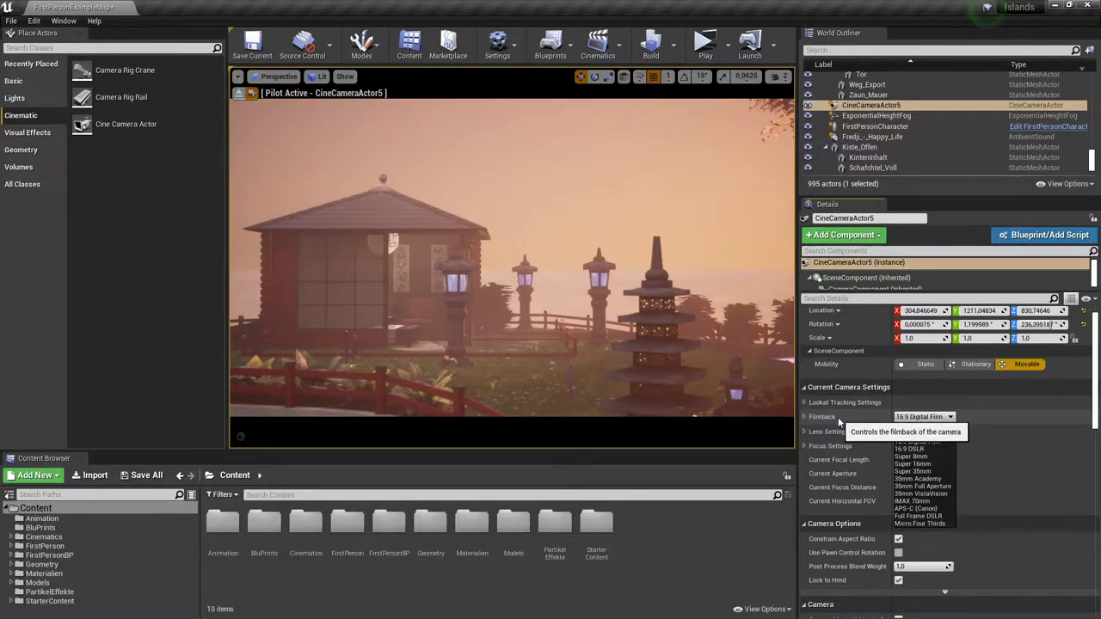
- Try 35mm Academy, IMAX 70mm, 16:9 Film and 35mm Full Aperture filmbacks, settling on APS-C (Canon)
{"action": "left_click", "coordinate": [921, 480]}
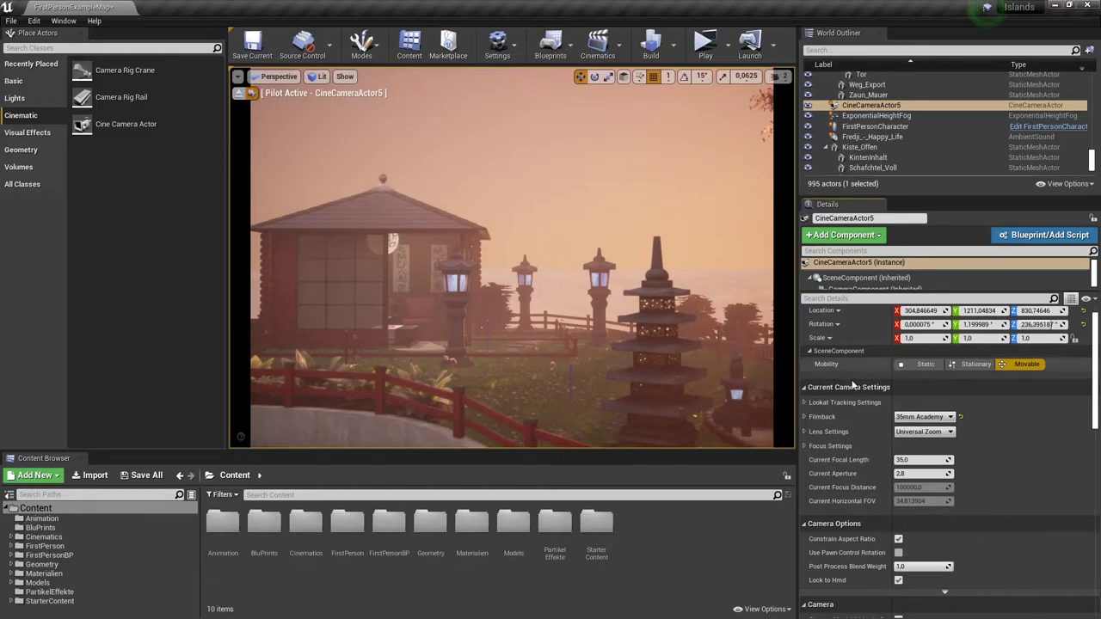
{"action": "left_click", "coordinate": [924, 417]}
{"action": "left_click", "coordinate": [921, 508]}
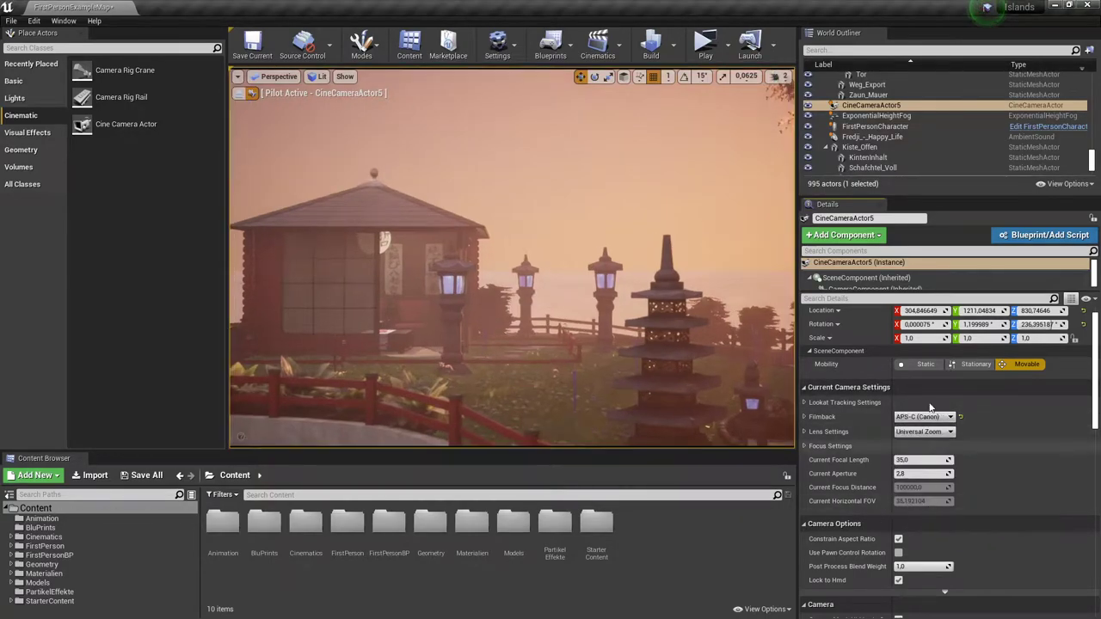
{"action": "left_click", "coordinate": [924, 416]}
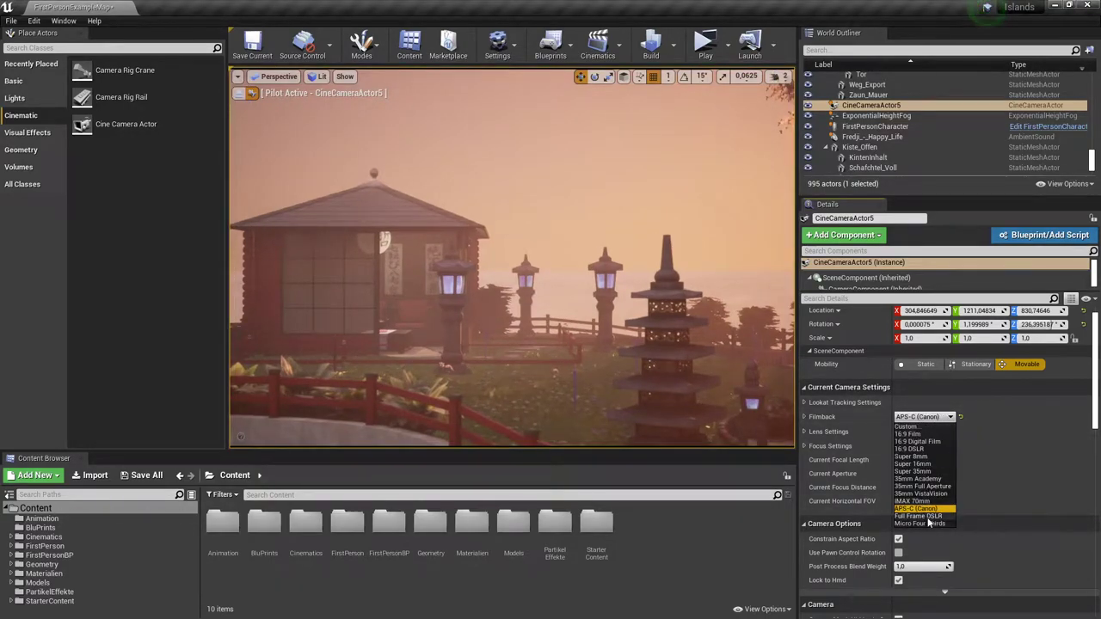
{"action": "left_click", "coordinate": [914, 501]}
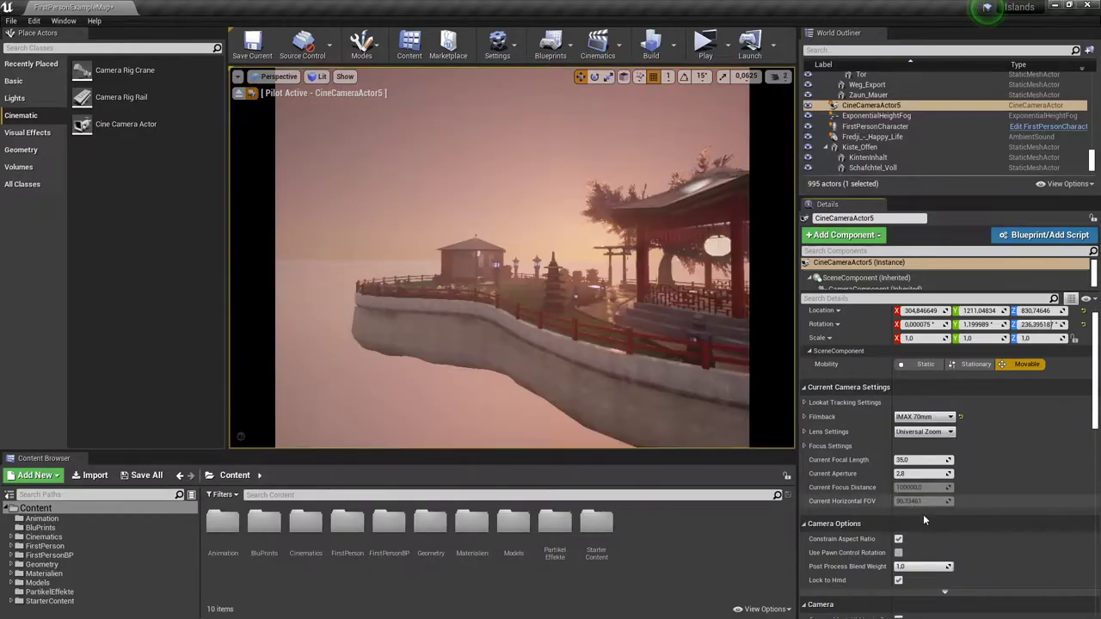
{"action": "left_click", "coordinate": [924, 417]}
{"action": "left_click", "coordinate": [910, 435]}
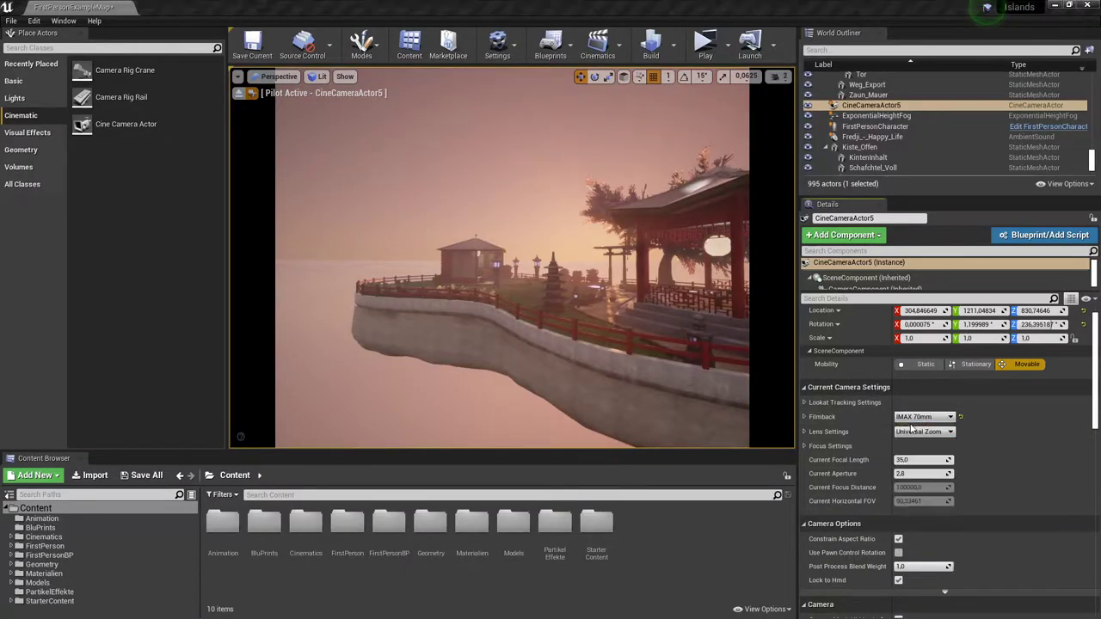
{"action": "left_click", "coordinate": [920, 416]}
{"action": "left_click", "coordinate": [916, 479]}
{"action": "left_click", "coordinate": [908, 416]}
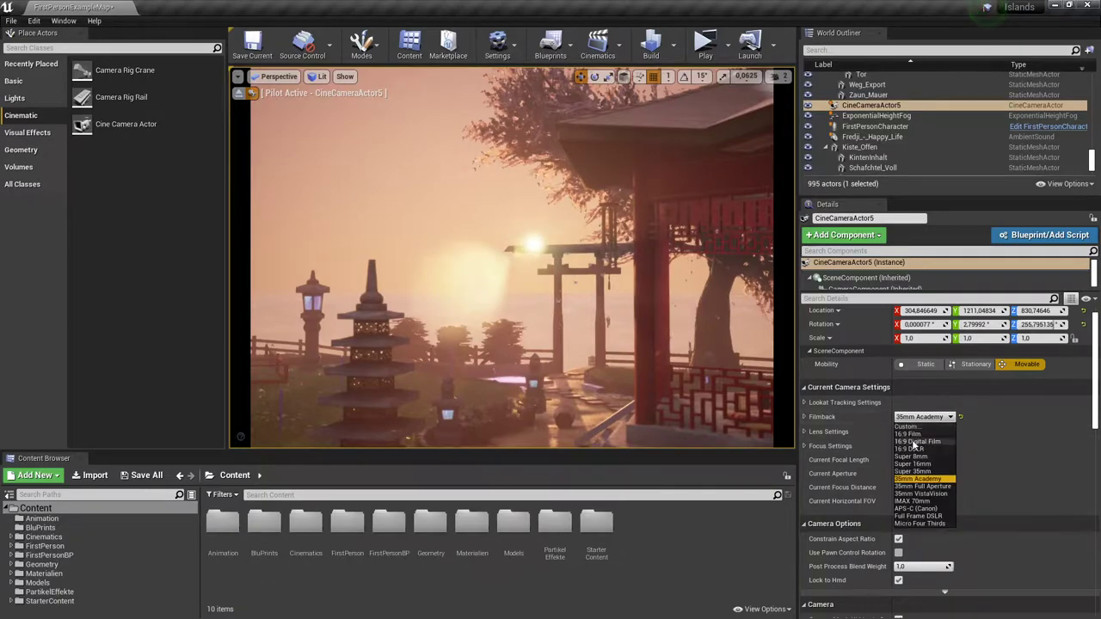
{"action": "left_click", "coordinate": [919, 486]}
{"action": "left_click", "coordinate": [917, 416]}
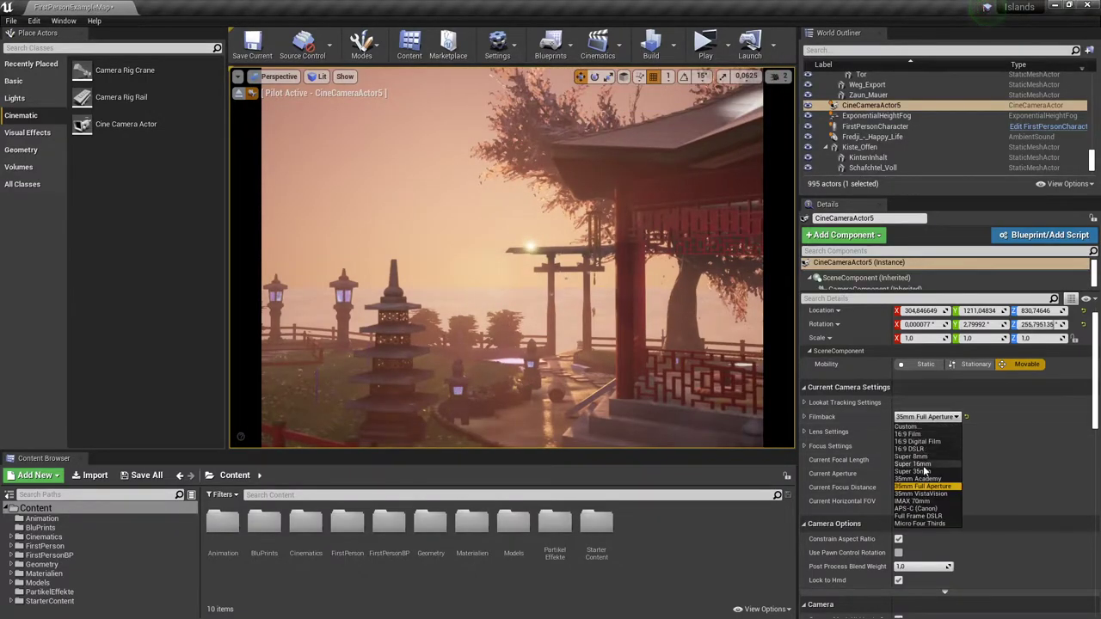
{"action": "left_click", "coordinate": [916, 508]}
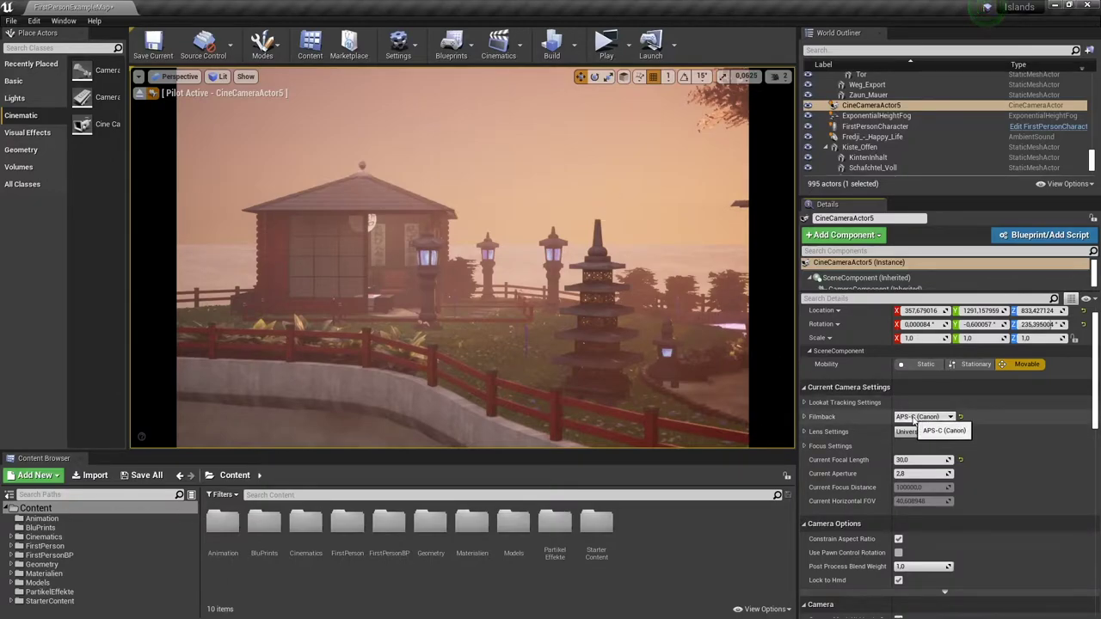
- Set a custom 62.87 × 23.32 mm sensor size, re-aiming the camera as it widens
{"action": "left_click", "coordinate": [806, 416]}
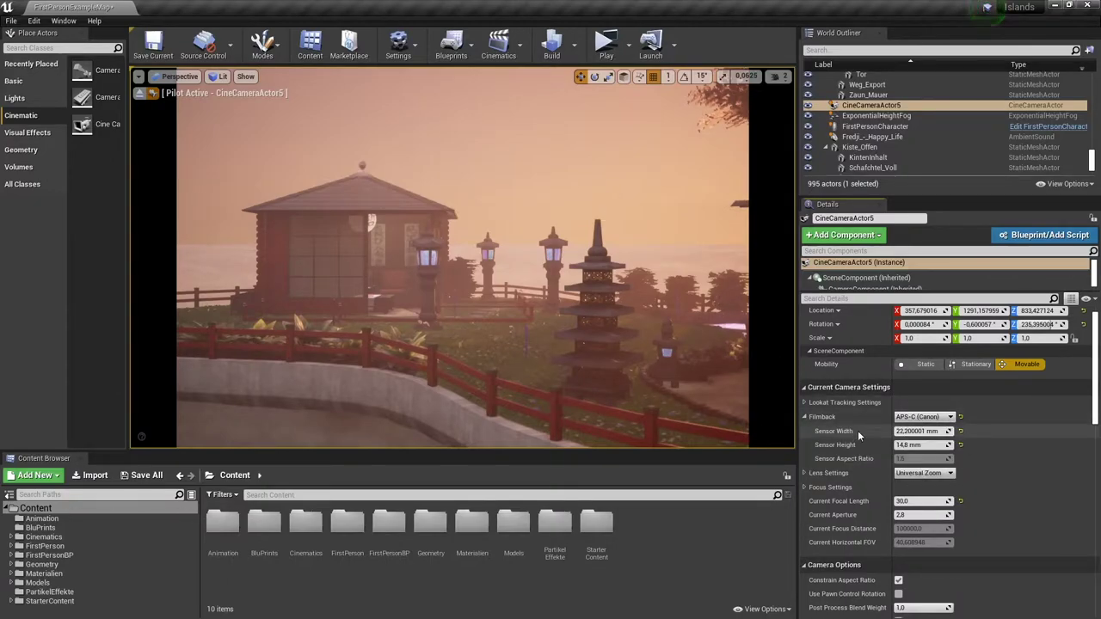
{"action": "left_click_drag", "start_coordinate": [912, 431], "coordinate": [1032, 431]}
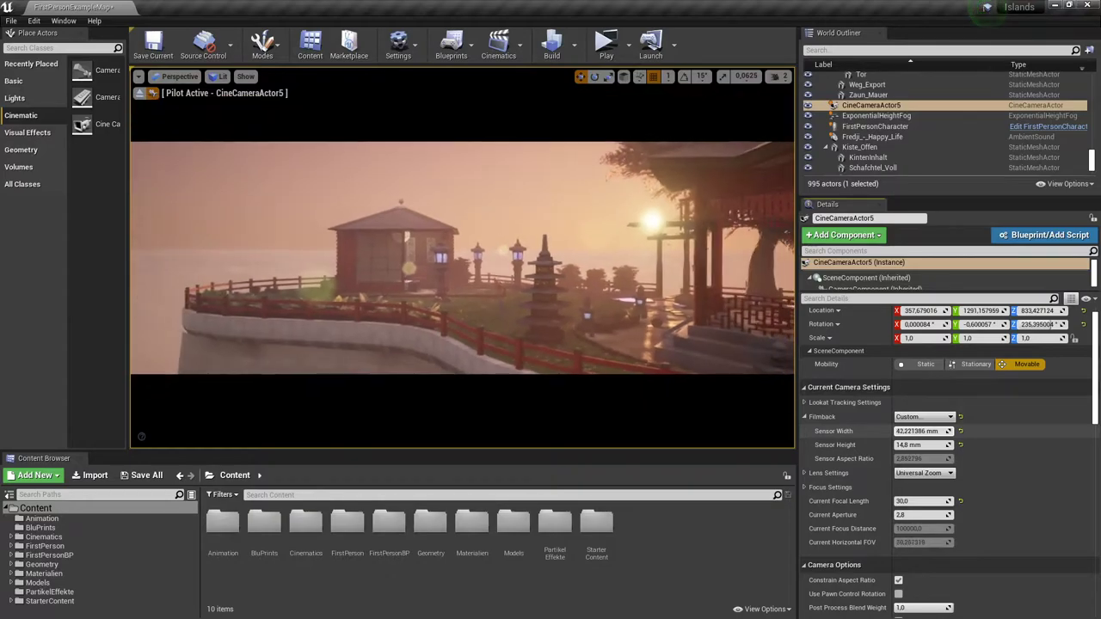
{"action": "right_click_drag", "start_coordinate": [465, 258], "coordinate": [534, 254]}
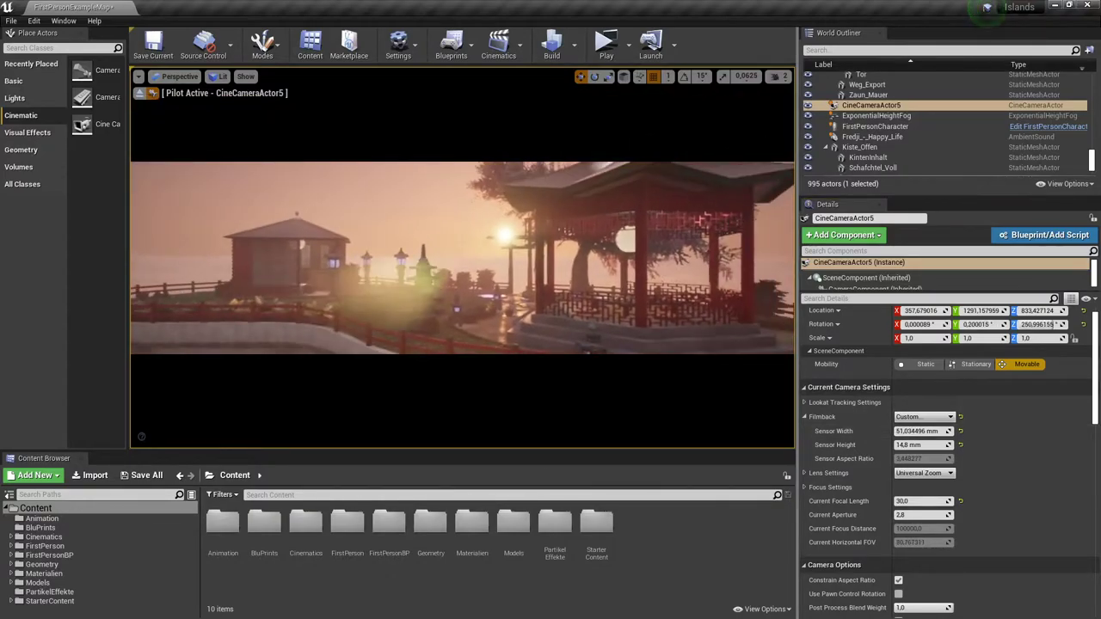
{"action": "left_click_drag", "start_coordinate": [921, 430], "coordinate": [957, 430]}
{"action": "mouse_move", "coordinate": [464, 258]}
{"action": "right_mouse_down"}
{"action": "mouse_move", "coordinate": [490, 262]}
{"action": "mouse_move", "coordinate": [438, 251]}
{"action": "right_mouse_up"}
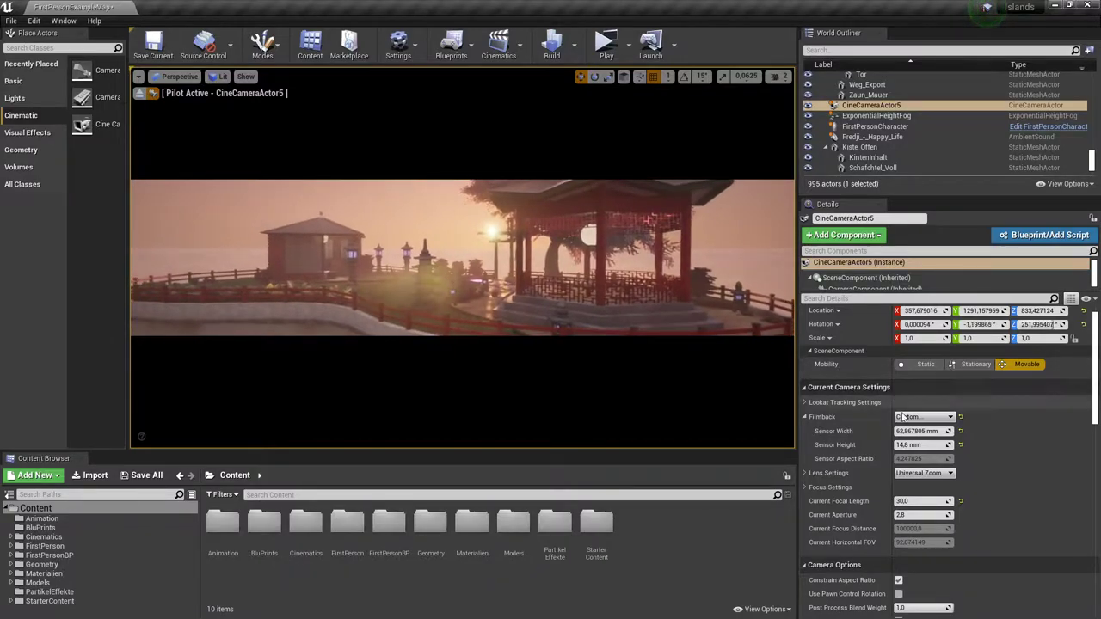
{"action": "left_click_drag", "start_coordinate": [909, 446], "coordinate": [942, 446]}
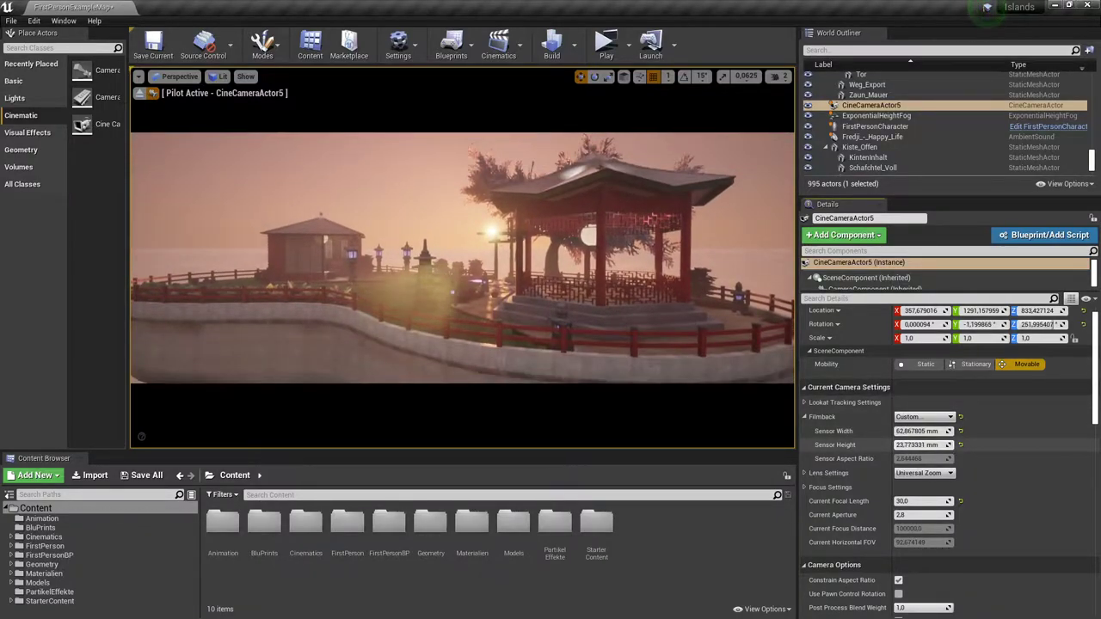
{"action": "right_click_drag", "start_coordinate": [464, 258], "coordinate": [452, 250]}
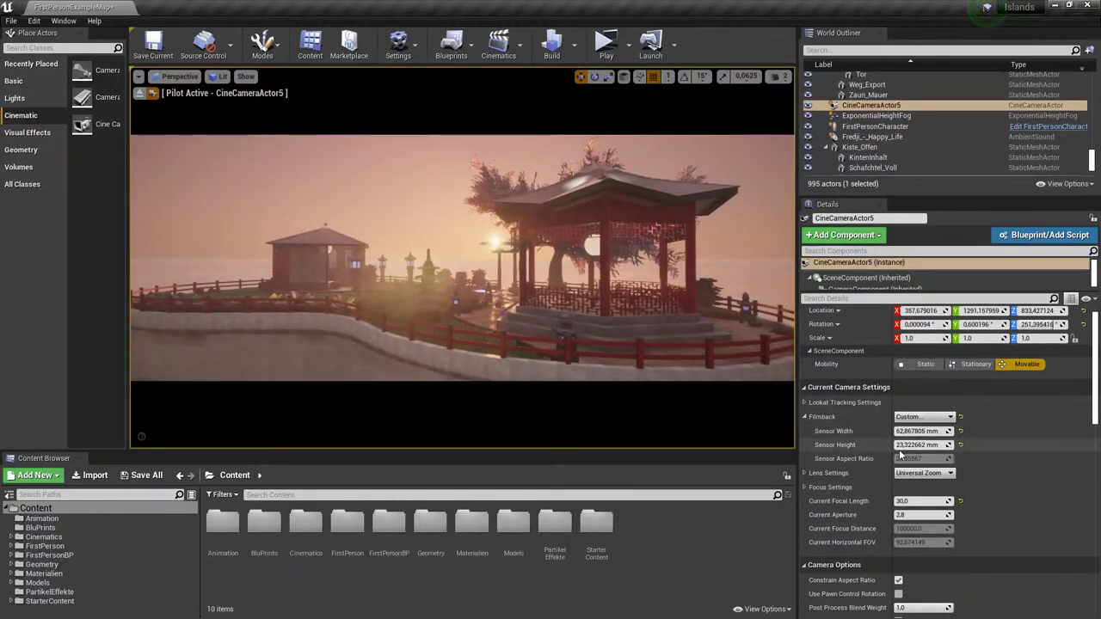
{"action": "left_click", "coordinate": [809, 417]}
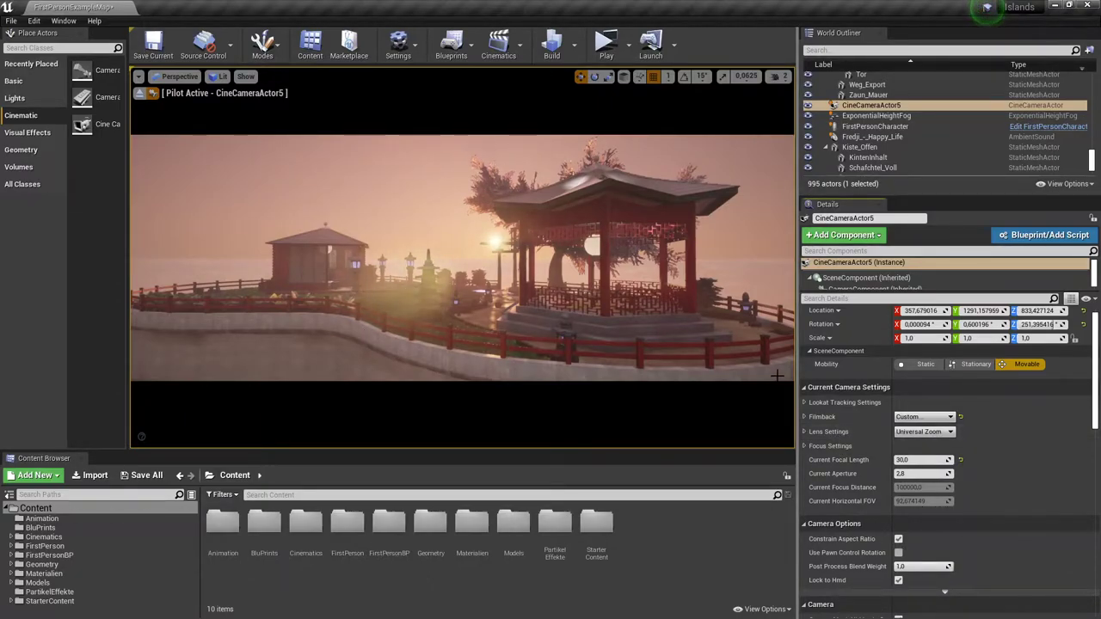
- Try lens presets, pick 50mm Prime f/1.8, and move the camera closer to the pavilion
{"action": "left_click", "coordinate": [921, 432]}
{"action": "left_click", "coordinate": [916, 457]}
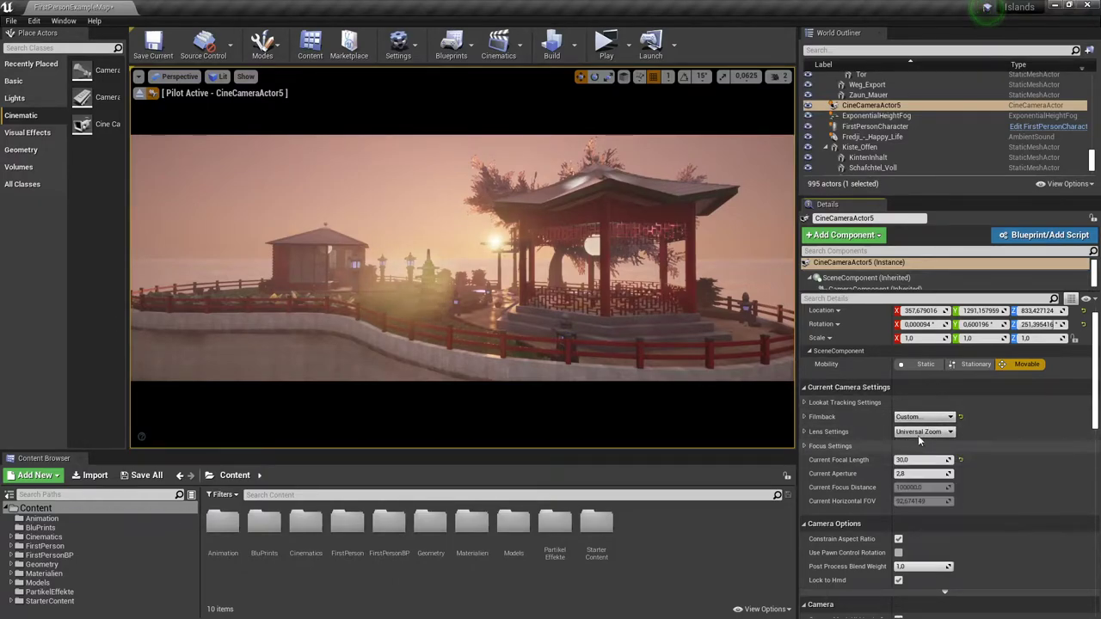
{"action": "left_click", "coordinate": [920, 432]}
{"action": "left_click", "coordinate": [925, 452]}
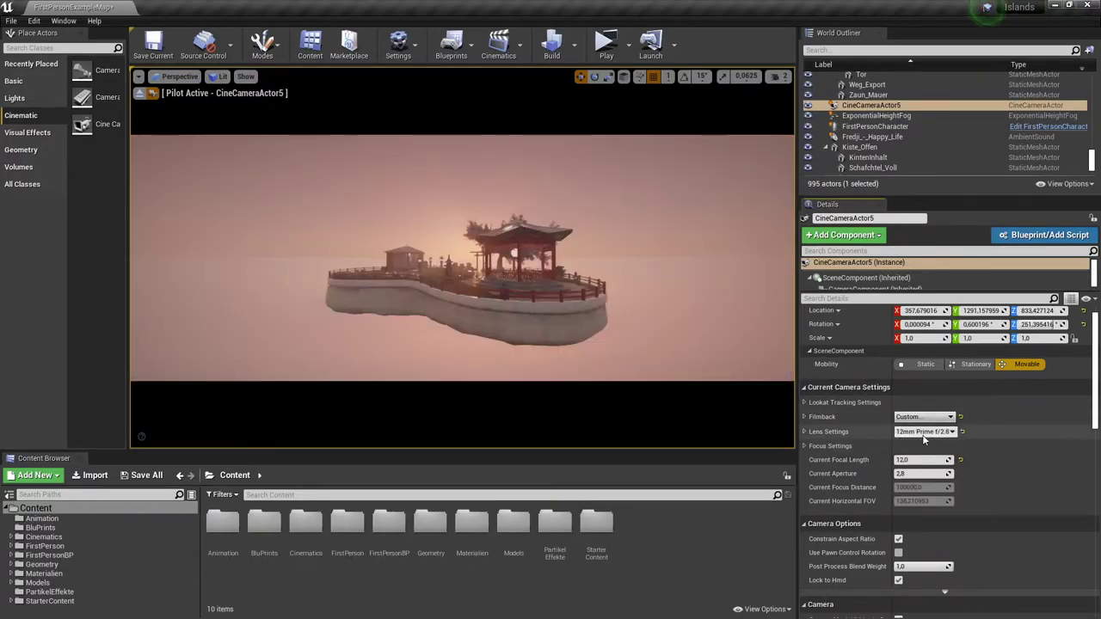
{"action": "left_click", "coordinate": [925, 434]}
{"action": "left_click", "coordinate": [930, 445]}
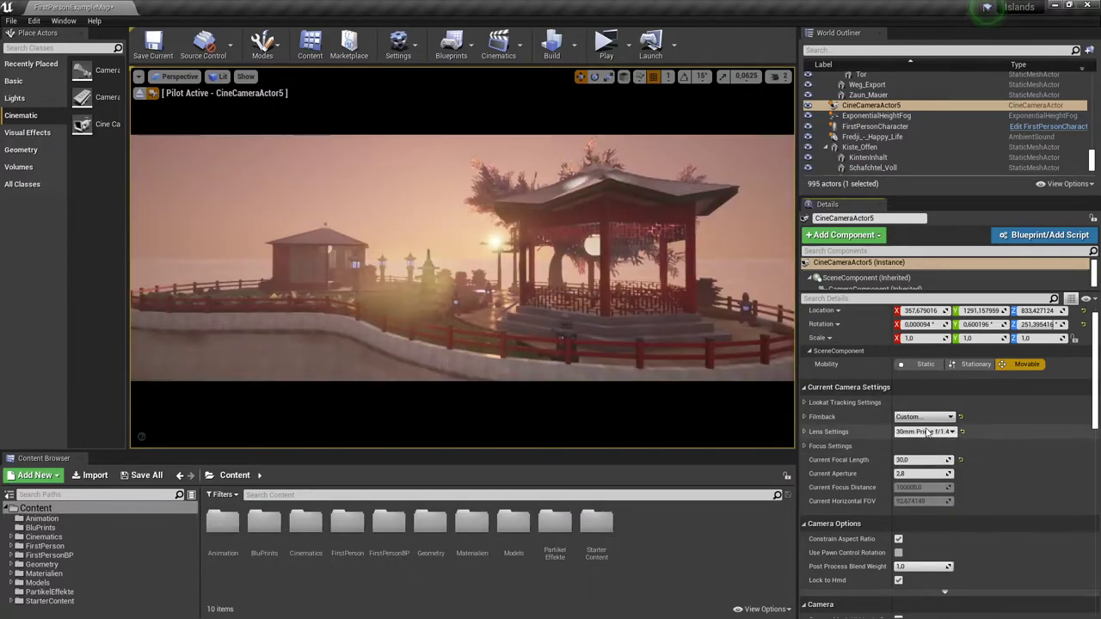
{"action": "left_click", "coordinate": [924, 432]}
{"action": "left_click", "coordinate": [922, 456]}
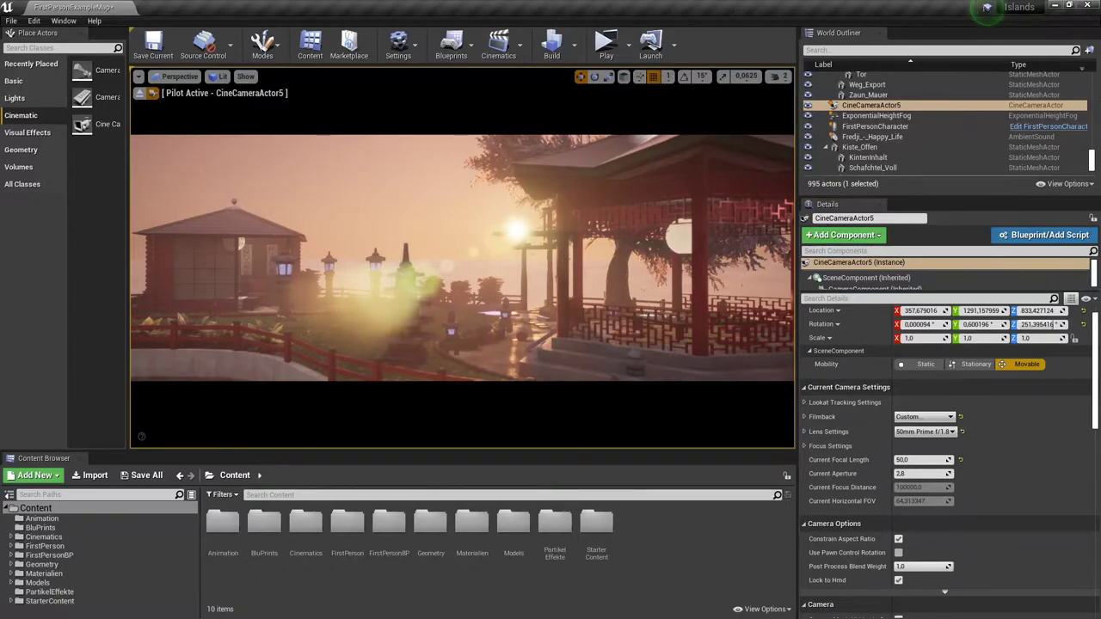
{"action": "mouse_move", "coordinate": [465, 258]}
{"action": "right_mouse_down"}
{"action": "mouse_move", "coordinate": [430, 275]}
{"action": "mouse_move", "coordinate": [469, 265]}
{"action": "right_mouse_up"}
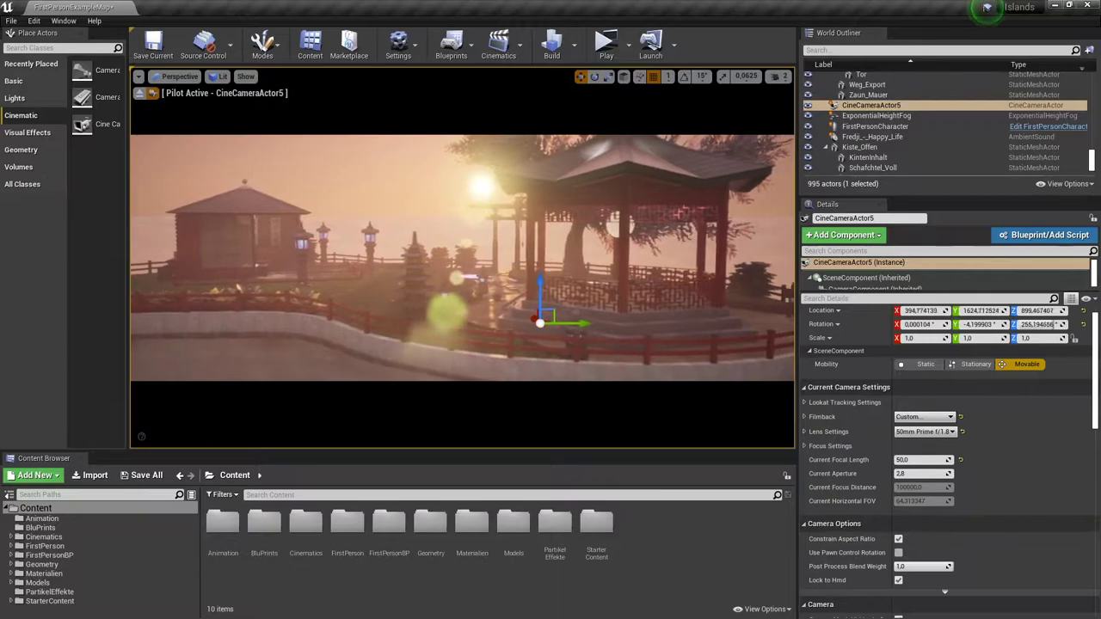
{"action": "left_click_drag", "start_coordinate": [635, 340], "coordinate": [637, 326]}
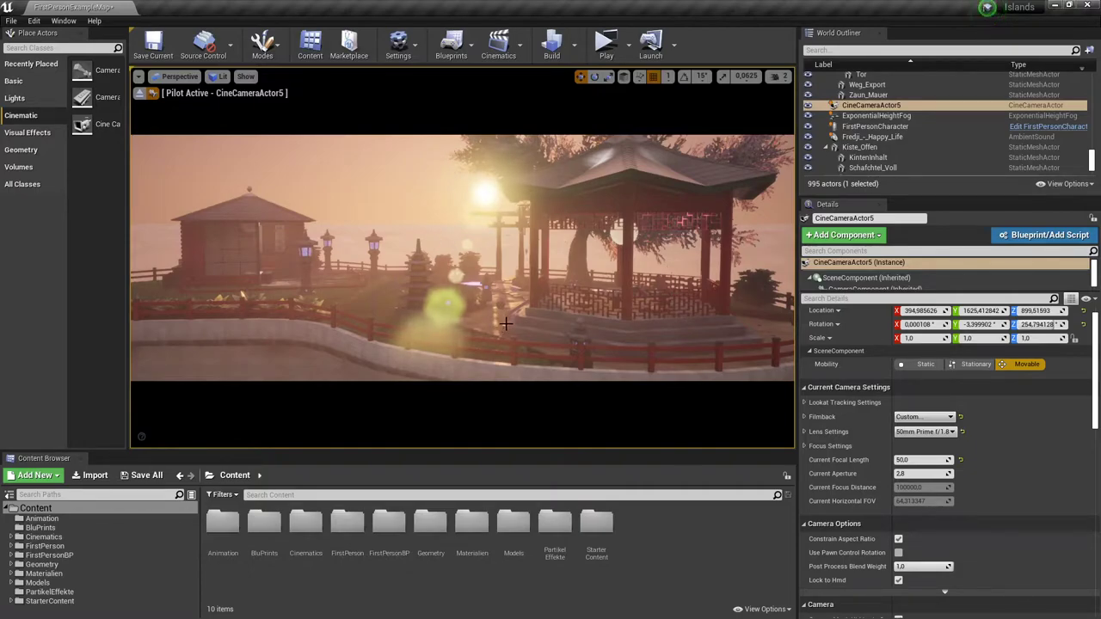
- Sample scene depth and nudge focus offset, then reset offset and manual focus to 100000 cm
{"action": "left_click", "coordinate": [807, 445]}
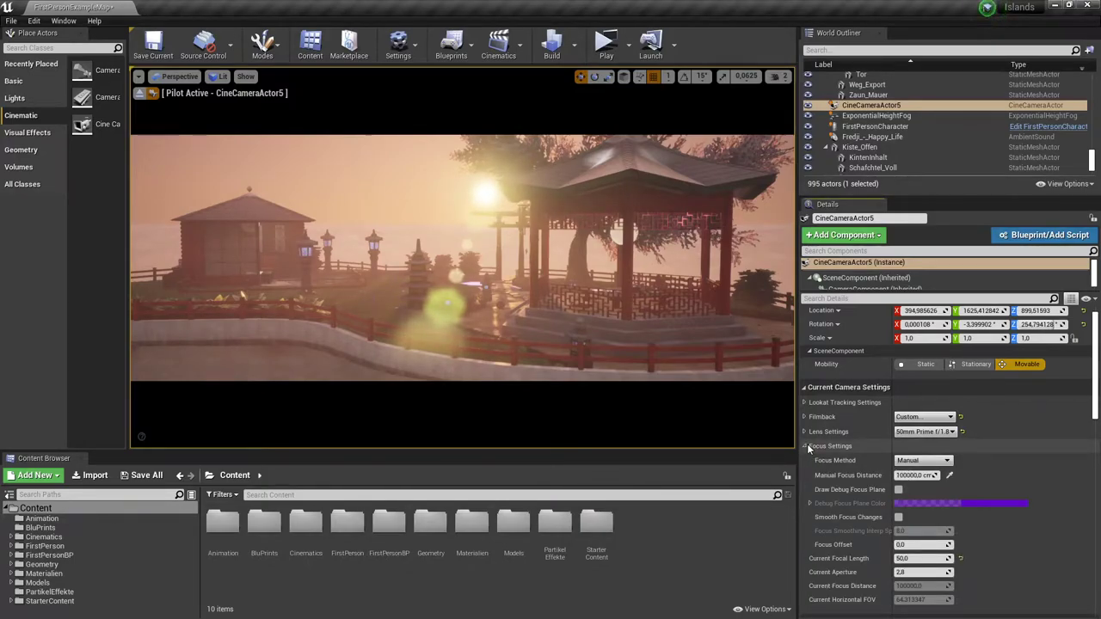
{"action": "left_click", "coordinate": [807, 446]}
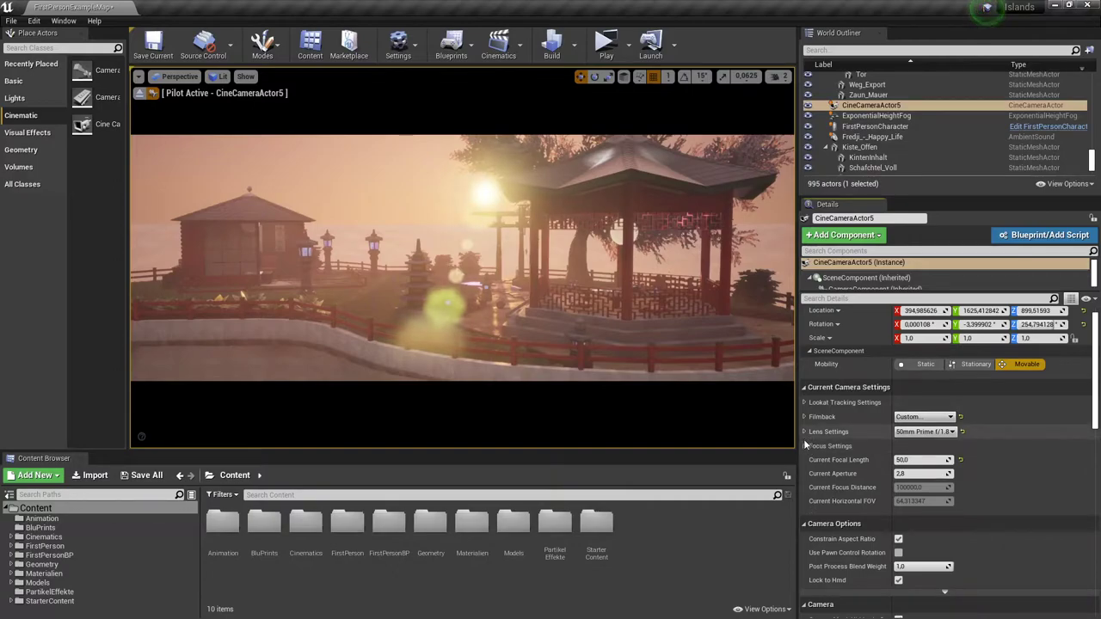
{"action": "left_click", "coordinate": [807, 446]}
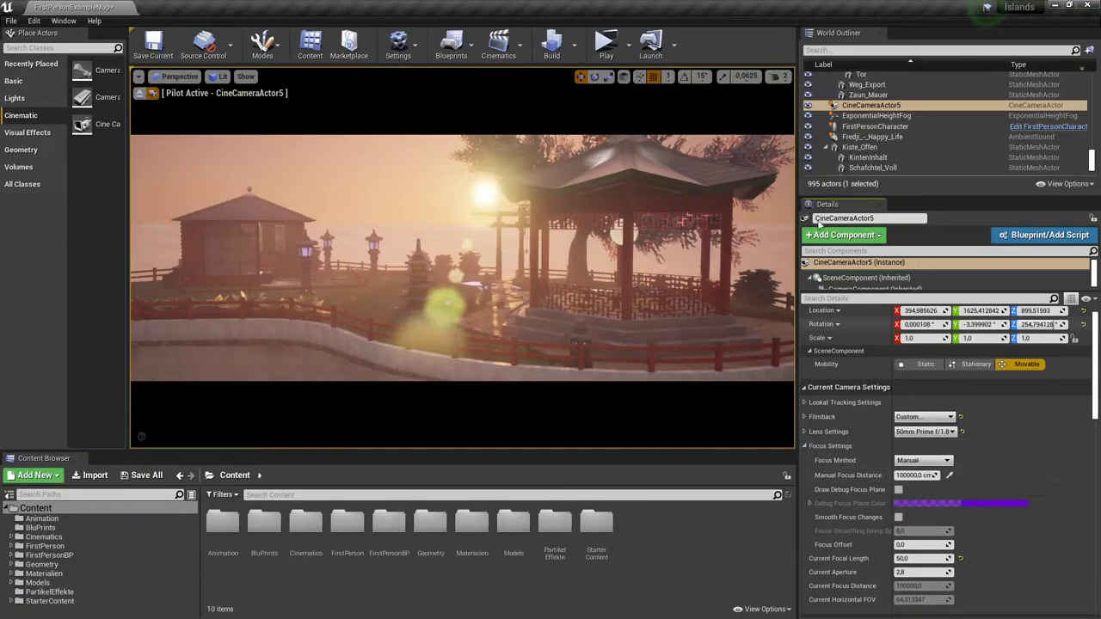
{"action": "left_click", "coordinate": [585, 179]}
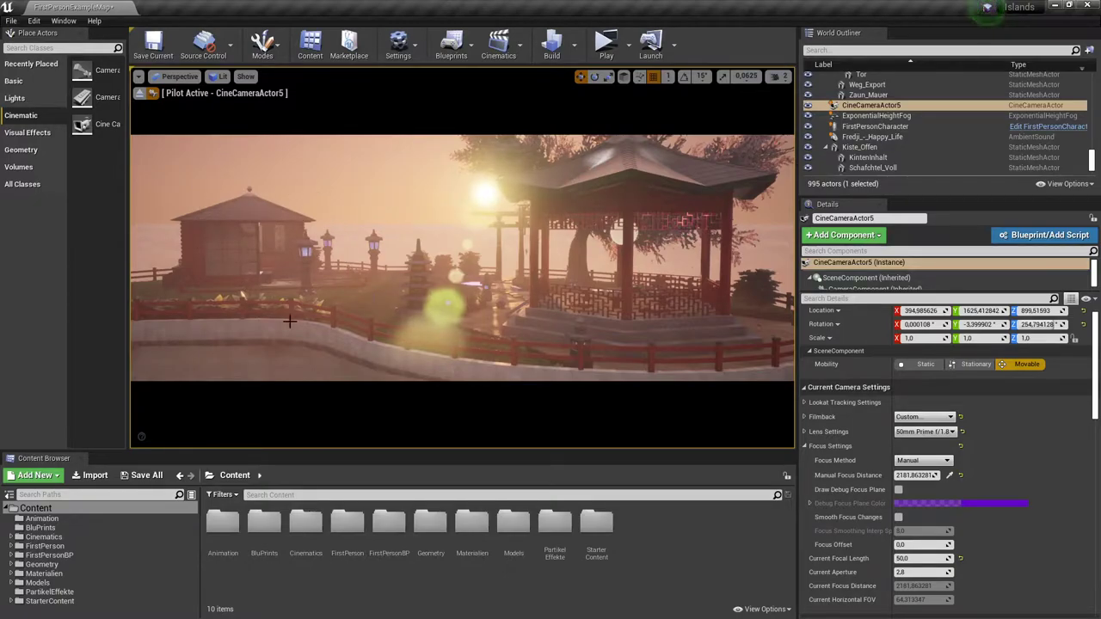
{"action": "left_click", "coordinate": [950, 476]}
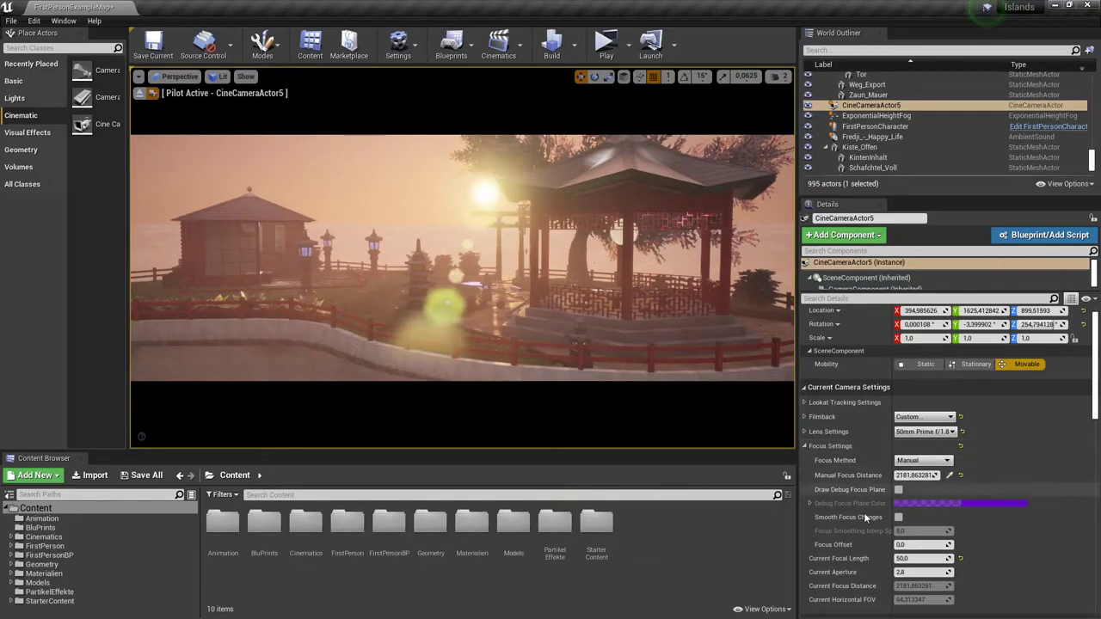
{"action": "left_click_drag", "start_coordinate": [898, 545], "coordinate": [905, 544]}
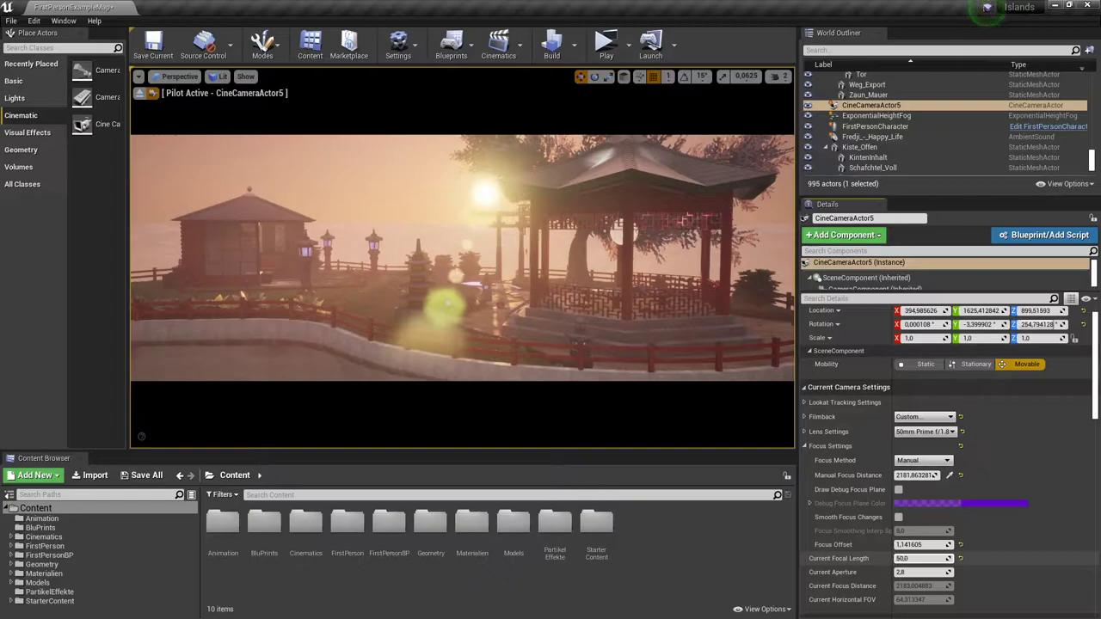
{"action": "left_click", "coordinate": [960, 545]}
{"action": "left_click", "coordinate": [960, 475]}
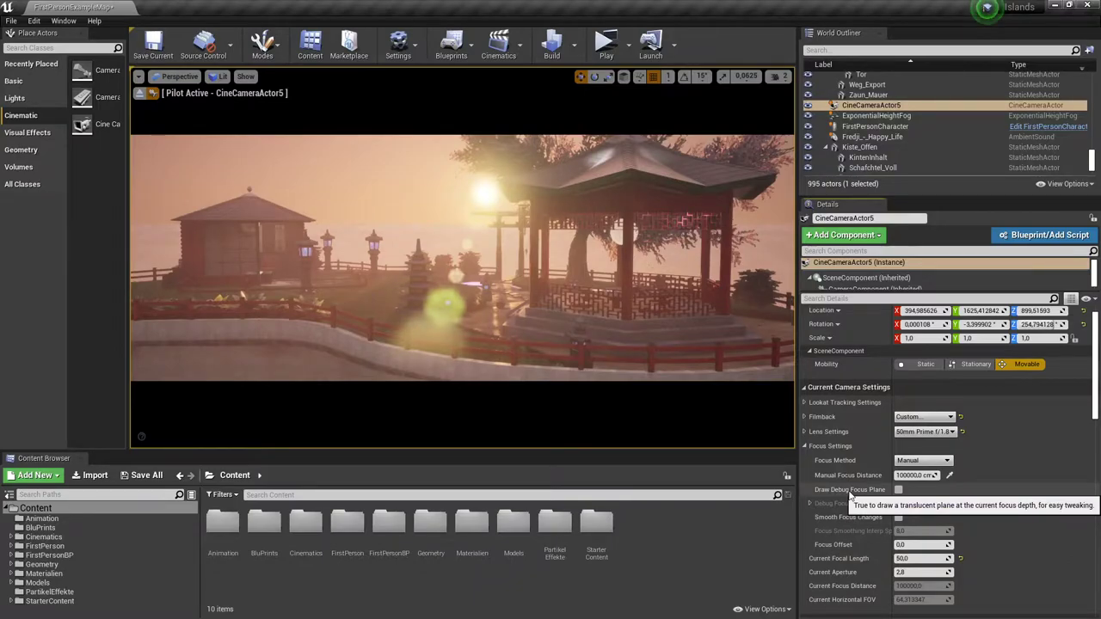
{"action": "scroll", "coordinate": [913, 473], "scroll_direction": "down", "scroll_amount": 2}
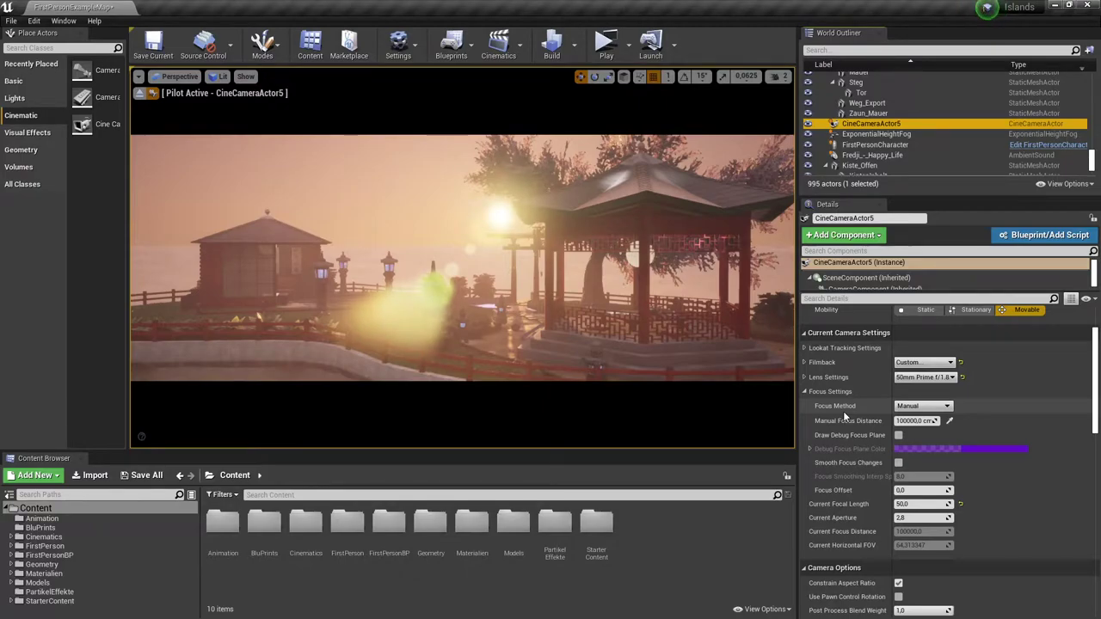
- Collapse Focus Settings and expose the Post Process Lens bloom options
{"action": "left_click", "coordinate": [805, 392]}
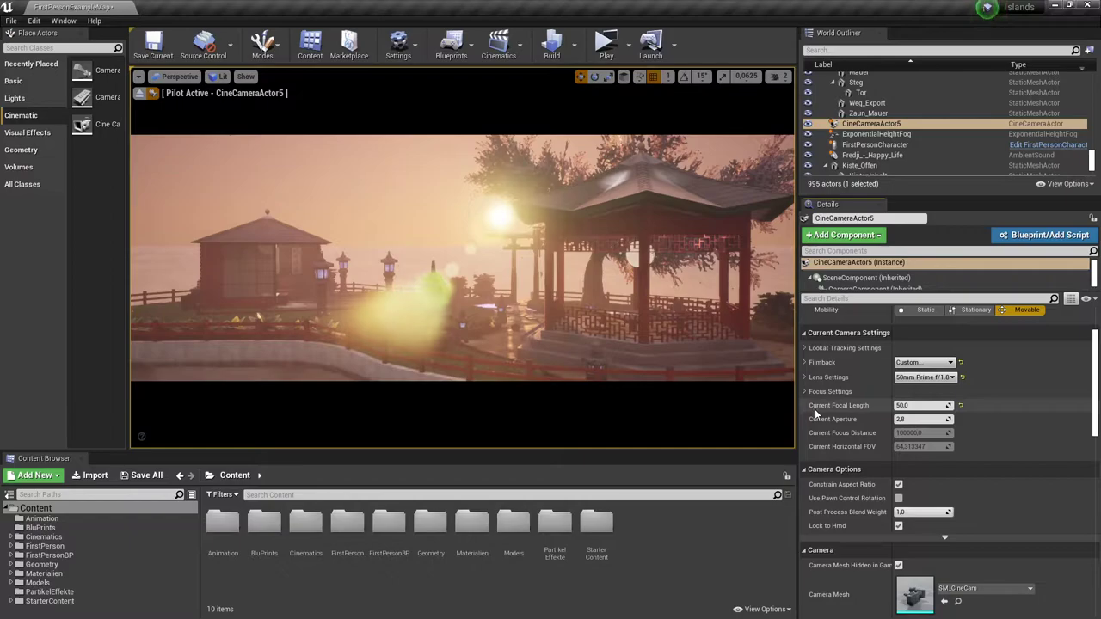
{"action": "scroll", "coordinate": [864, 493], "scroll_direction": "down", "scroll_amount": 3}
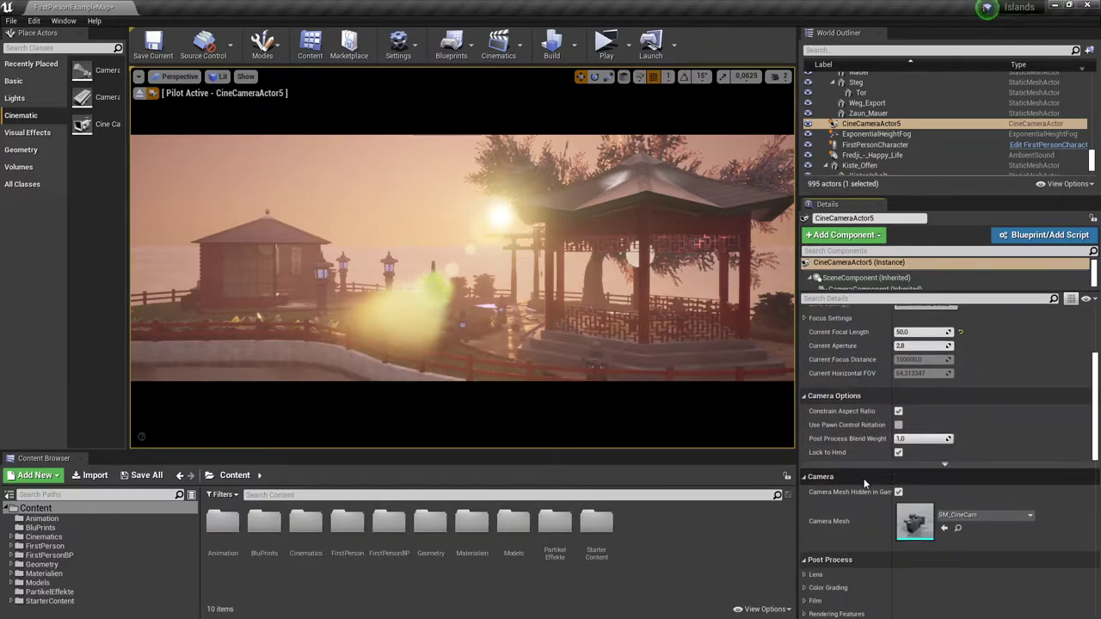
{"action": "scroll", "coordinate": [864, 482], "scroll_direction": "down", "scroll_amount": 2}
{"action": "scroll", "coordinate": [864, 482], "scroll_direction": "down", "scroll_amount": 3}
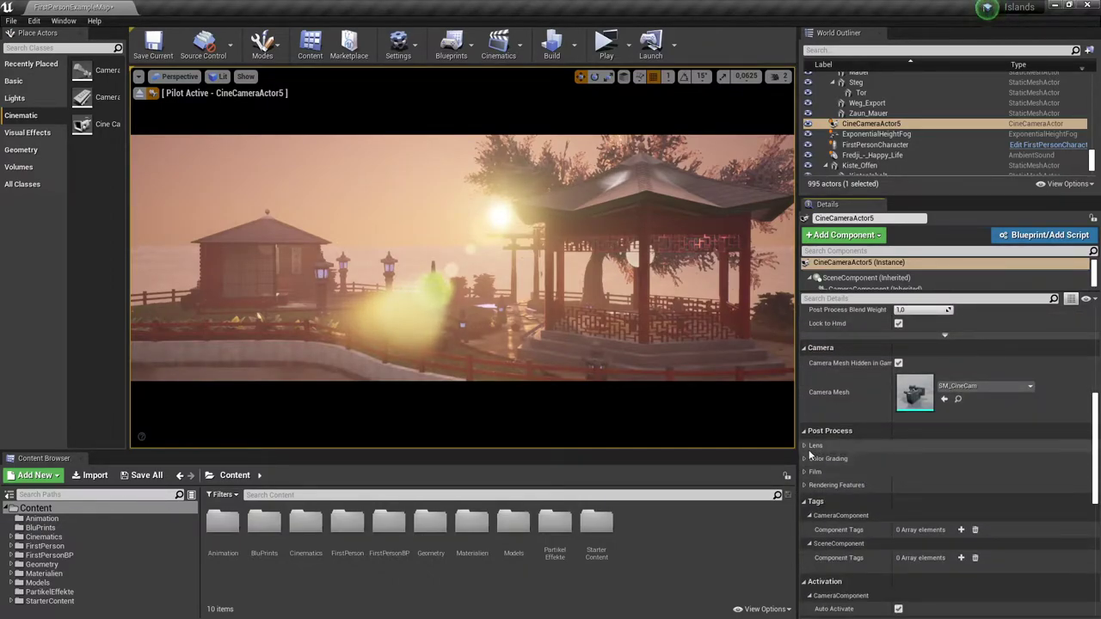
{"action": "left_click", "coordinate": [803, 445]}
{"action": "scroll", "coordinate": [804, 443], "scroll_direction": "down", "scroll_amount": 1}
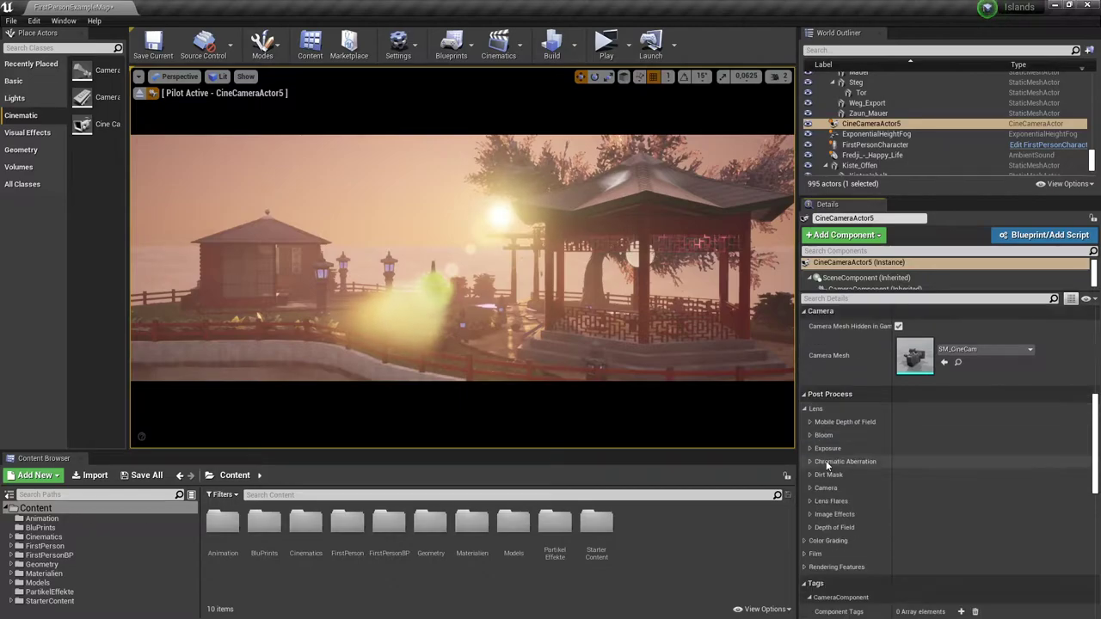
{"action": "left_click", "coordinate": [809, 436]}
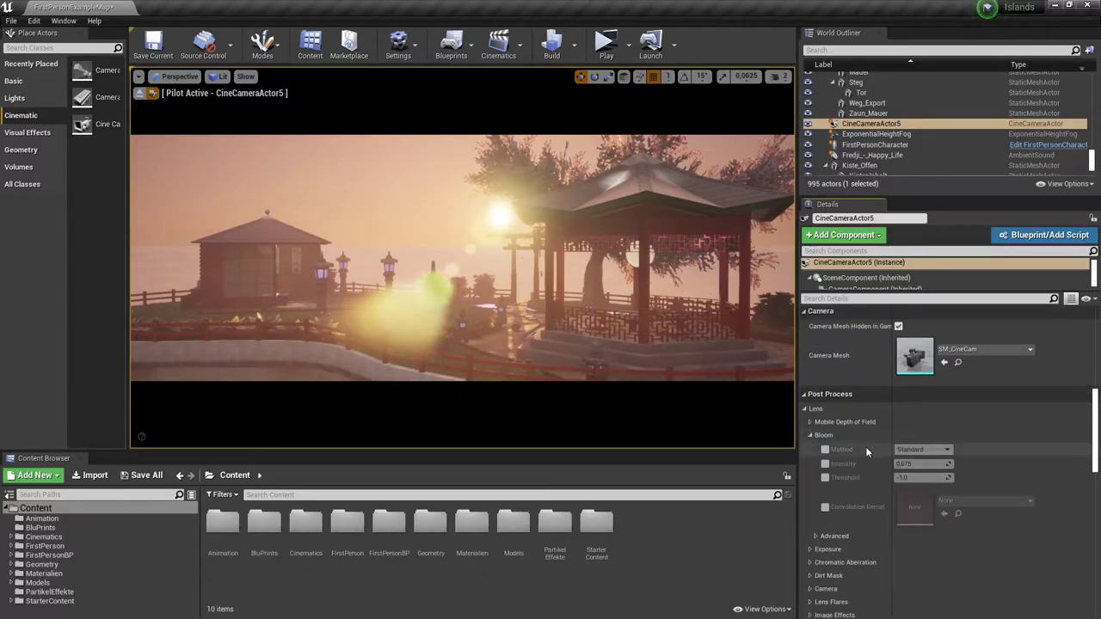
{"action": "left_click", "coordinate": [814, 439]}
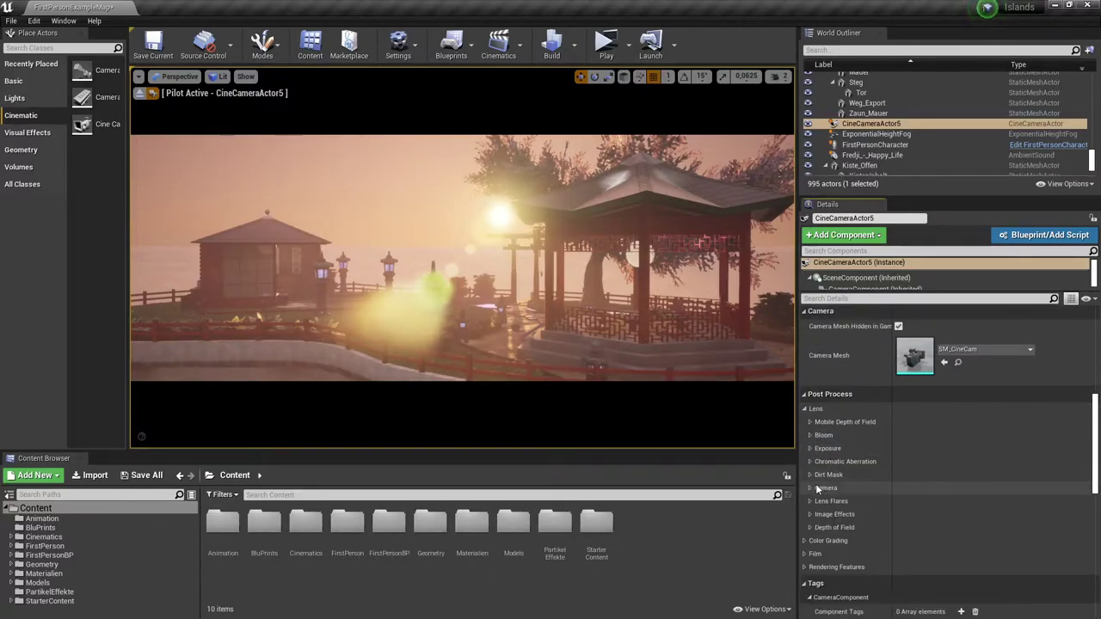
{"action": "left_click", "coordinate": [809, 478]}
{"action": "left_click", "coordinate": [809, 478]}
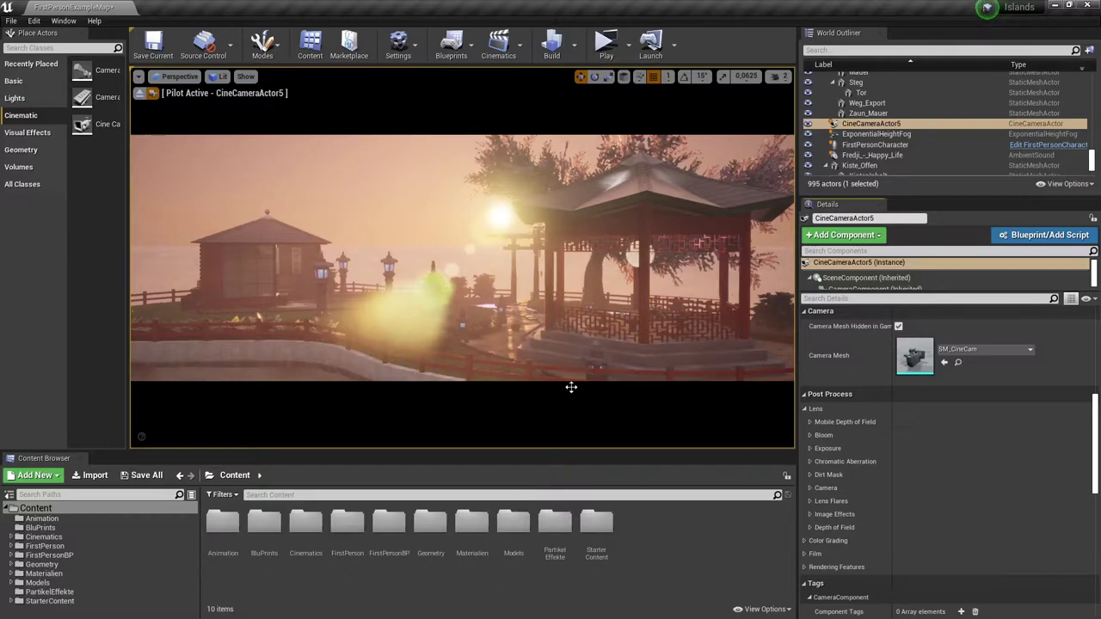
{"action": "left_click", "coordinate": [810, 436]}
- Override bloom method and set intensity to 0.152, then stop piloting the camera
{"action": "left_click", "coordinate": [826, 450]}
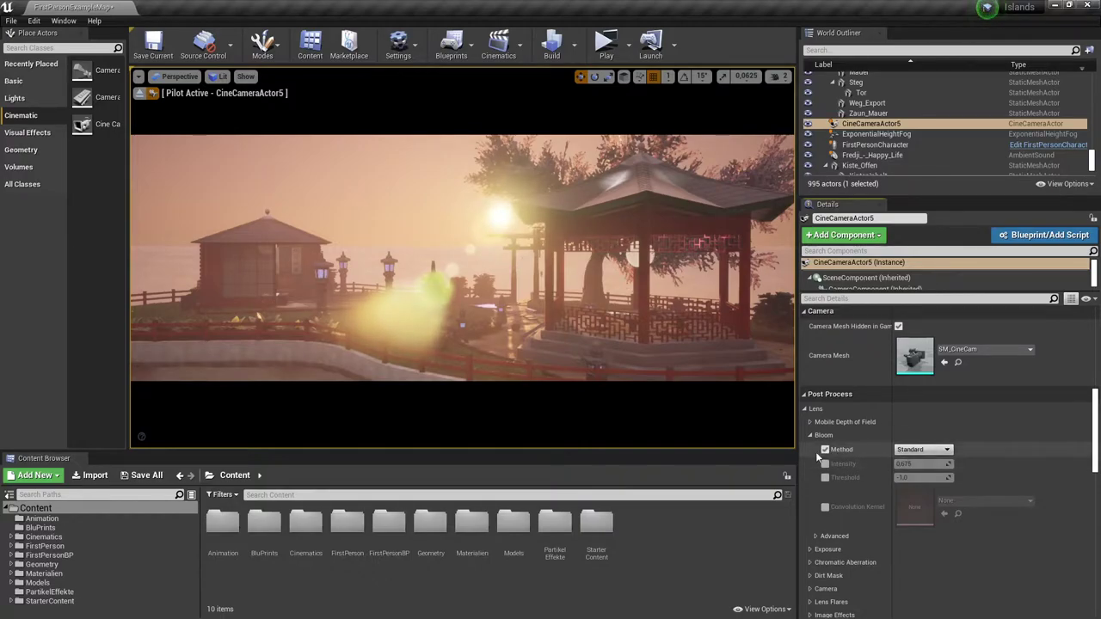
{"action": "left_click", "coordinate": [825, 464]}
{"action": "mouse_move", "coordinate": [919, 464]}
{"action": "left_mouse_down"}
{"action": "mouse_move", "coordinate": [946, 463]}
{"action": "mouse_move", "coordinate": [903, 464]}
{"action": "left_mouse_up"}
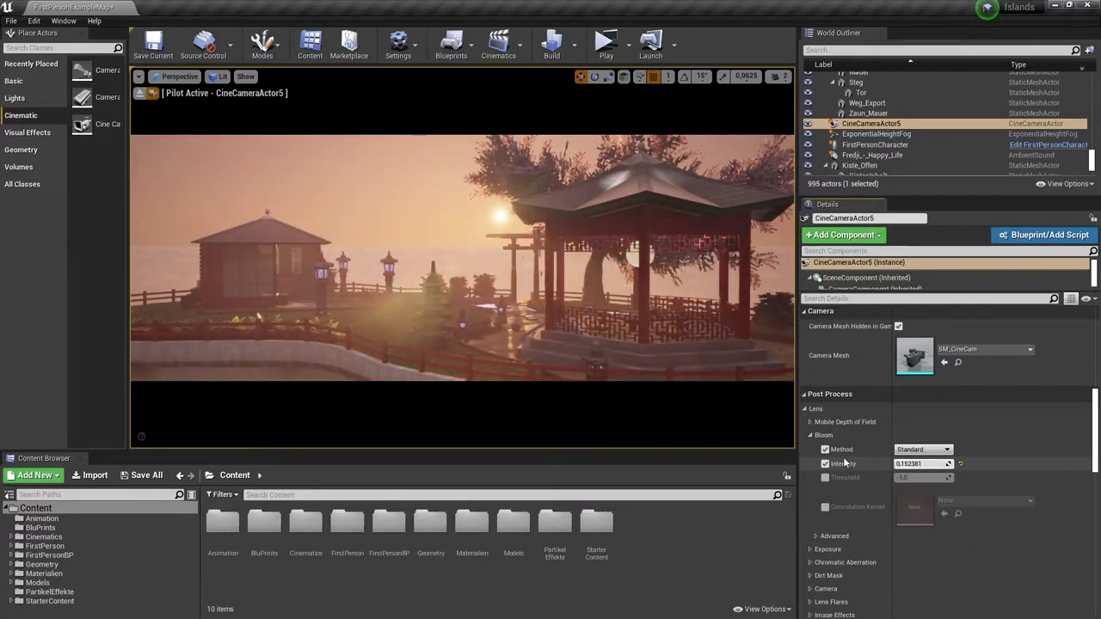
{"action": "scroll", "coordinate": [516, 303], "scroll_direction": "up", "scroll_amount": 2}
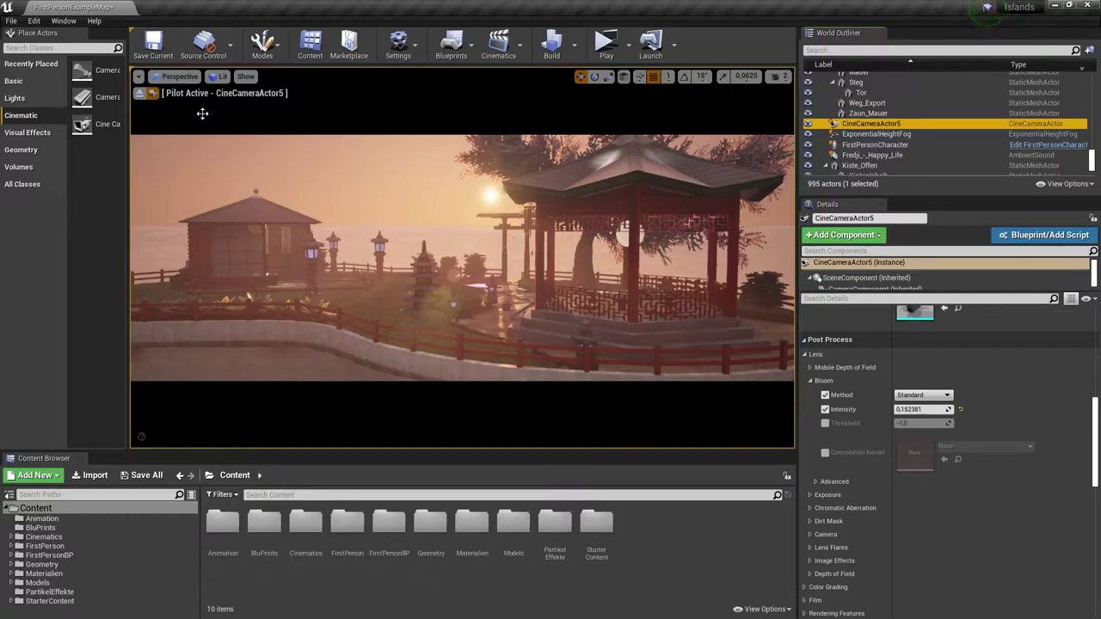
{"action": "left_click", "coordinate": [139, 98]}
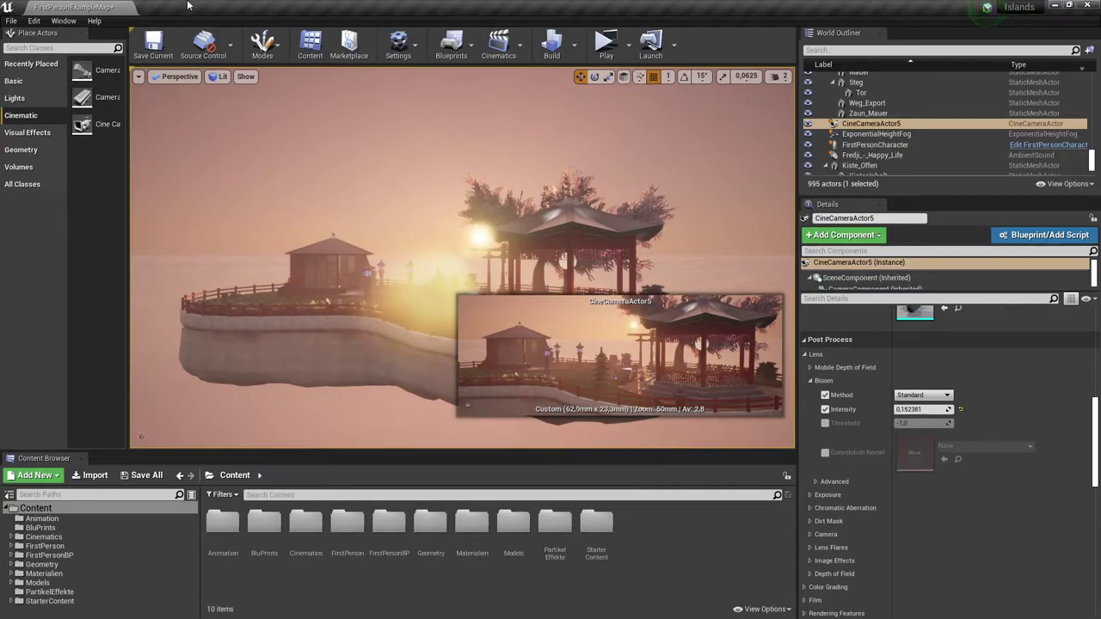
- Look through CineCameraActor5 in the viewport, with the foliage left unselected
{"action": "left_click", "coordinate": [156, 79]}
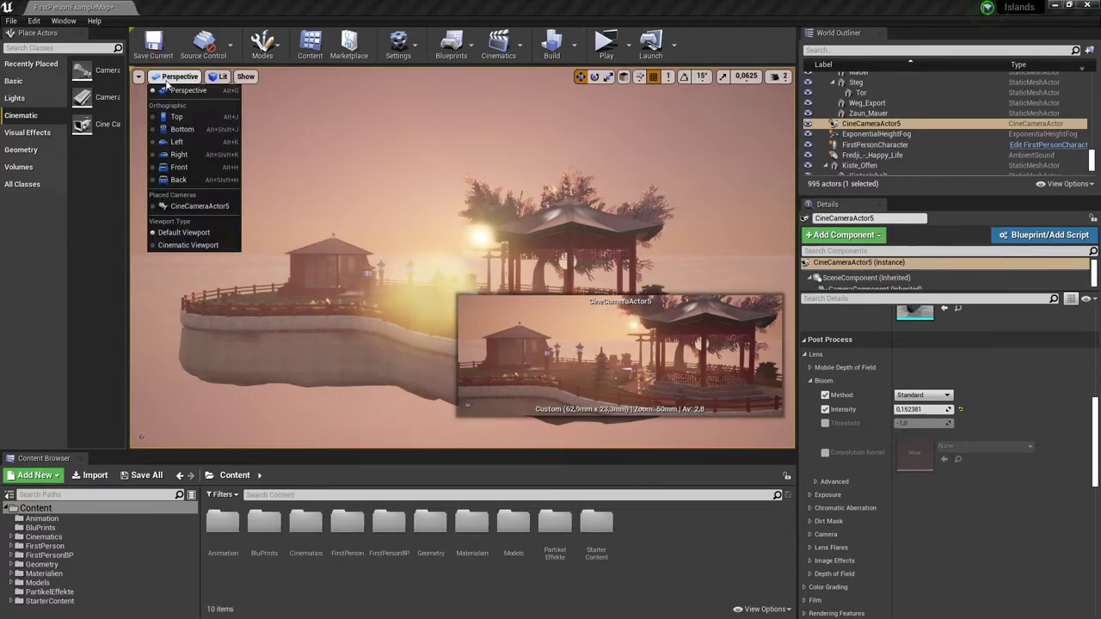
{"action": "left_click", "coordinate": [185, 207]}
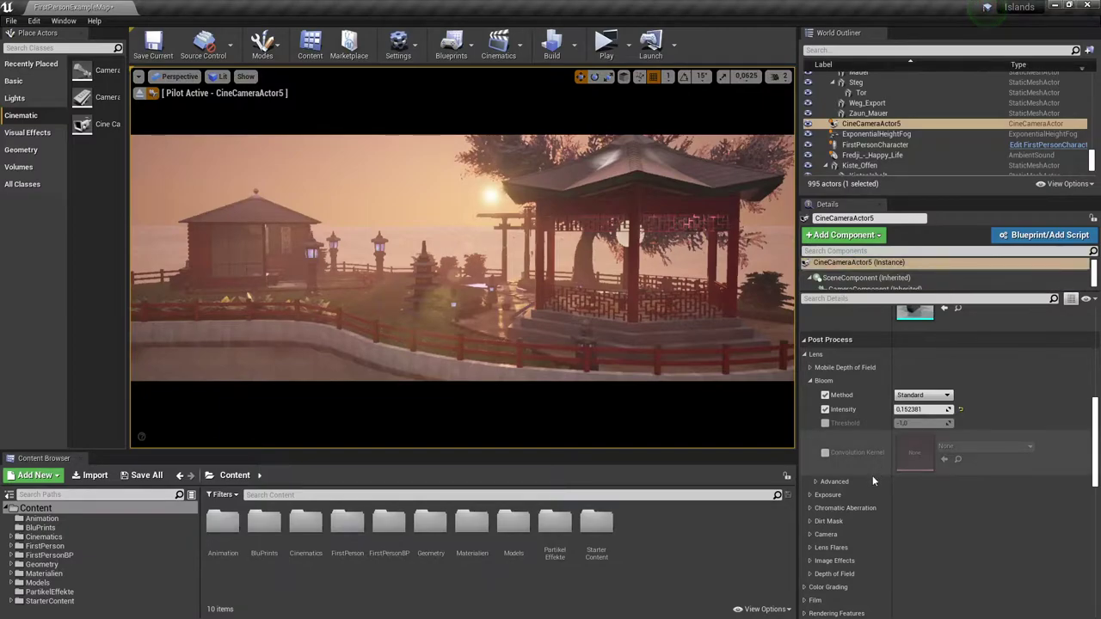
{"action": "scroll", "coordinate": [864, 475], "scroll_direction": "down", "scroll_amount": 2}
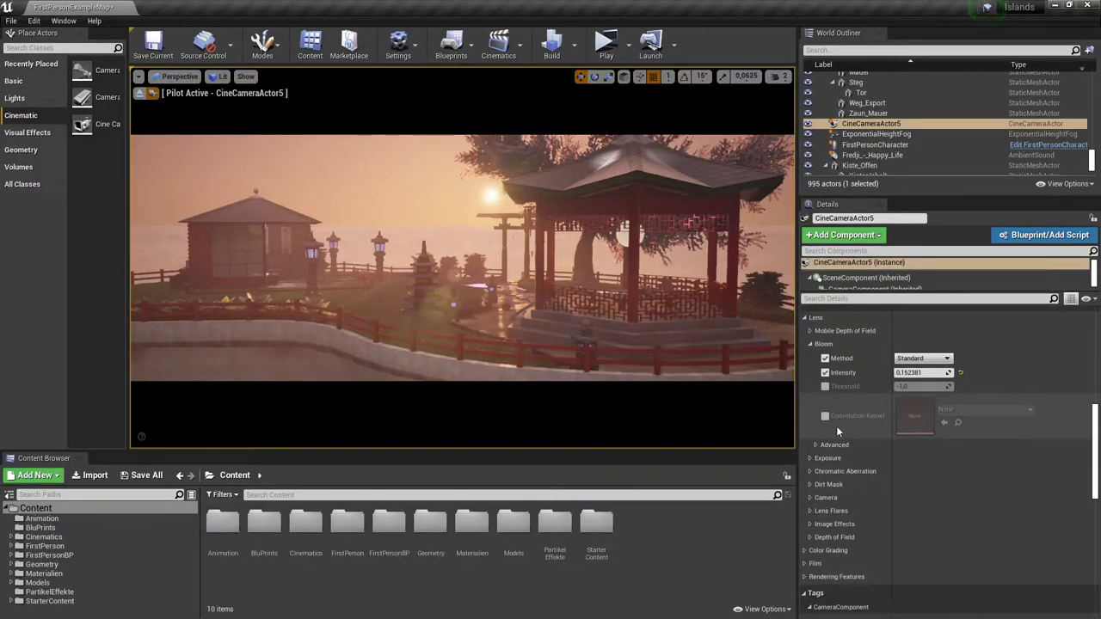
{"action": "left_click", "coordinate": [420, 150]}
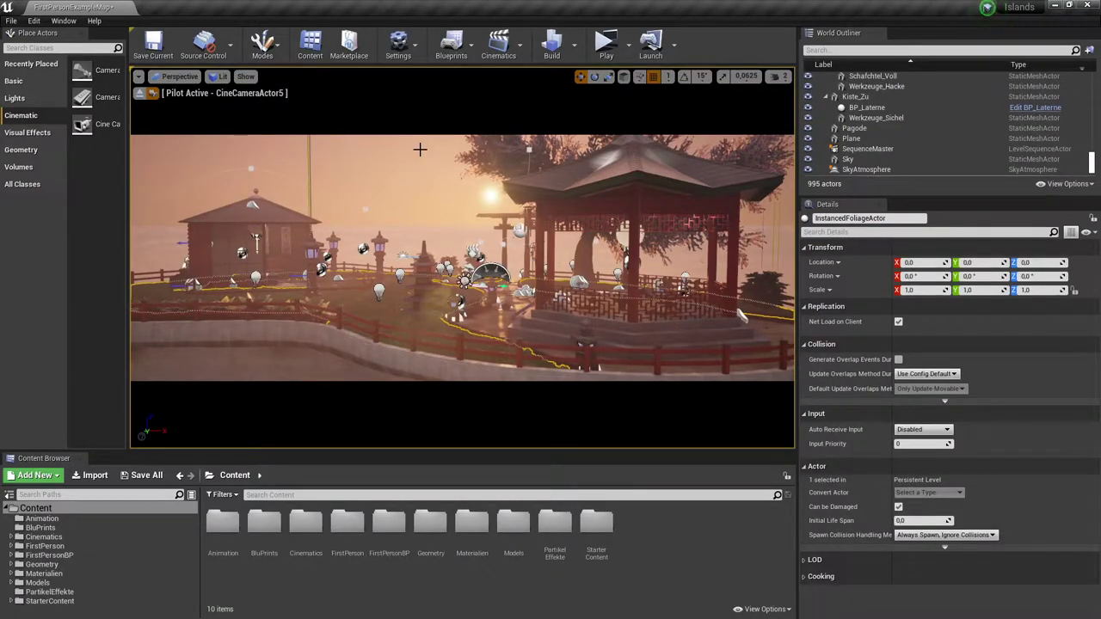
{"action": "key", "text": "g"}
- Capture a high-resolution screenshot of the camera view and open its Screenshots folder
{"action": "left_click", "coordinate": [138, 75]}
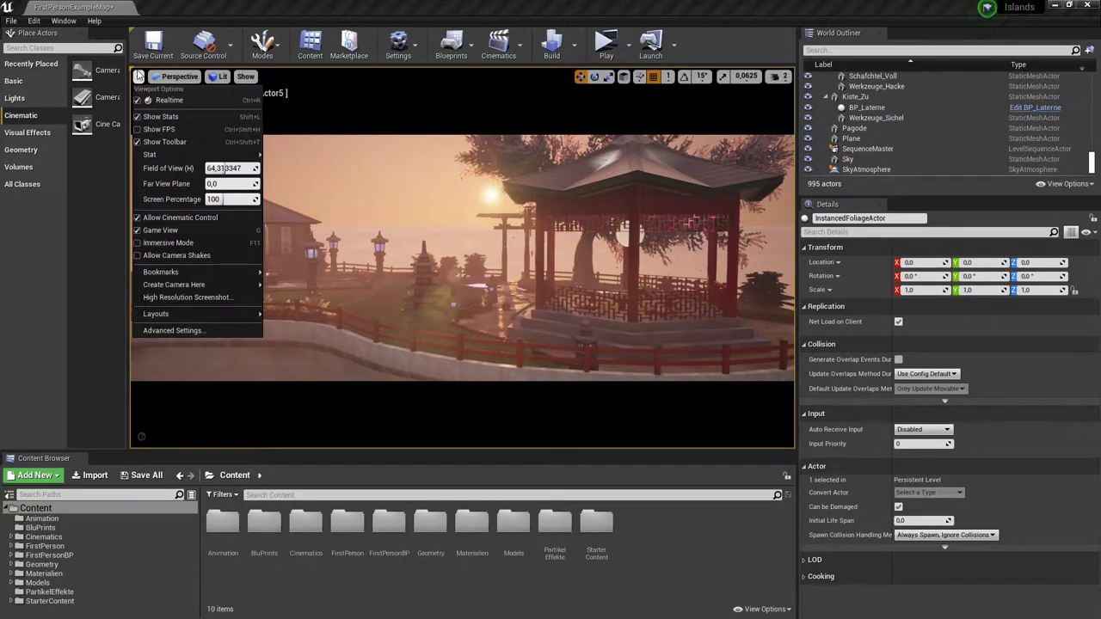
{"action": "left_click", "coordinate": [190, 303]}
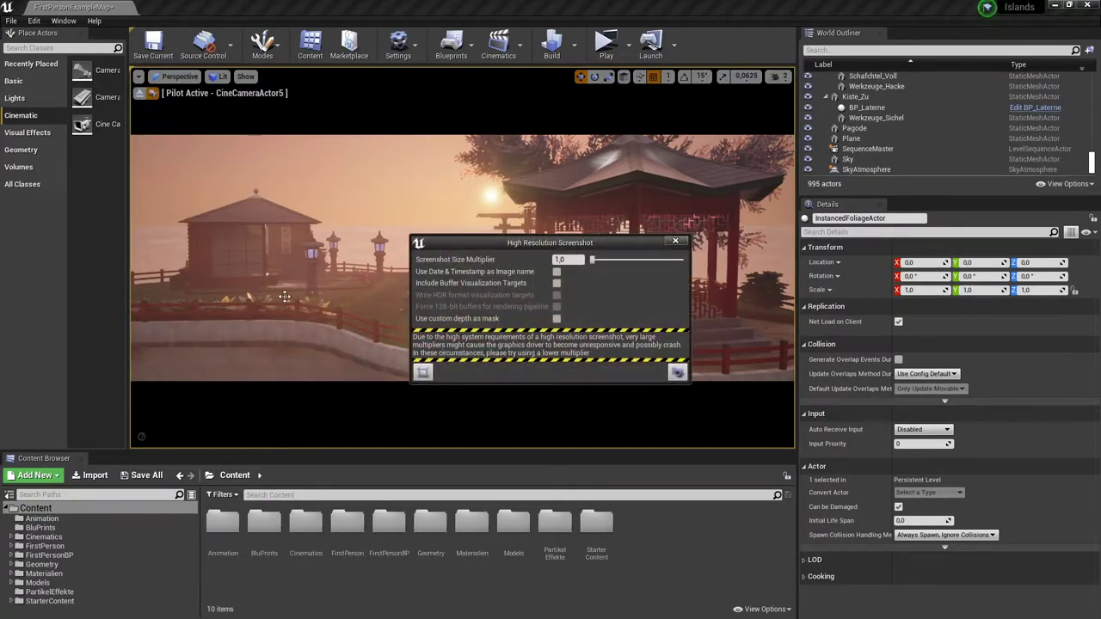
{"action": "left_click", "coordinate": [678, 371]}
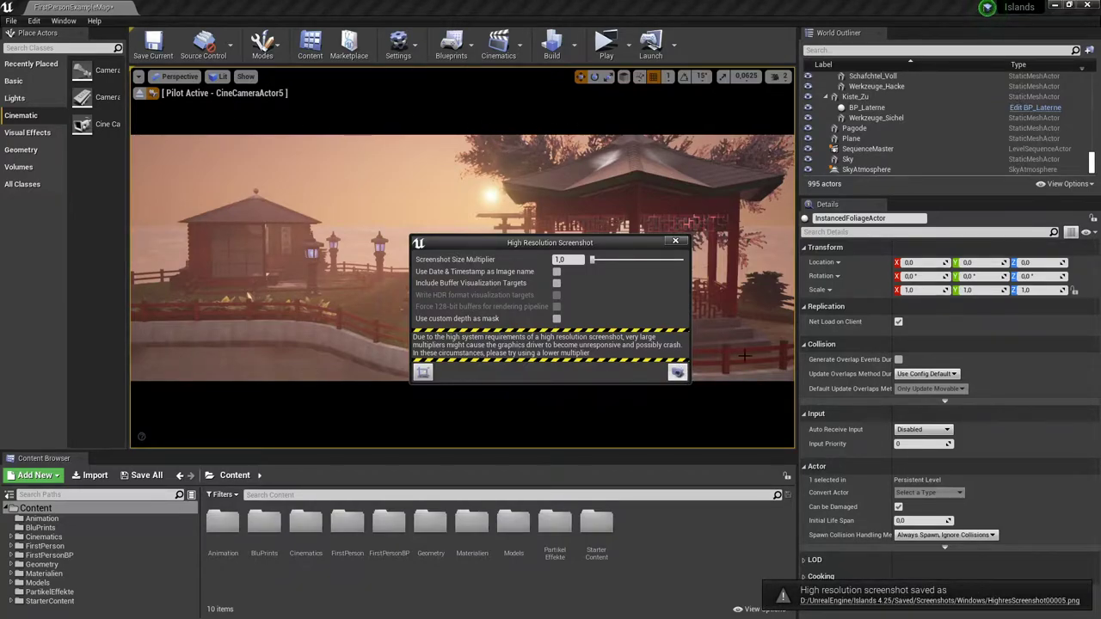
{"action": "left_click", "coordinate": [952, 601]}
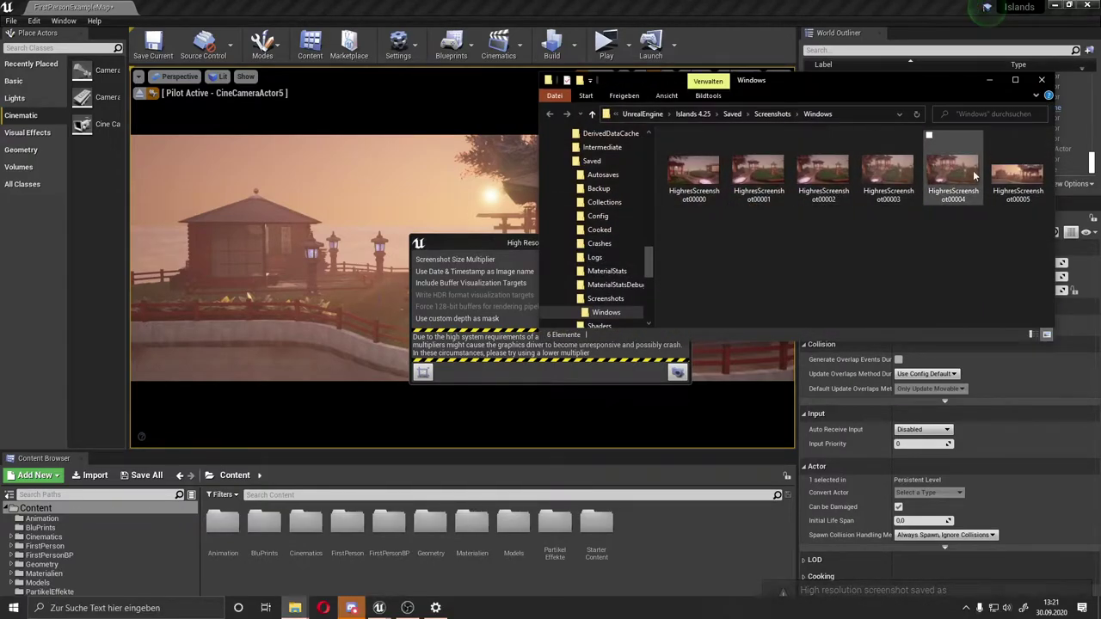
- Open HighresScreenshot00005 in Photos to check the capture
{"action": "double_click", "coordinate": [1011, 176]}
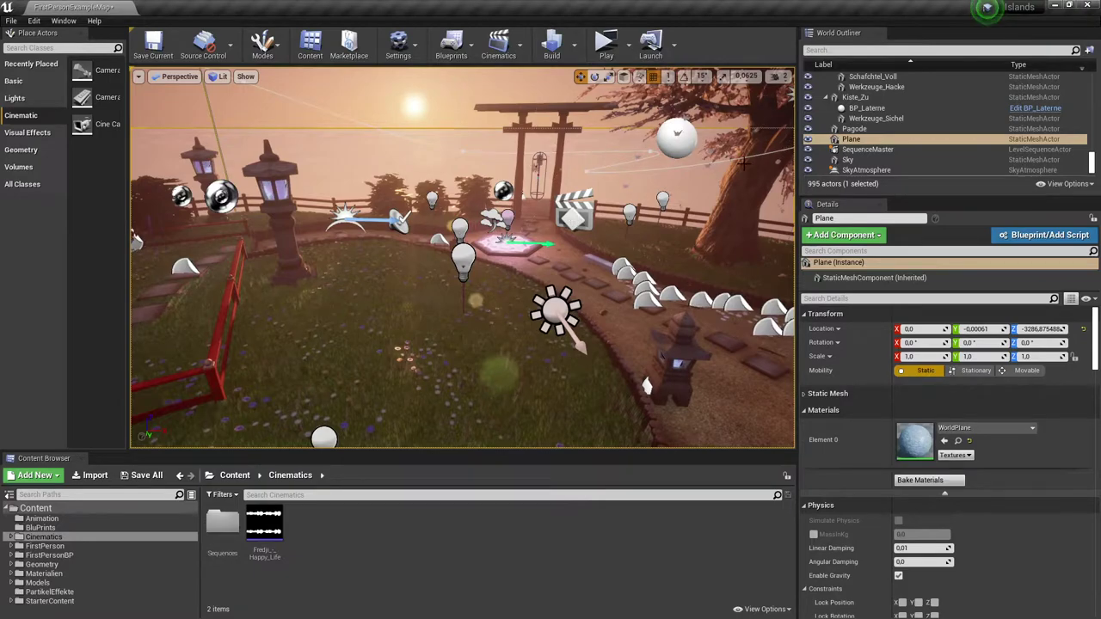
- Review the Add Master Sequence settings for Sequence1 with 5 shots and click Create Master Sequence
{"action": "left_click", "coordinate": [499, 43]}
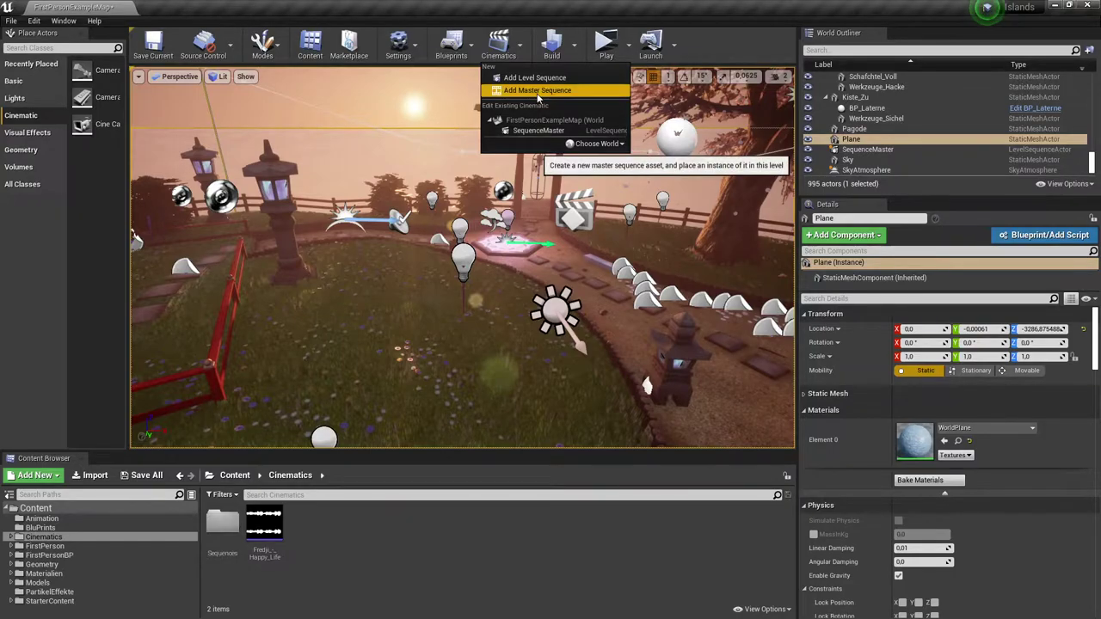
{"action": "left_click", "coordinate": [537, 91]}
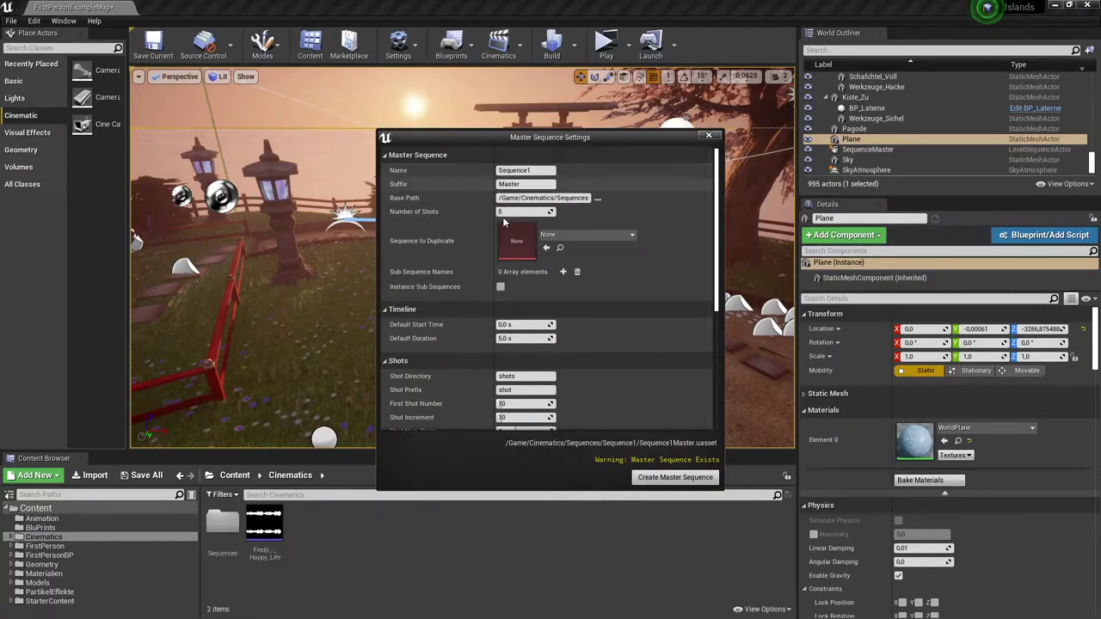
{"action": "scroll", "coordinate": [553, 309], "scroll_direction": "down", "scroll_amount": 1}
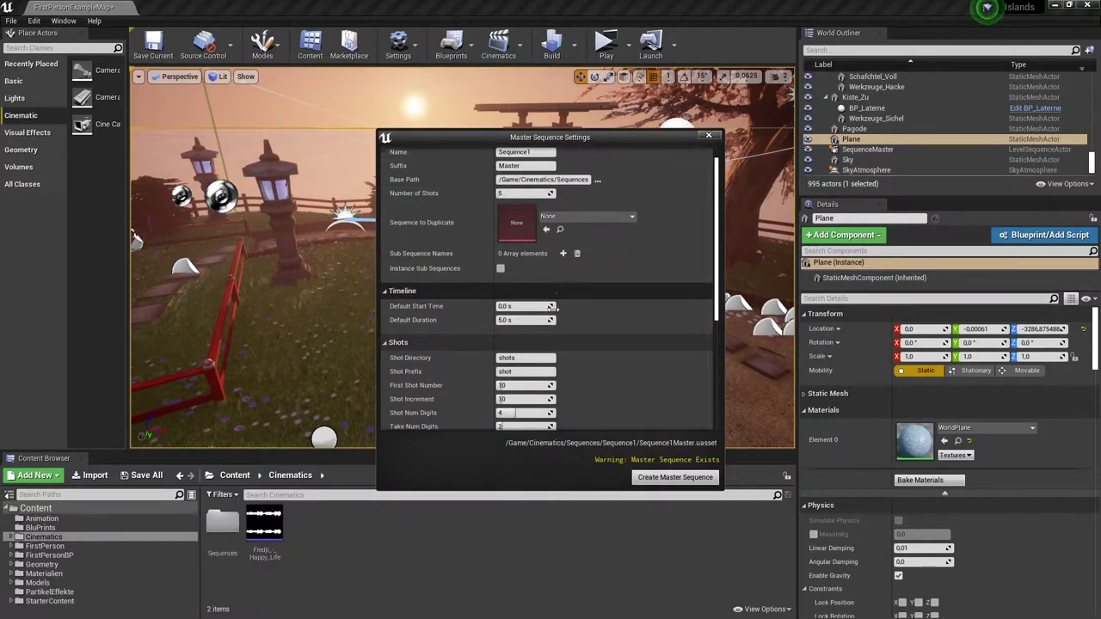
{"action": "scroll", "coordinate": [554, 307], "scroll_direction": "down", "scroll_amount": 2}
{"action": "scroll", "coordinate": [463, 281], "scroll_direction": "down", "scroll_amount": 1}
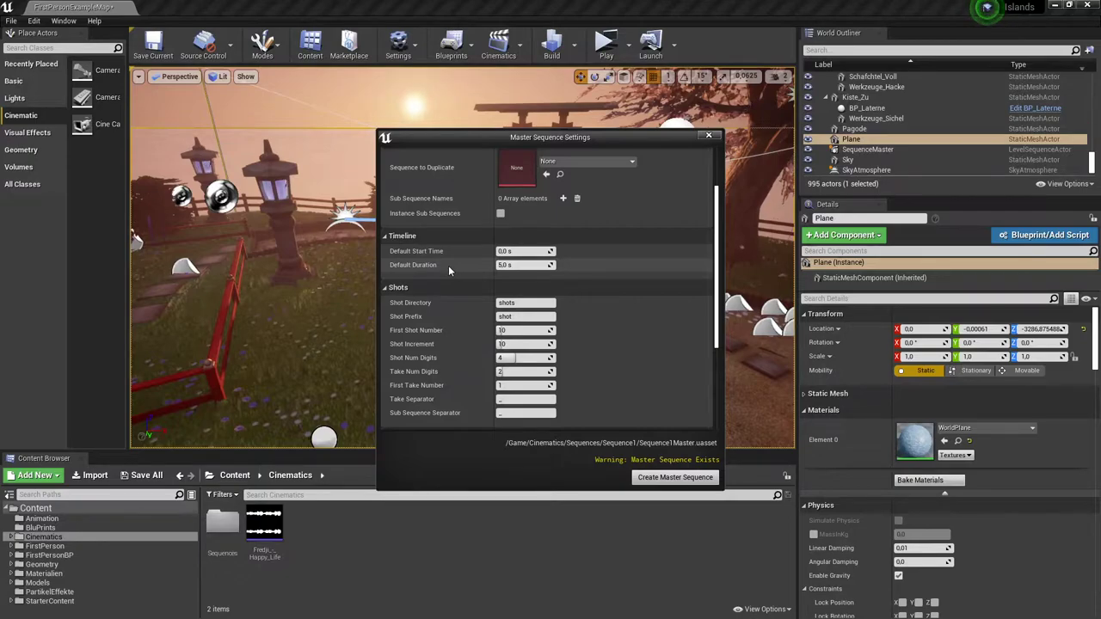
{"action": "scroll", "coordinate": [444, 262], "scroll_direction": "down", "scroll_amount": 2}
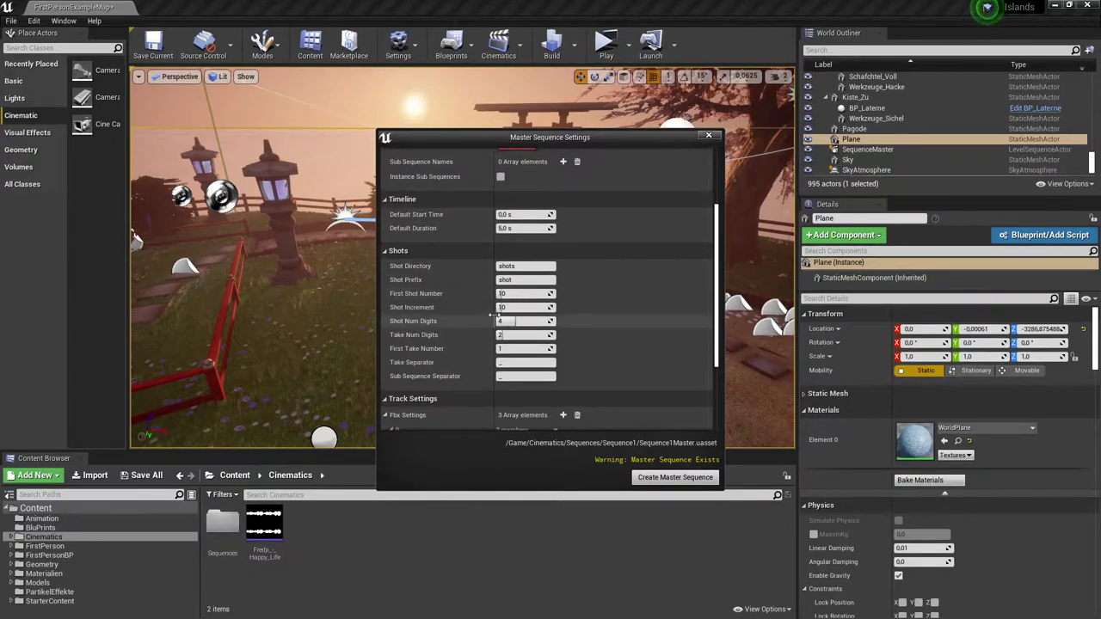
{"action": "scroll", "coordinate": [495, 315], "scroll_direction": "down", "scroll_amount": 5}
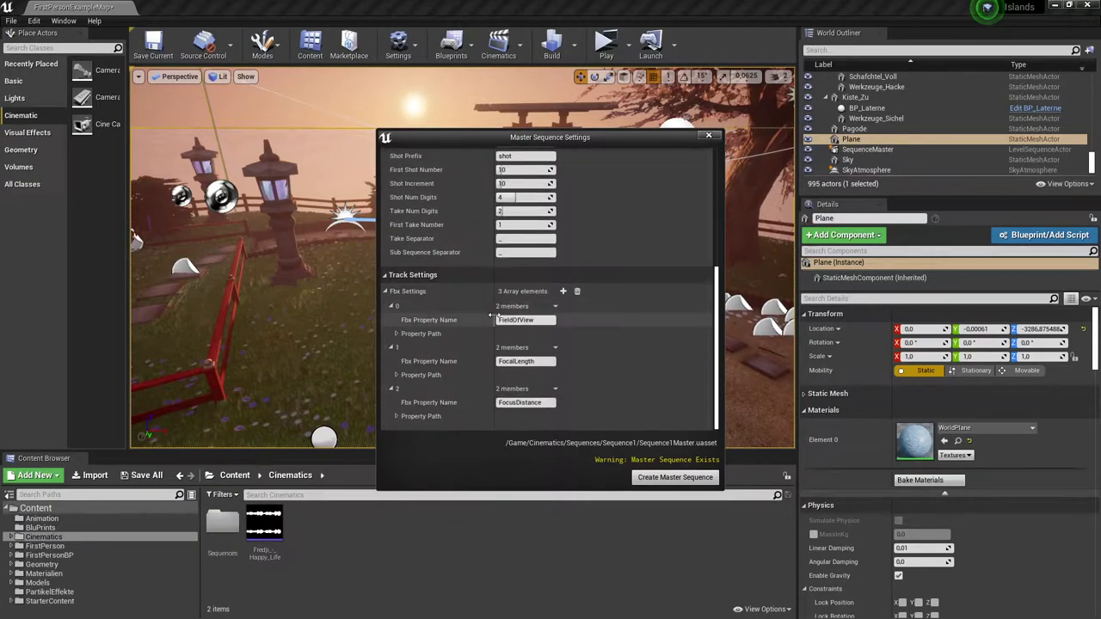
{"action": "scroll", "coordinate": [485, 320], "scroll_direction": "up", "scroll_amount": 1}
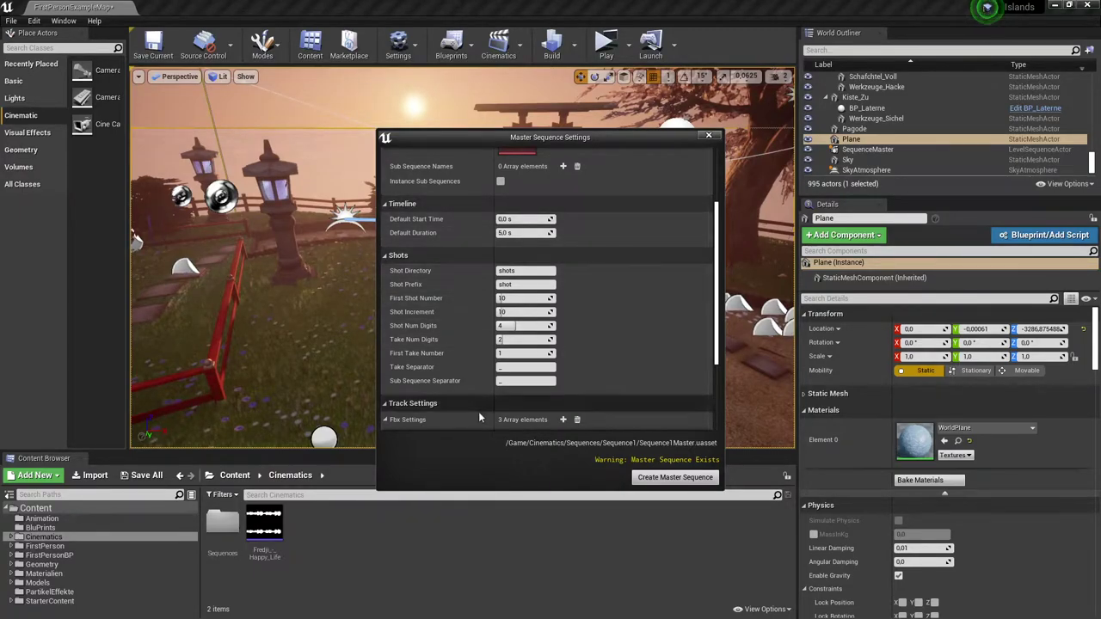
{"action": "left_click", "coordinate": [671, 478]}
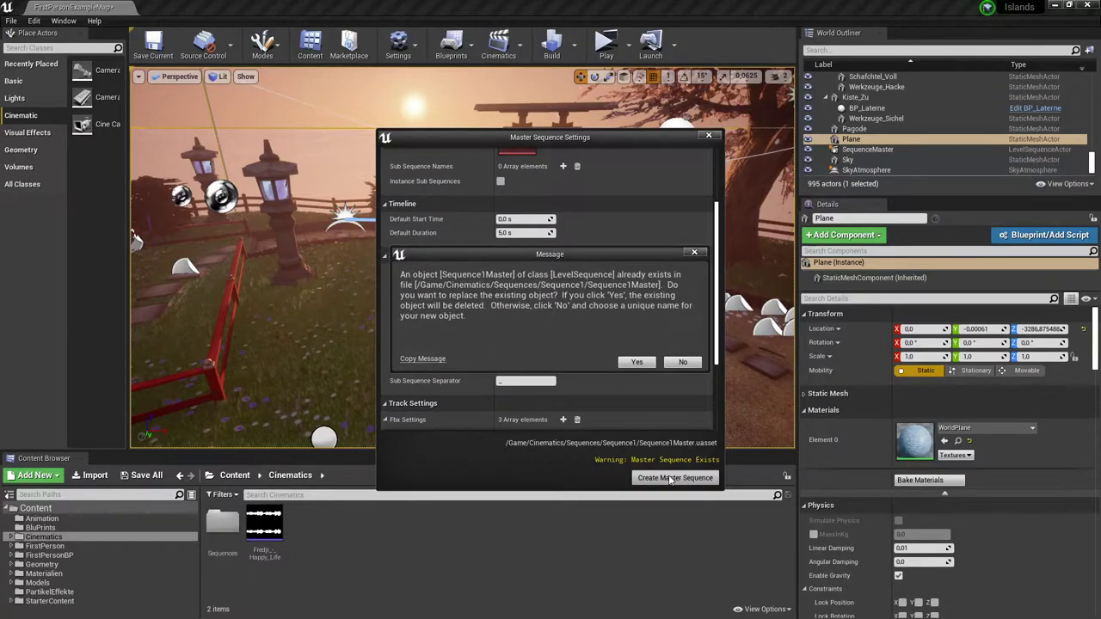
- Replace the existing Sequence1Master and delete both old cine cameras, including CineCameraActor5
{"action": "left_click", "coordinate": [626, 362]}
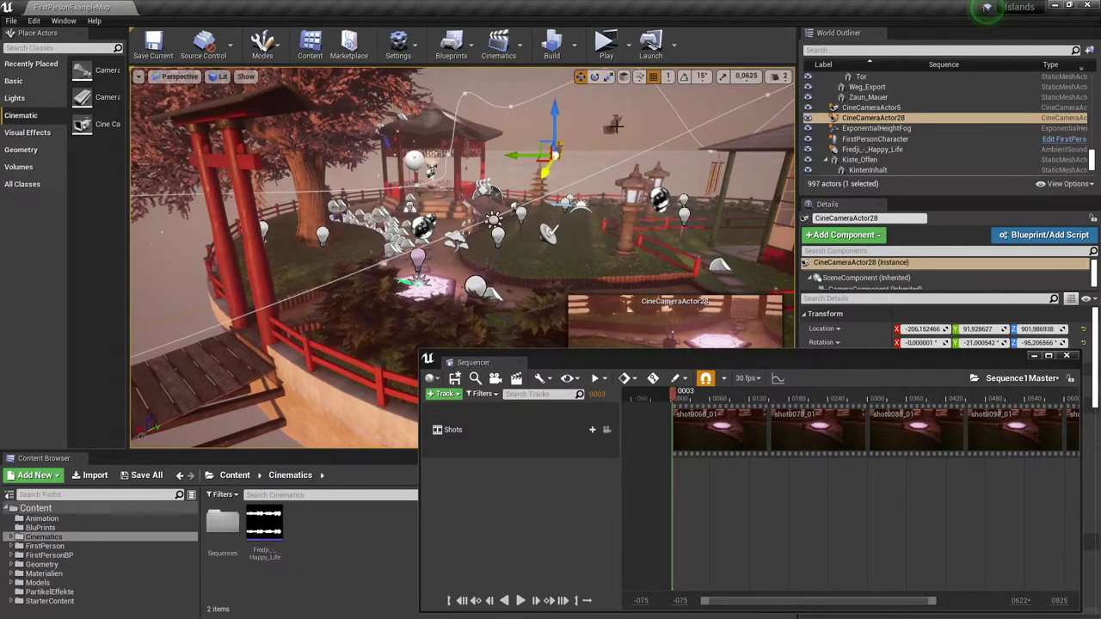
{"action": "left_click", "coordinate": [615, 127], "text": "ctrl"}
{"action": "key", "text": "Delete"}
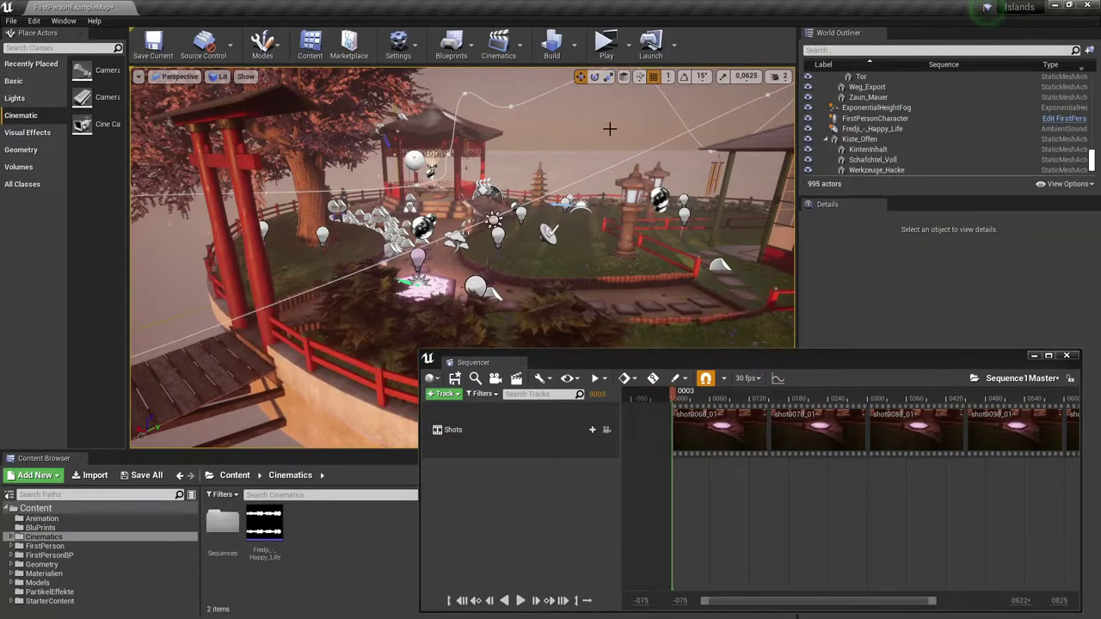
- Delete the generated Shots track from Sequence1Master, leaving an empty sequence
{"action": "right_click_drag", "start_coordinate": [609, 129], "coordinate": [593, 150]}
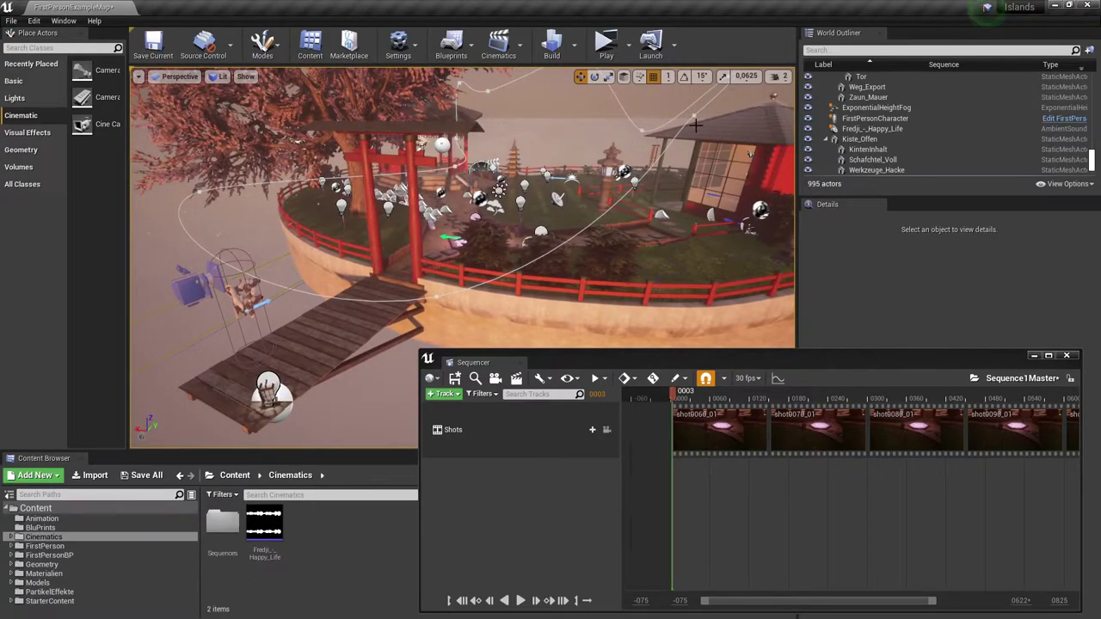
{"action": "right_click_drag", "start_coordinate": [695, 125], "coordinate": [657, 178]}
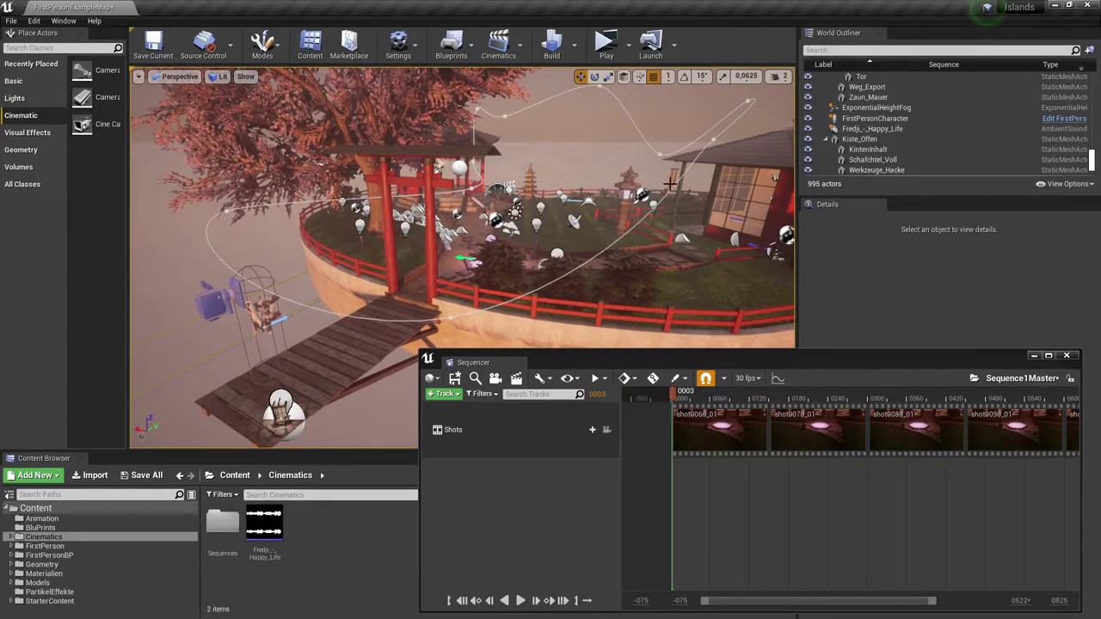
{"action": "left_click_drag", "start_coordinate": [643, 351], "coordinate": [643, 292]}
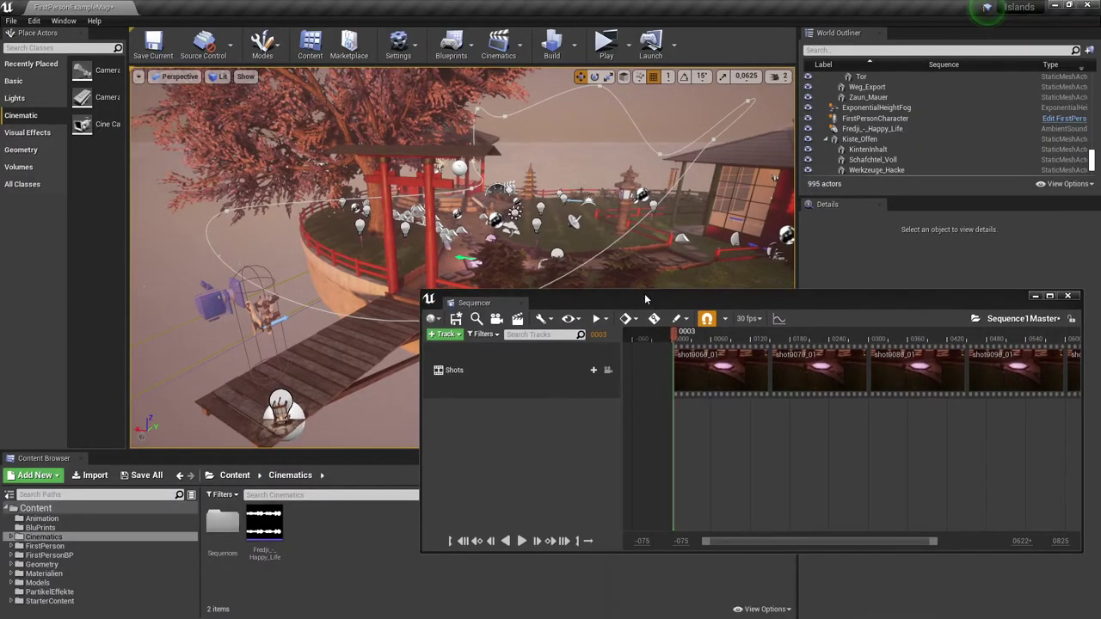
{"action": "left_click", "coordinate": [508, 361]}
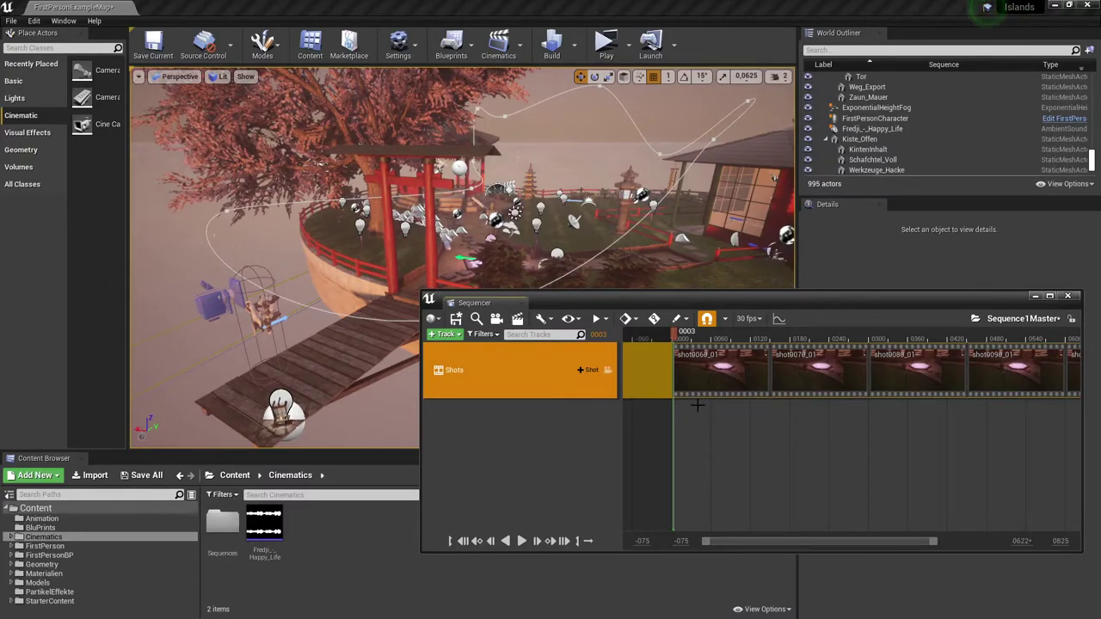
{"action": "key", "text": "Delete"}
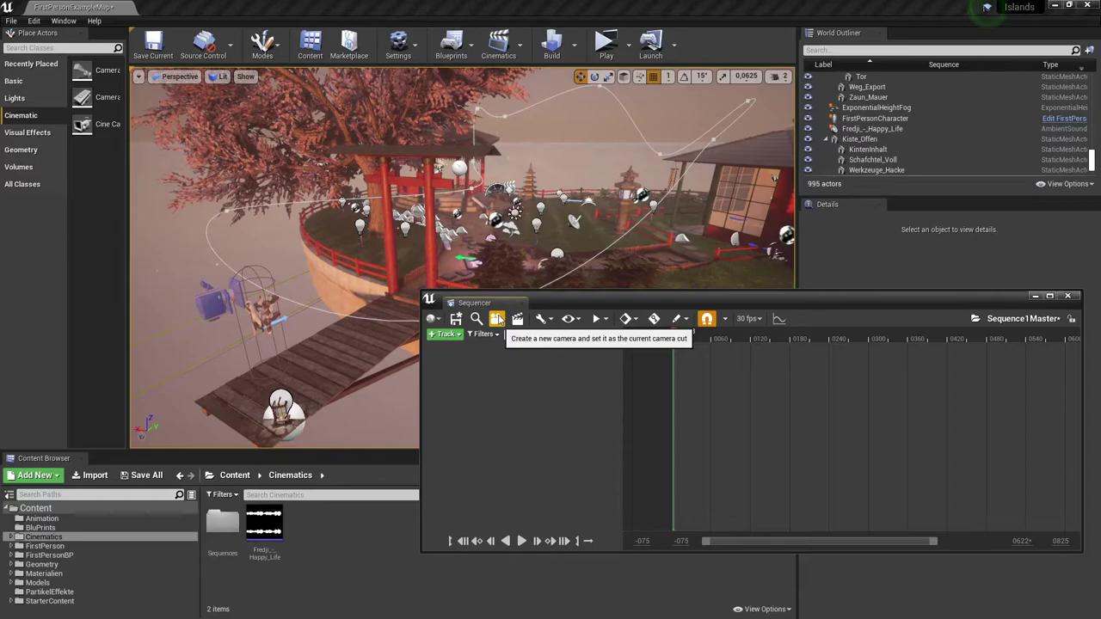
- Create CineCameraActor97 with a Camera Cuts track and aim it over the torii gate and hut
{"action": "left_click", "coordinate": [498, 319]}
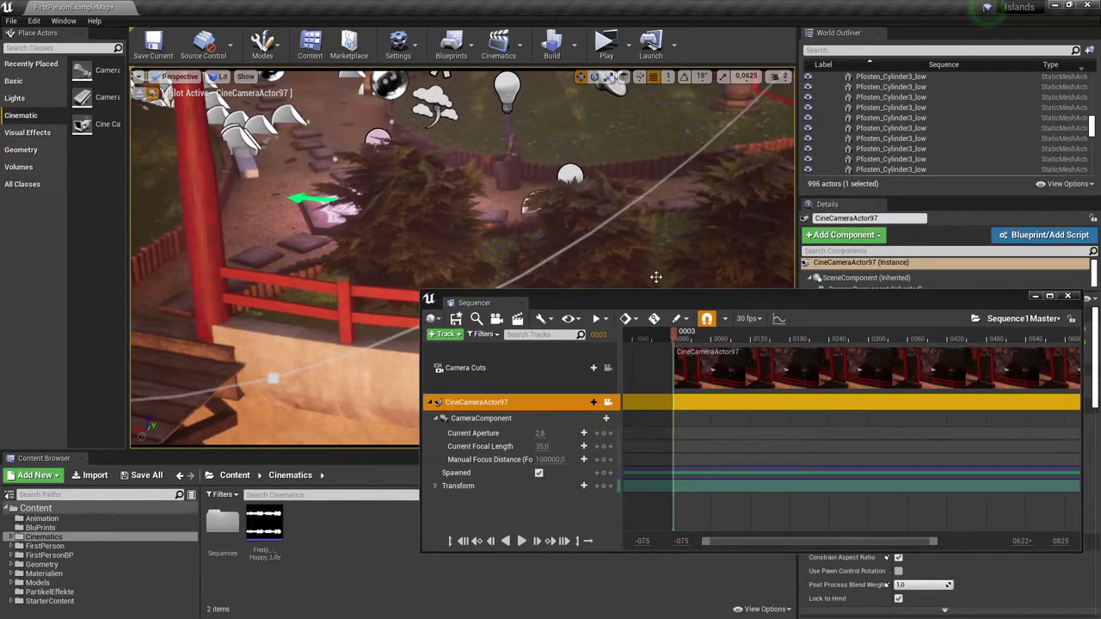
{"action": "left_click_drag", "start_coordinate": [663, 301], "coordinate": [656, 365]}
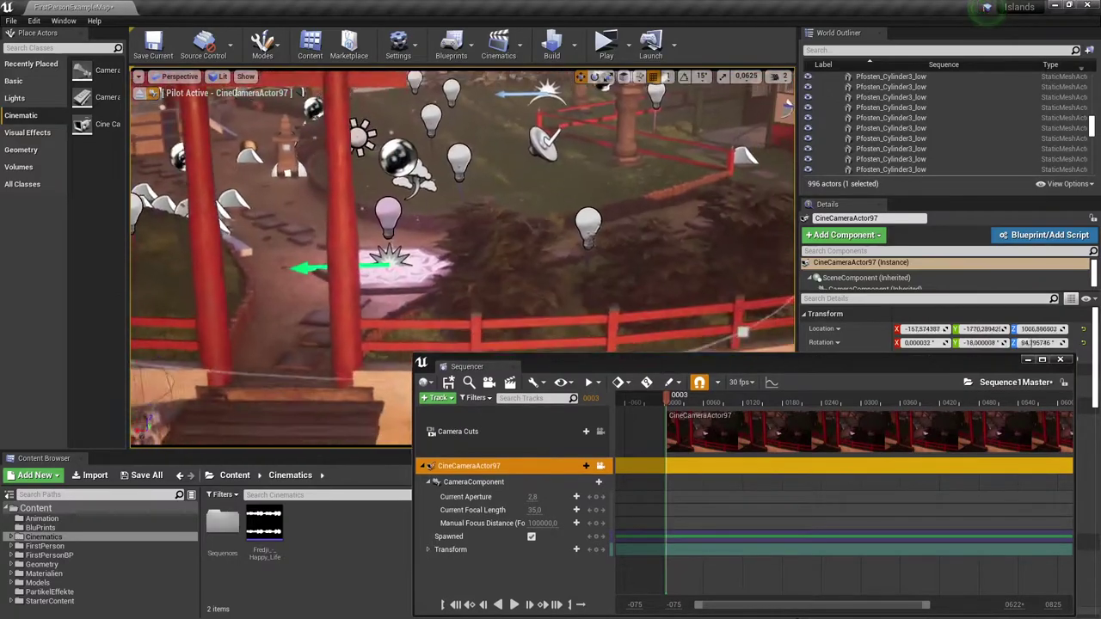
{"action": "mouse_move", "coordinate": [464, 259]}
{"action": "right_mouse_down"}
{"action": "mouse_move", "coordinate": [447, 241]}
{"action": "mouse_move", "coordinate": [464, 232]}
{"action": "mouse_move", "coordinate": [523, 242]}
{"action": "right_mouse_up"}
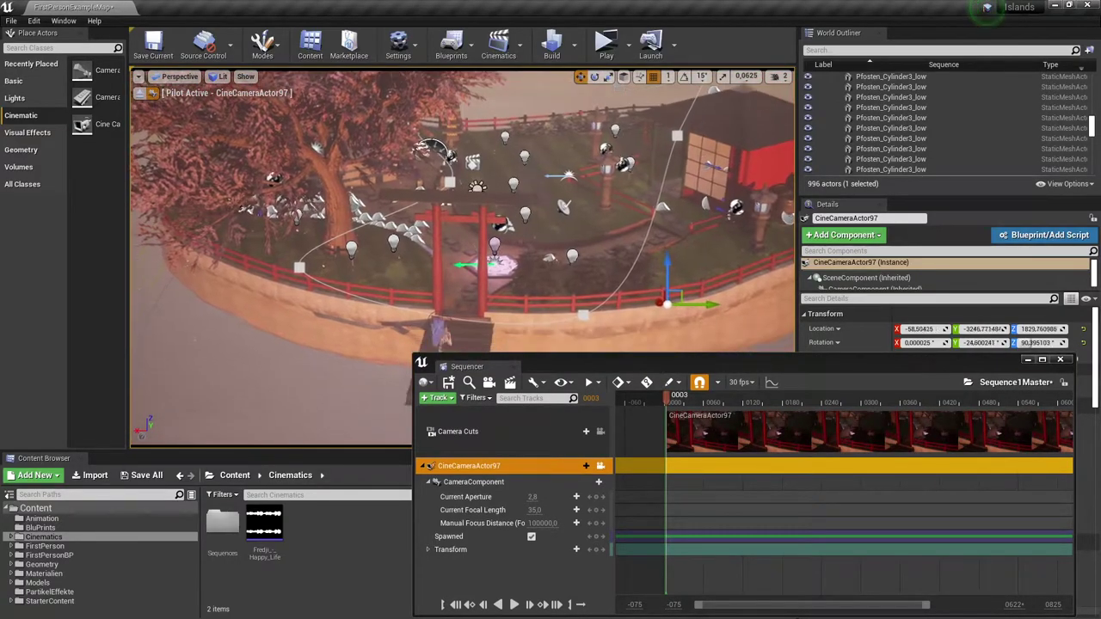
{"action": "right_click_drag", "start_coordinate": [584, 310], "coordinate": [584, 302]}
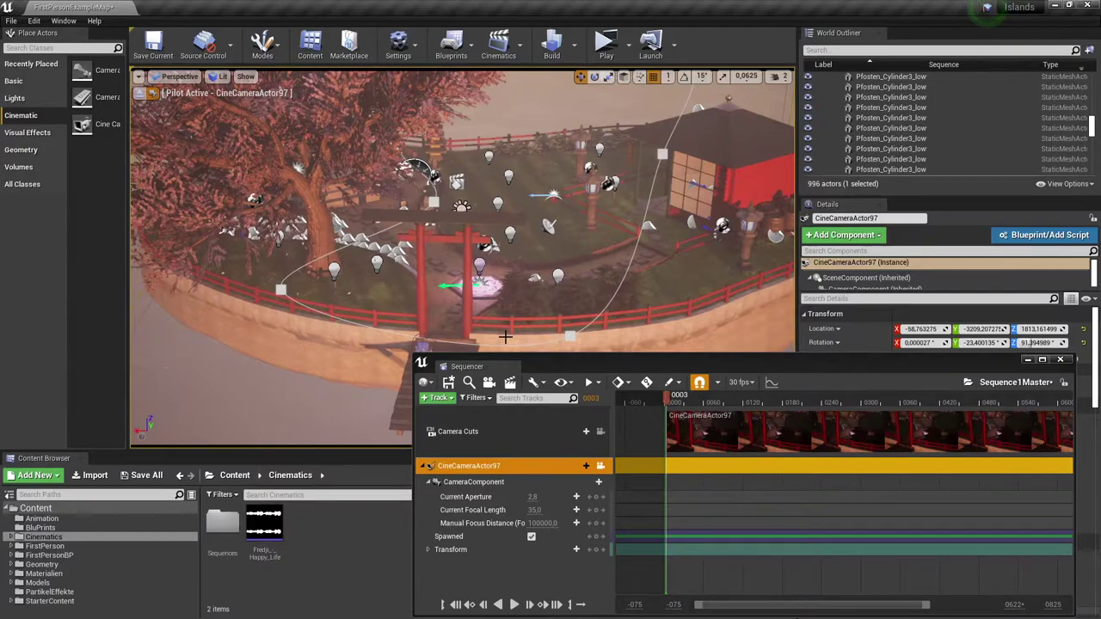
- Expand the camera's Transform track and key its rotation at the start frame
{"action": "left_click", "coordinate": [428, 550]}
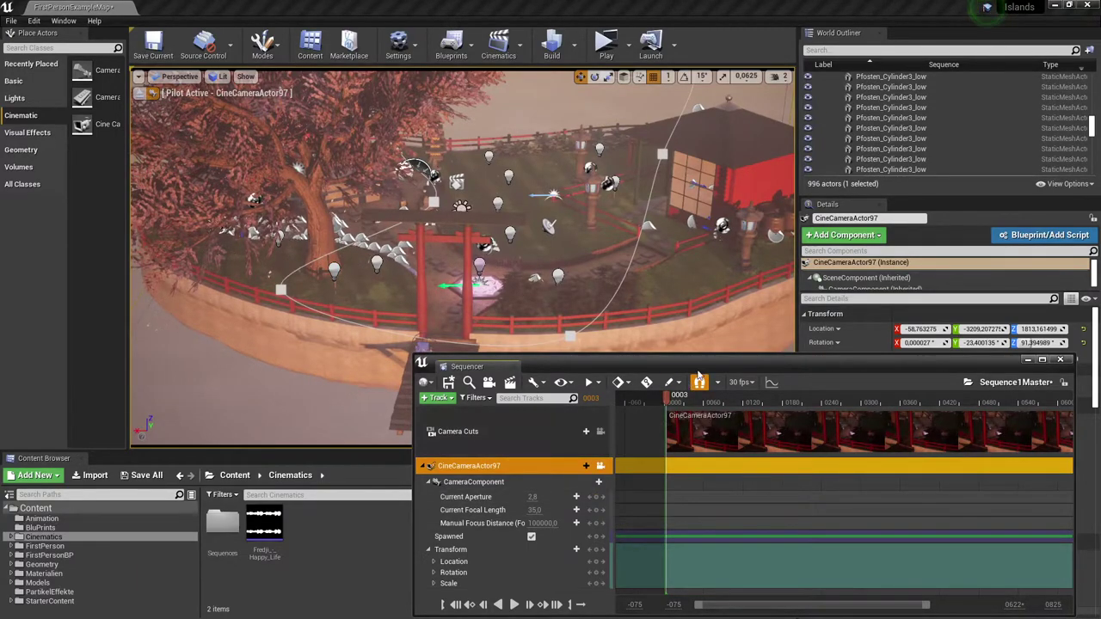
{"action": "left_click_drag", "start_coordinate": [702, 368], "coordinate": [702, 373]}
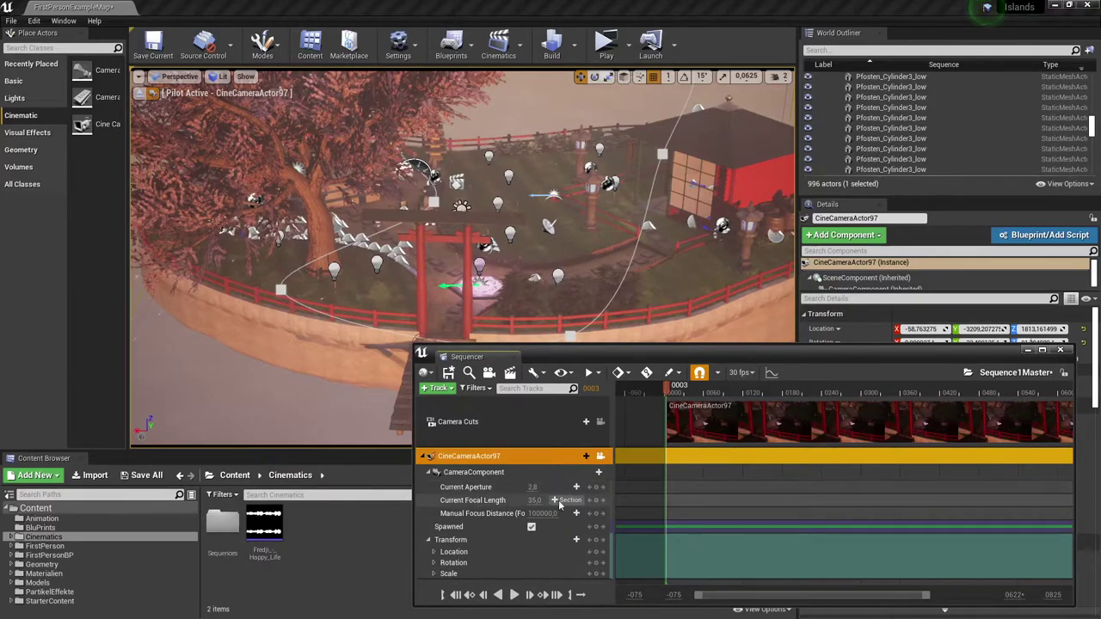
{"action": "left_click_drag", "start_coordinate": [534, 499], "coordinate": [551, 502]}
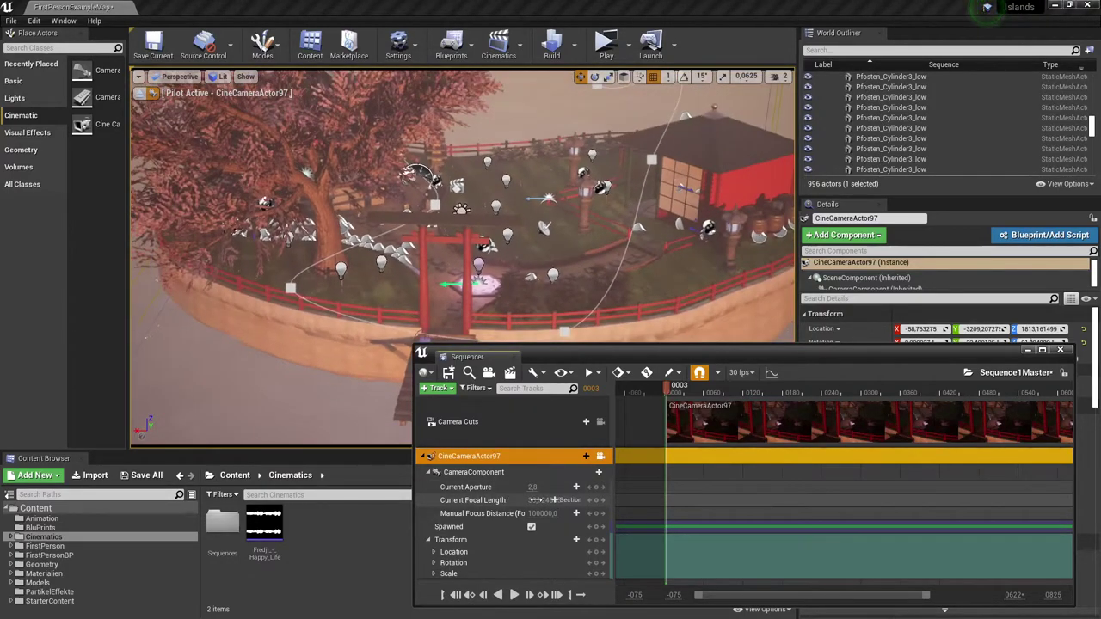
{"action": "key", "text": "ctrl+z"}
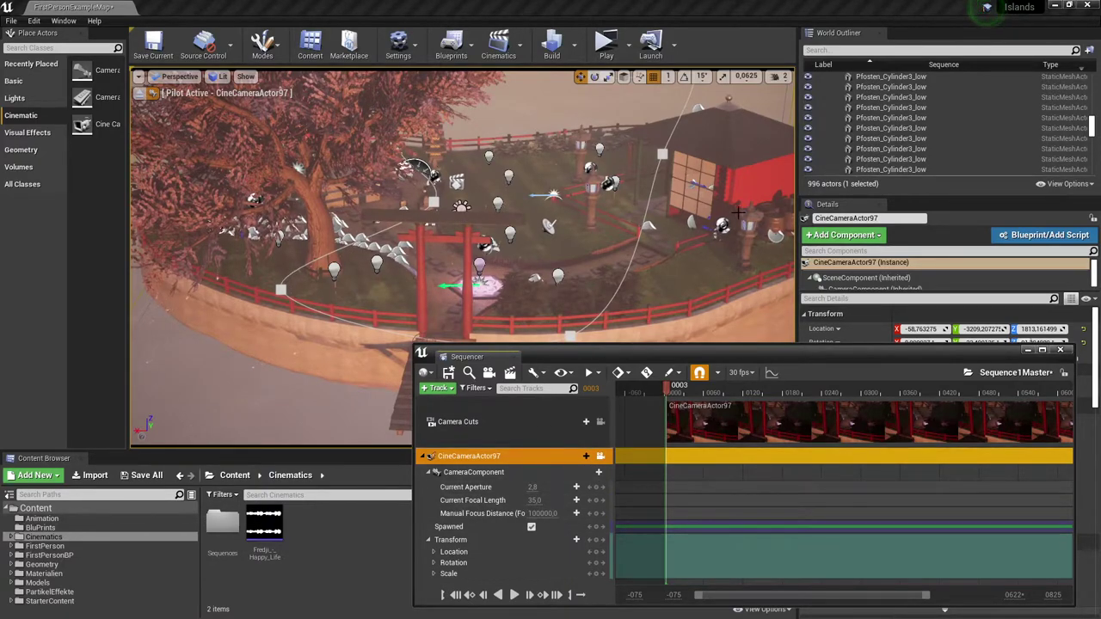
{"action": "left_click", "coordinate": [596, 562]}
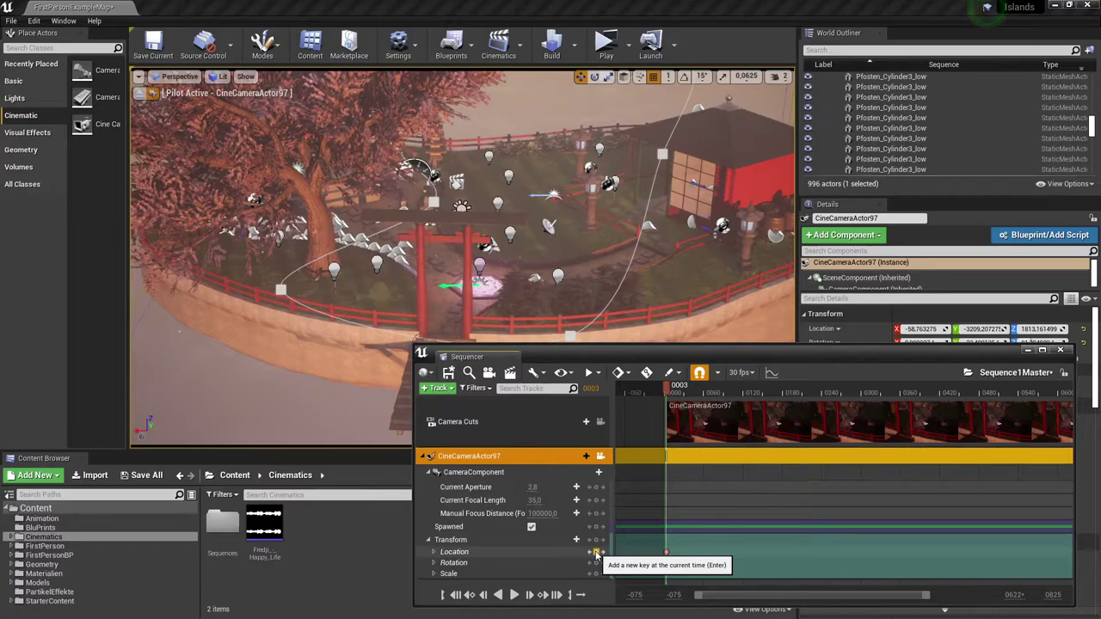
{"action": "left_click", "coordinate": [596, 562]}
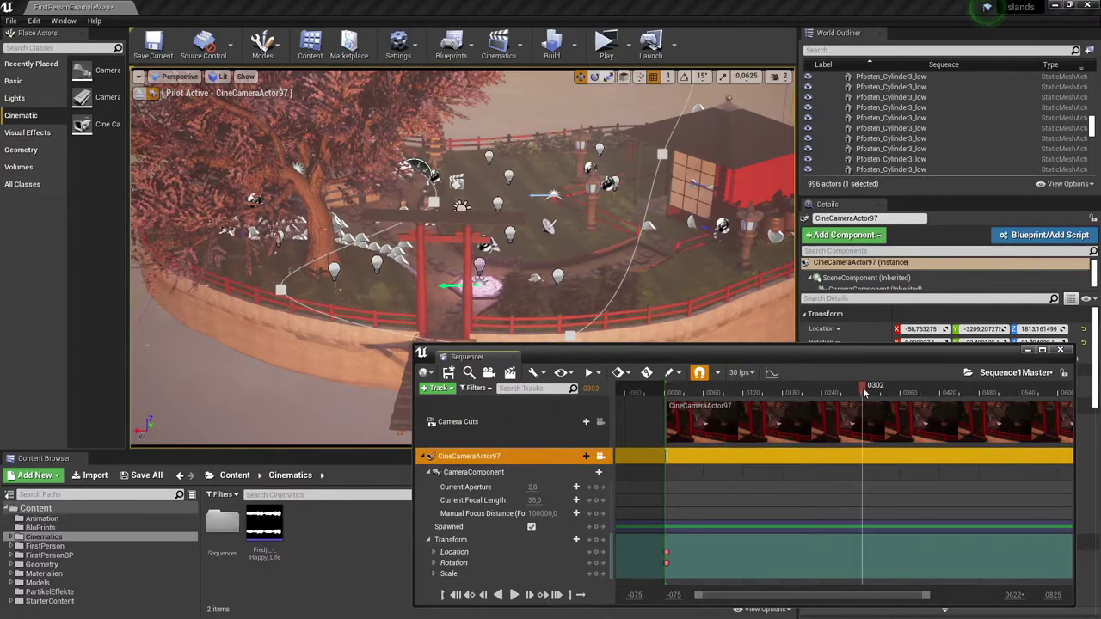
- Fly the camera to a wide island overview and key Location and Rotation at frame 0217
{"action": "right_click_drag", "start_coordinate": [673, 258], "coordinate": [516, 258]}
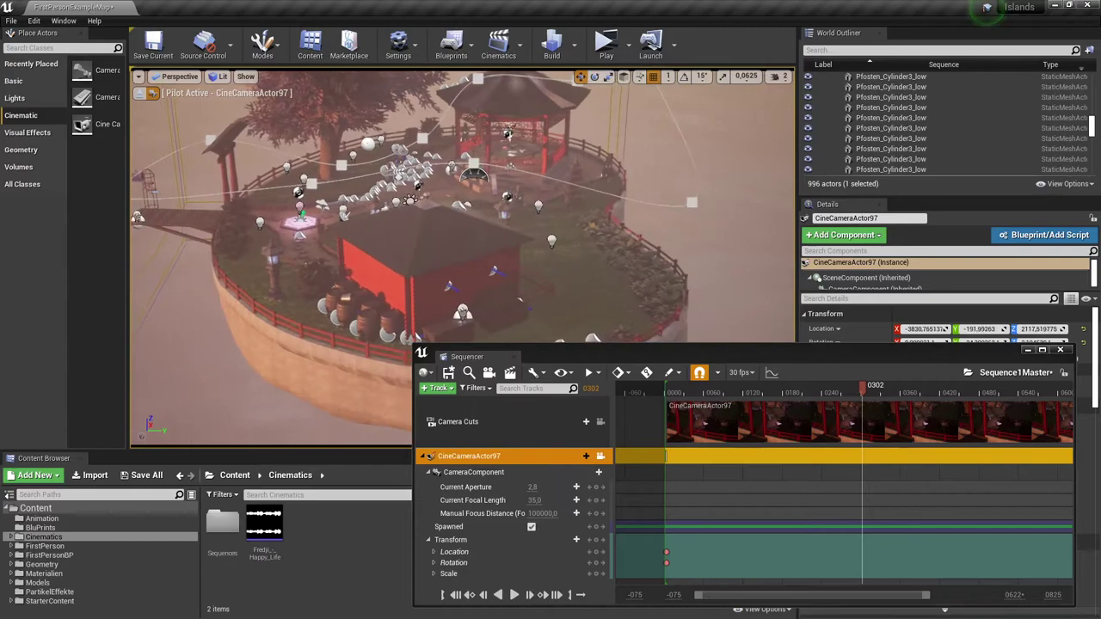
{"action": "left_click_drag", "start_coordinate": [864, 391], "coordinate": [812, 389]}
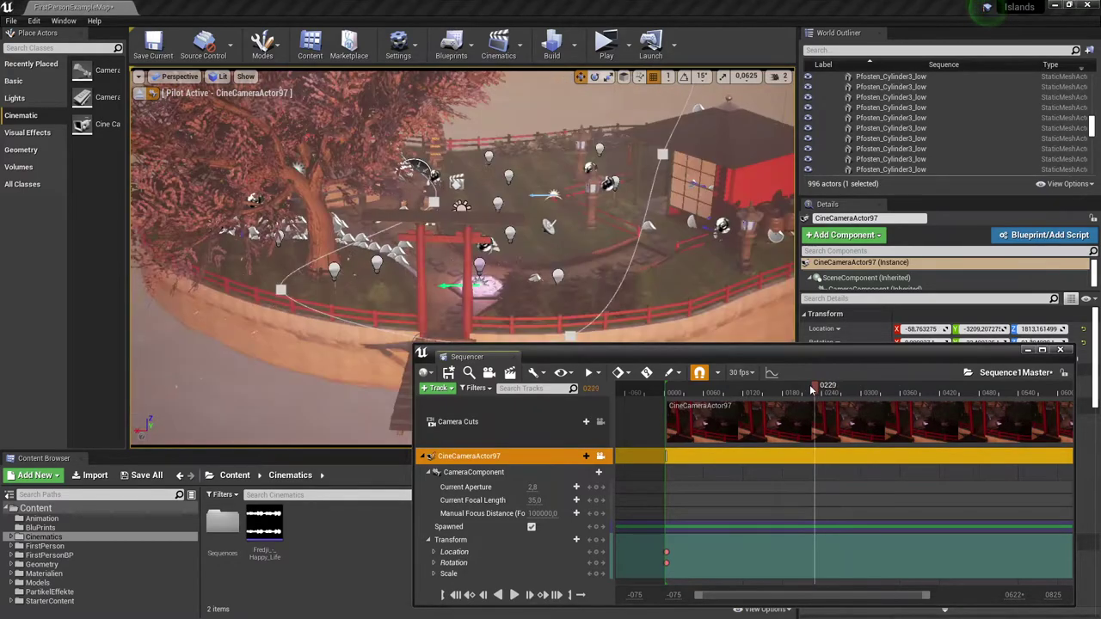
{"action": "right_click_drag", "start_coordinate": [730, 339], "coordinate": [688, 339]}
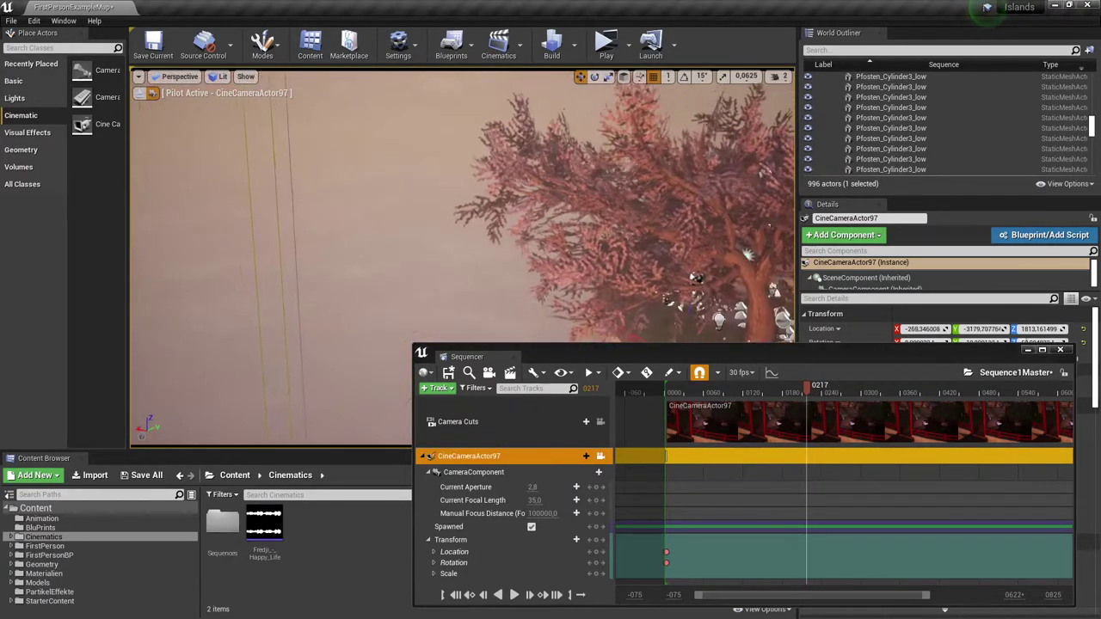
{"action": "mouse_move", "coordinate": [465, 258]}
{"action": "right_mouse_down"}
{"action": "mouse_move", "coordinate": [396, 258]}
{"action": "mouse_move", "coordinate": [386, 248]}
{"action": "right_mouse_up"}
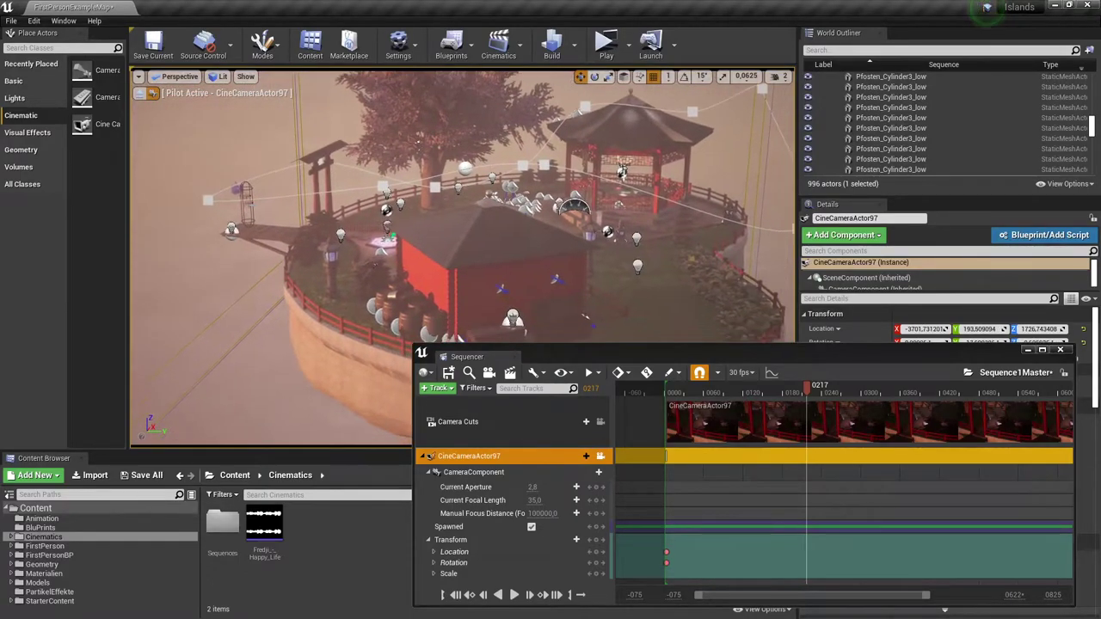
{"action": "left_click", "coordinate": [594, 552]}
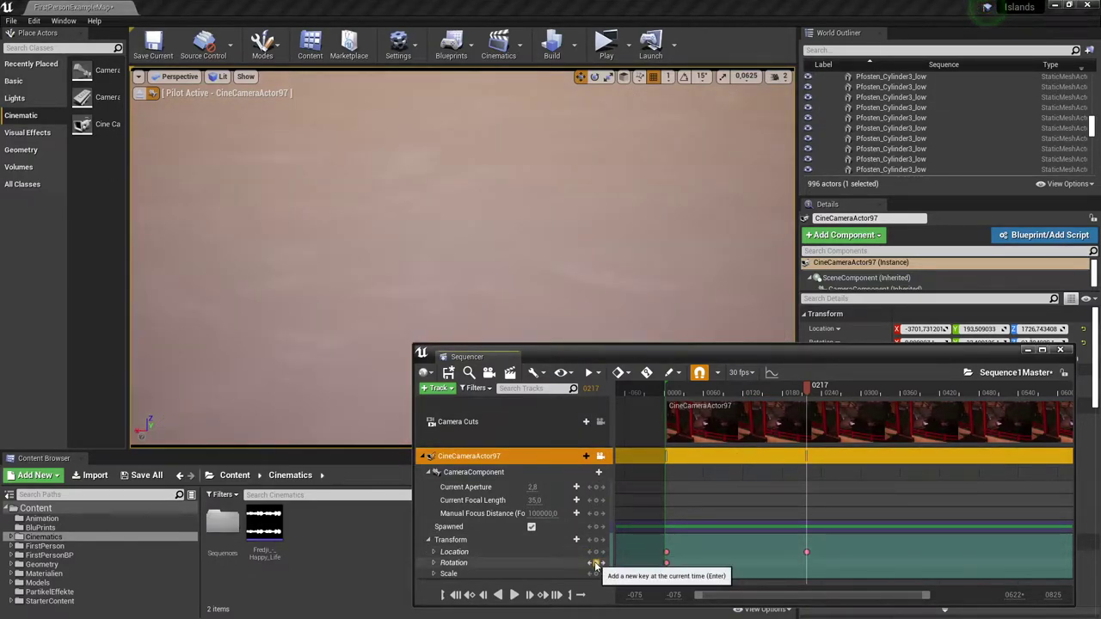
{"action": "left_click", "coordinate": [595, 563]}
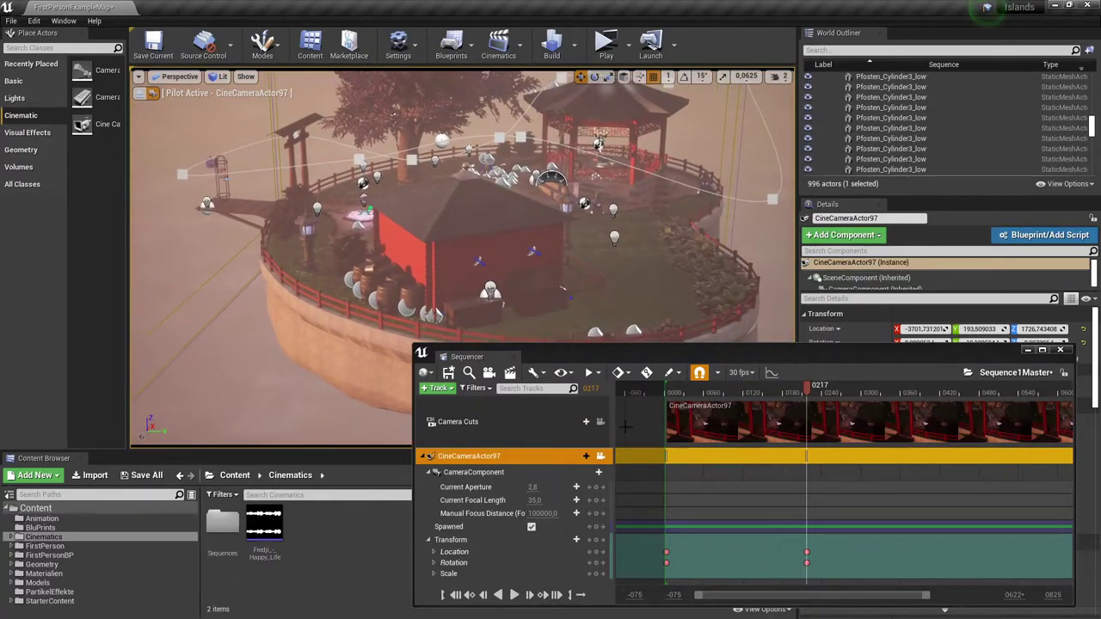
{"action": "left_click", "coordinate": [595, 563]}
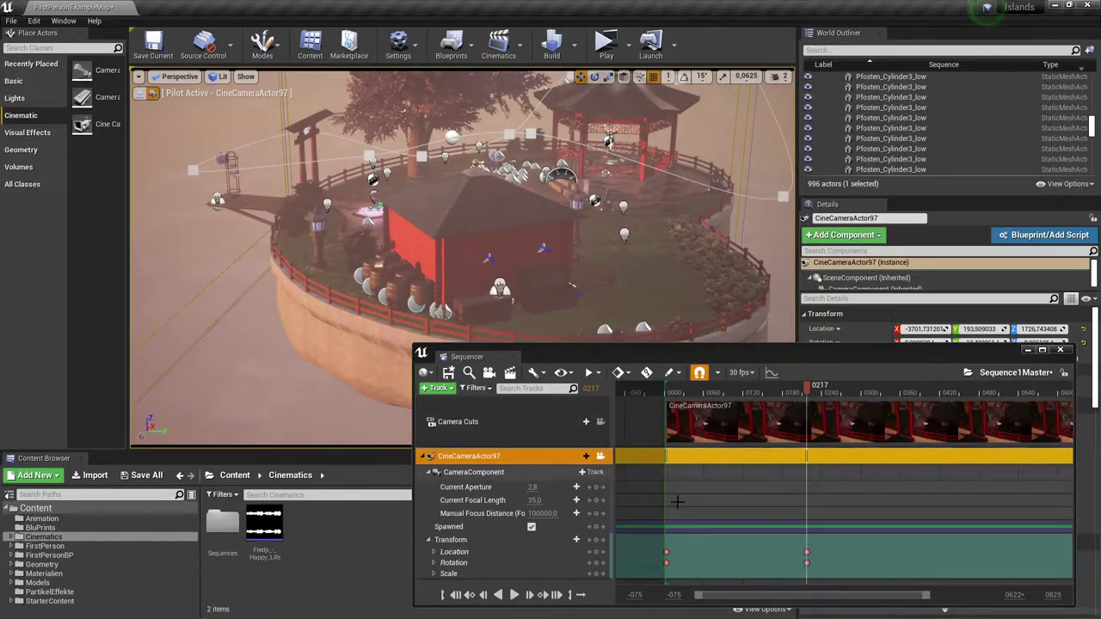
{"action": "left_click", "coordinate": [595, 552]}
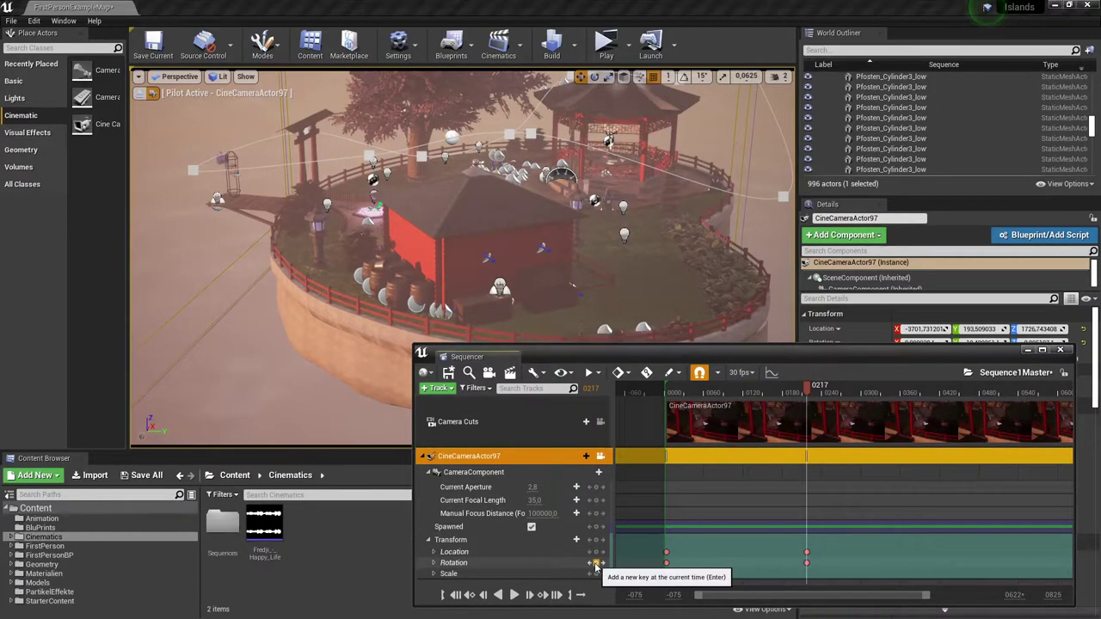
{"action": "left_click", "coordinate": [595, 563]}
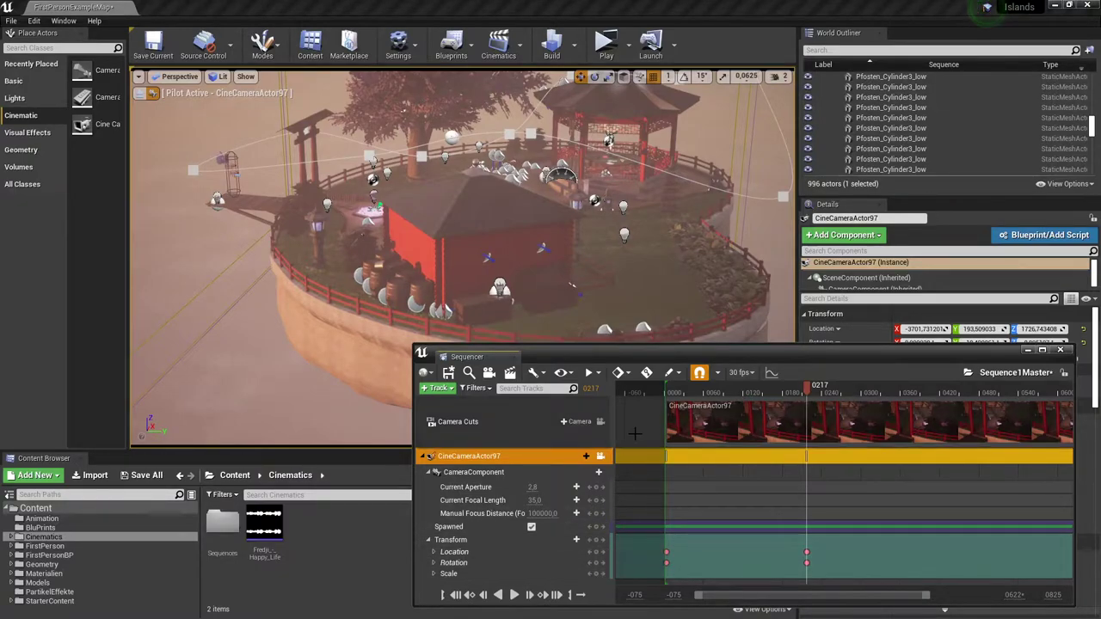
{"action": "left_click_drag", "start_coordinate": [640, 277], "coordinate": [681, 248]}
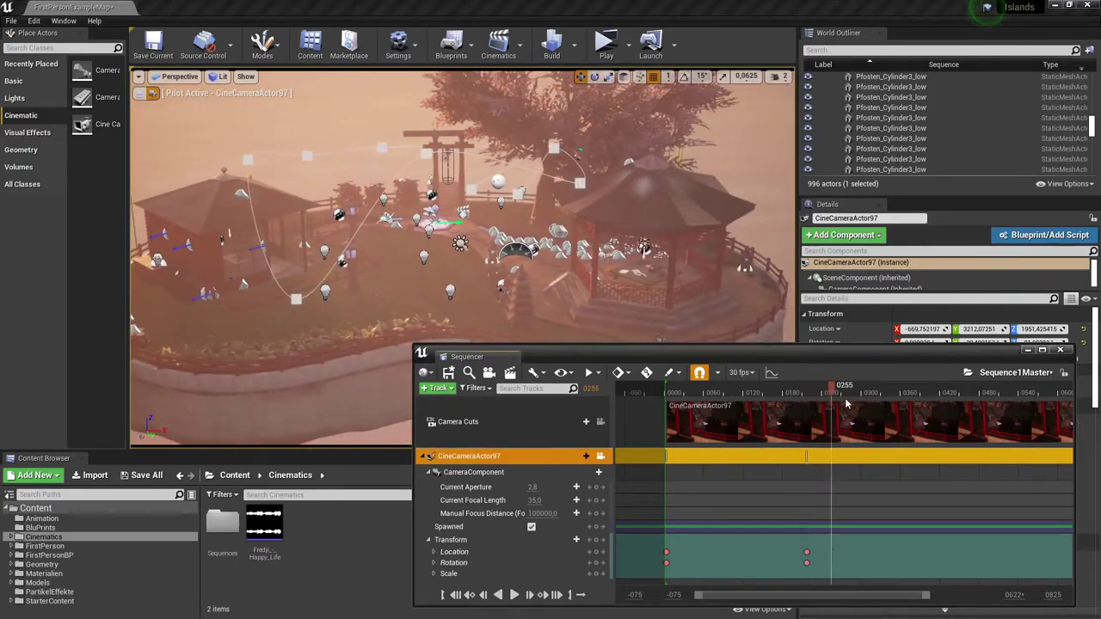
- Move ahead in time, fly the camera to a new angle, and key rotation at frame 0421
{"action": "left_click_drag", "start_coordinate": [807, 387], "coordinate": [944, 416]}
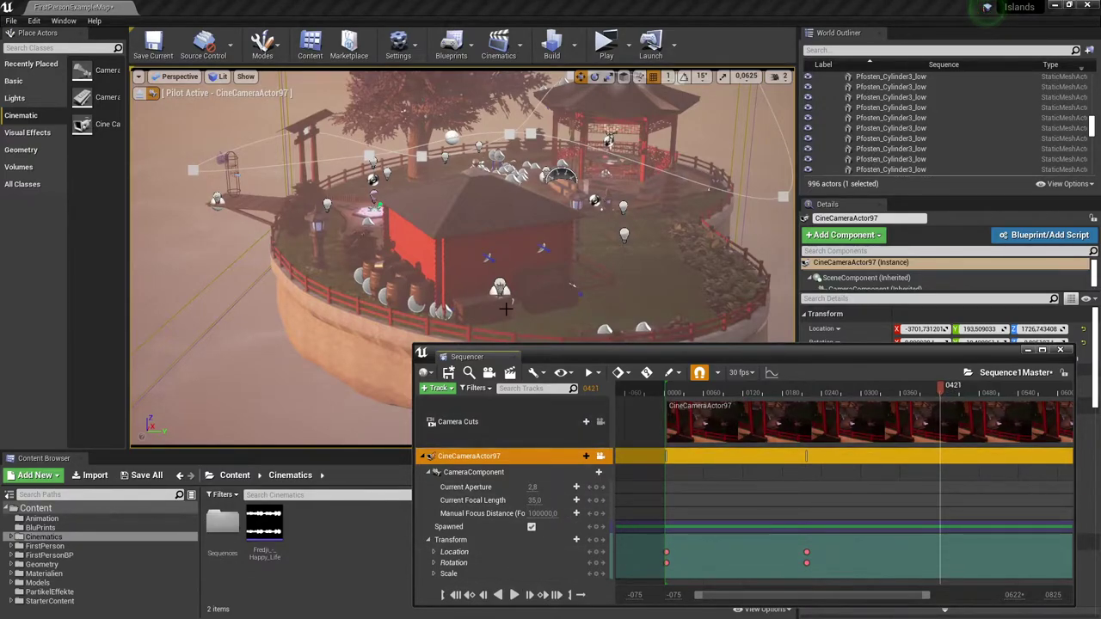
{"action": "left_click_drag", "start_coordinate": [539, 268], "coordinate": [539, 268]}
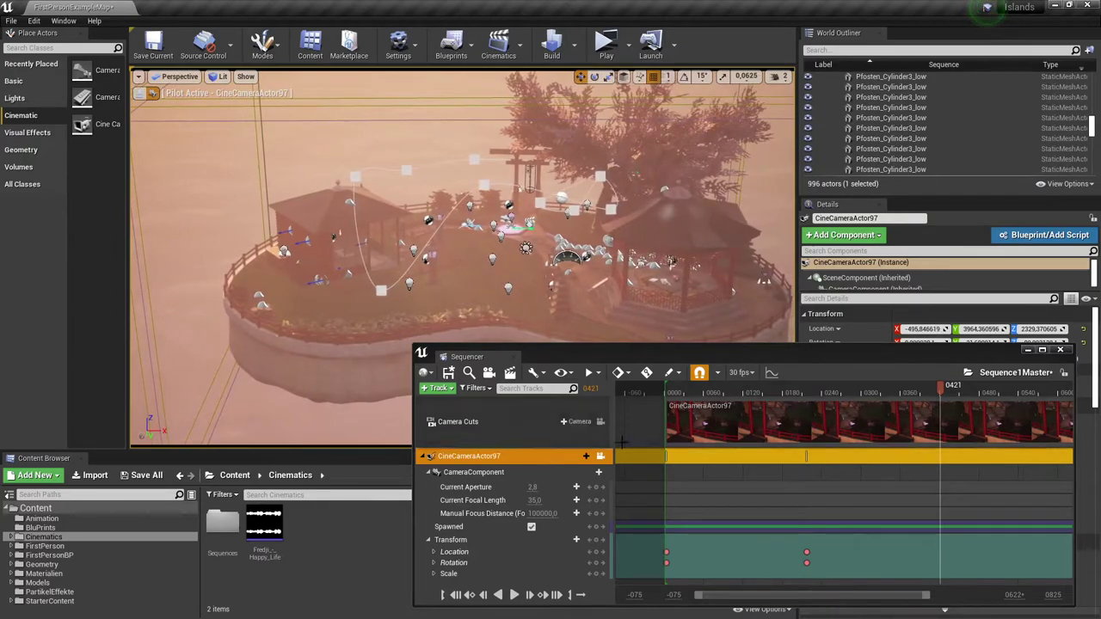
{"action": "left_click", "coordinate": [596, 562]}
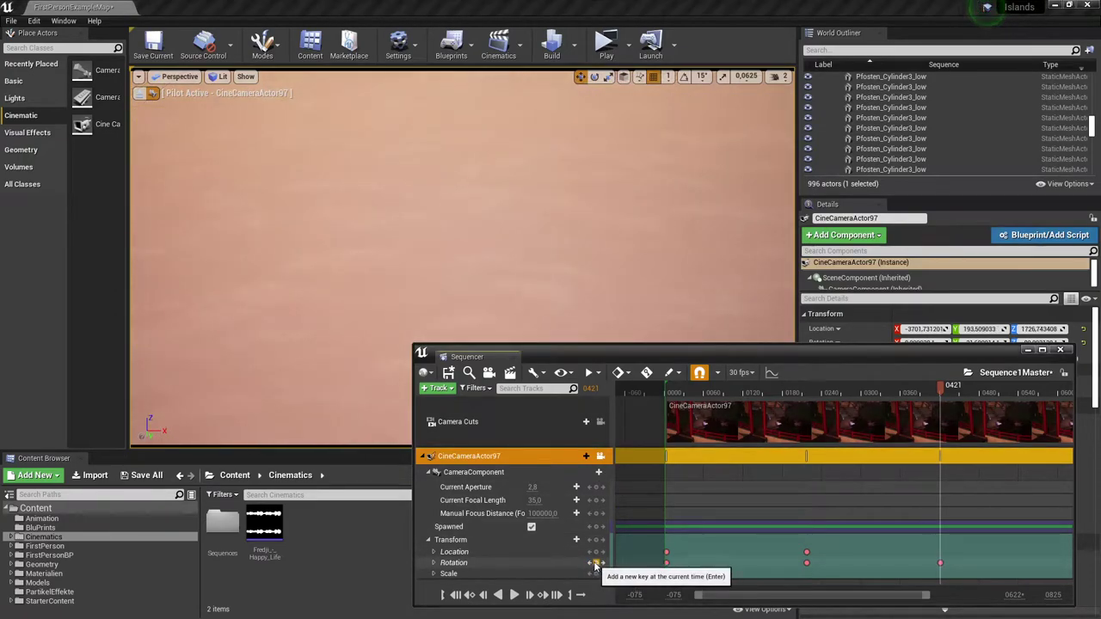
{"action": "left_click_drag", "start_coordinate": [464, 258], "coordinate": [465, 258]}
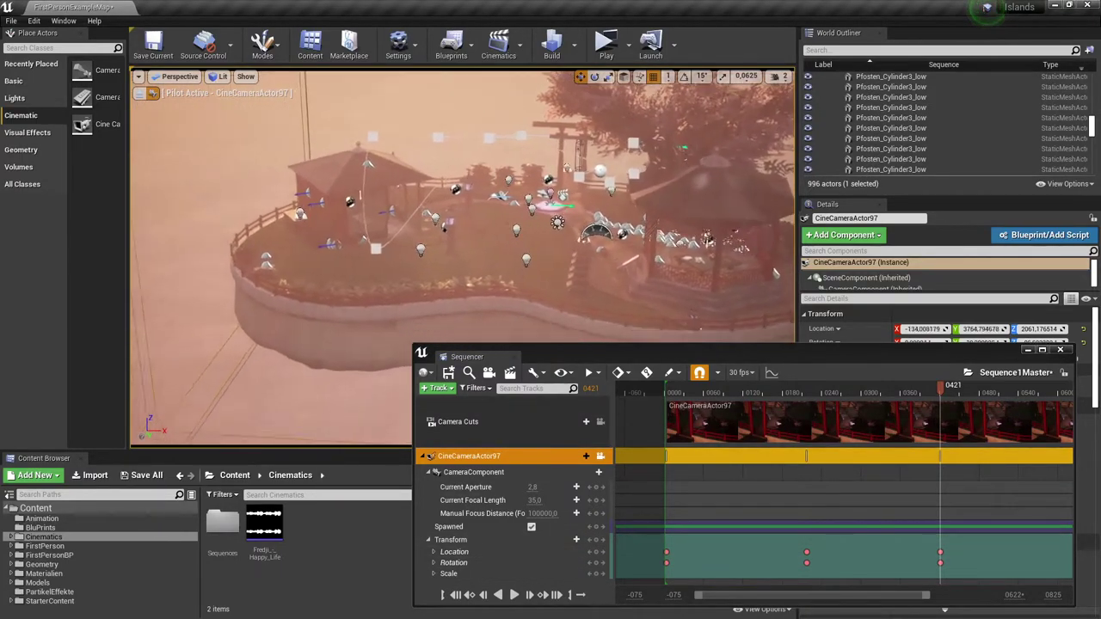
- Key Location and Rotation at frame 0600, circle the camera around the island, and widen the timeline range
{"action": "left_click_drag", "start_coordinate": [940, 389], "coordinate": [1060, 389]}
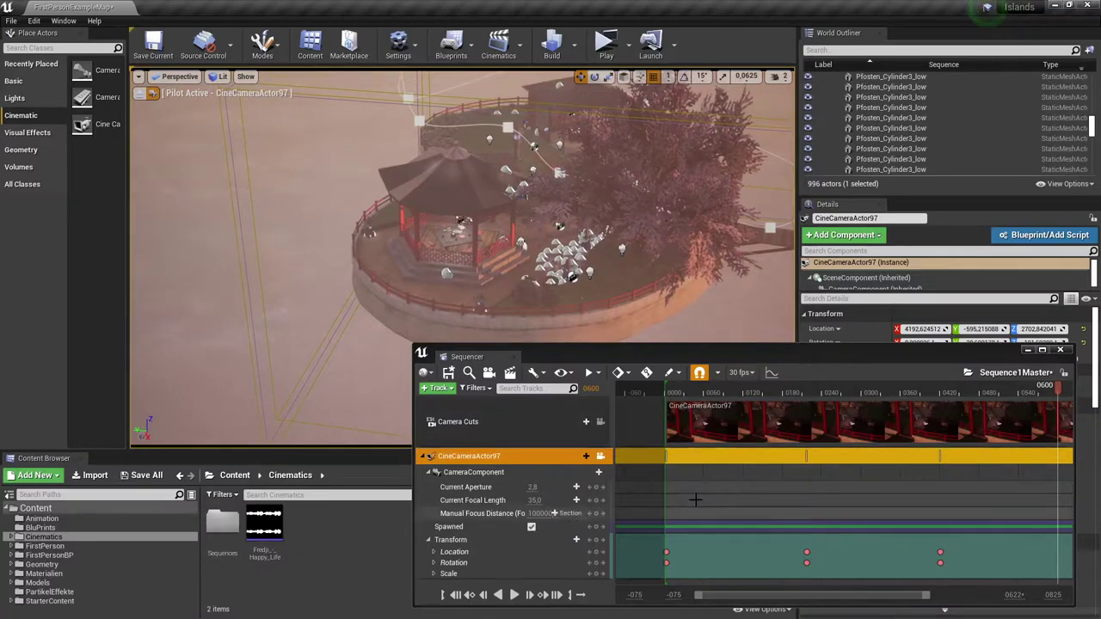
{"action": "left_click", "coordinate": [601, 553]}
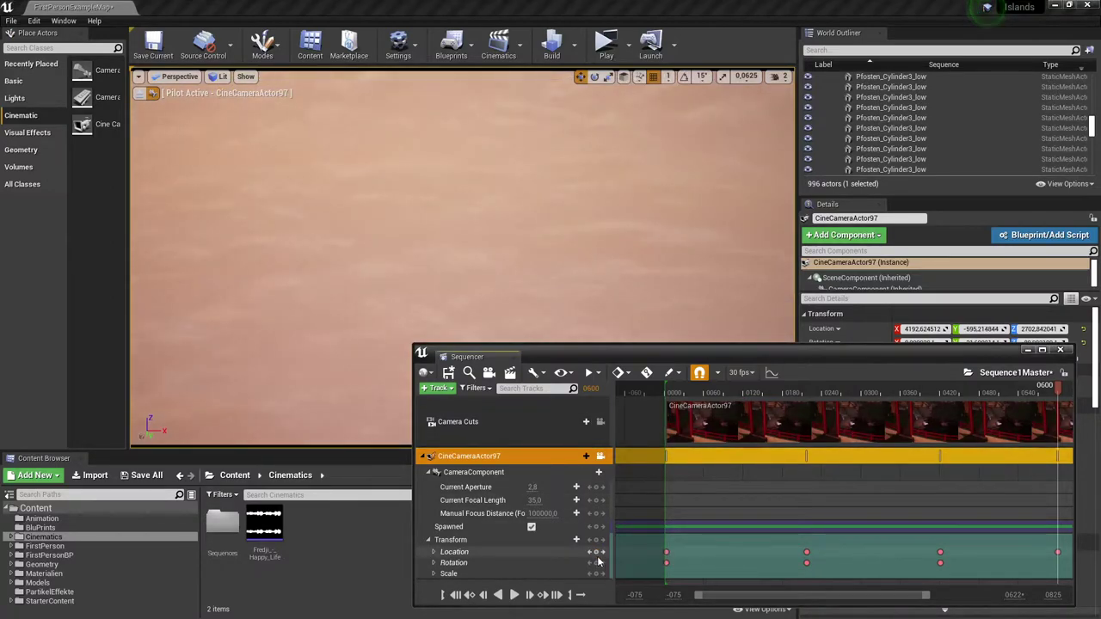
{"action": "left_click", "coordinate": [597, 564]}
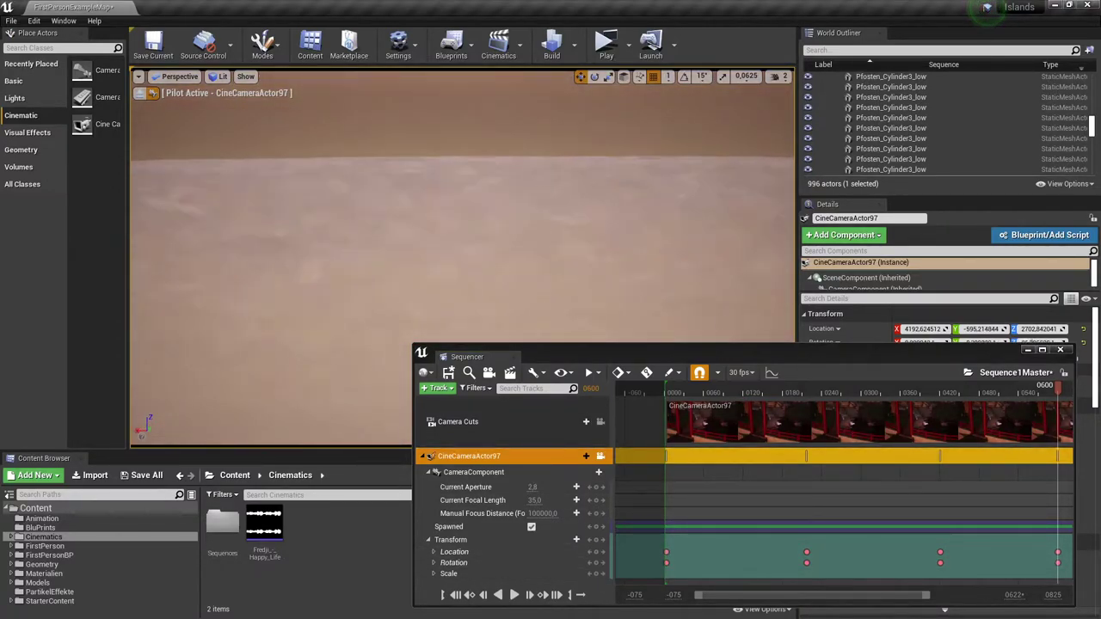
{"action": "scroll", "coordinate": [463, 258], "scroll_direction": "down", "scroll_amount": 10}
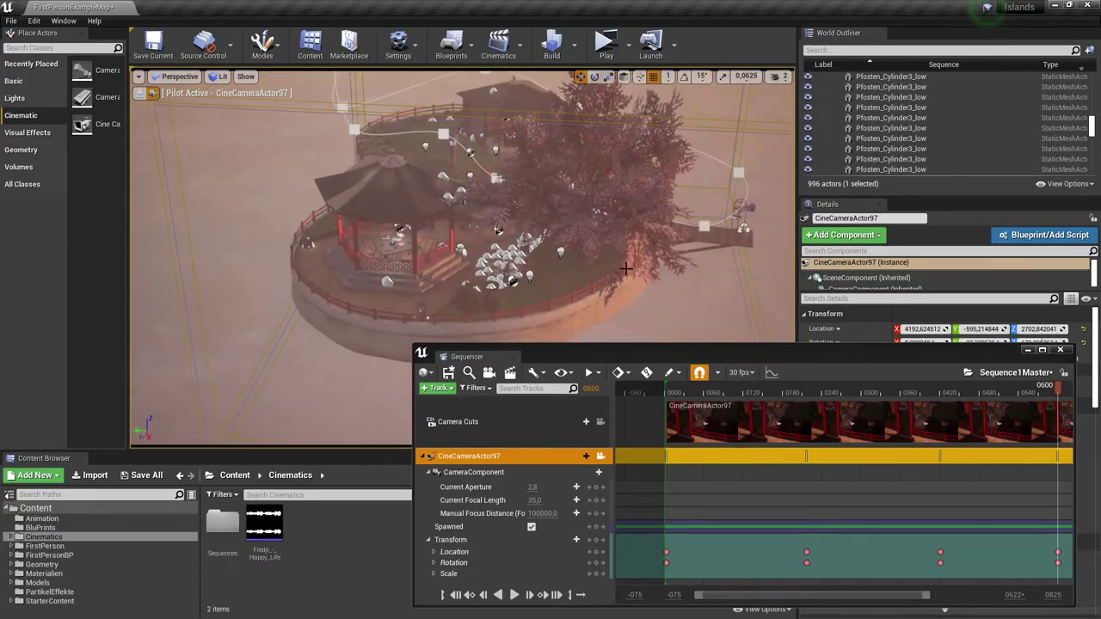
{"action": "left_click", "coordinate": [595, 564]}
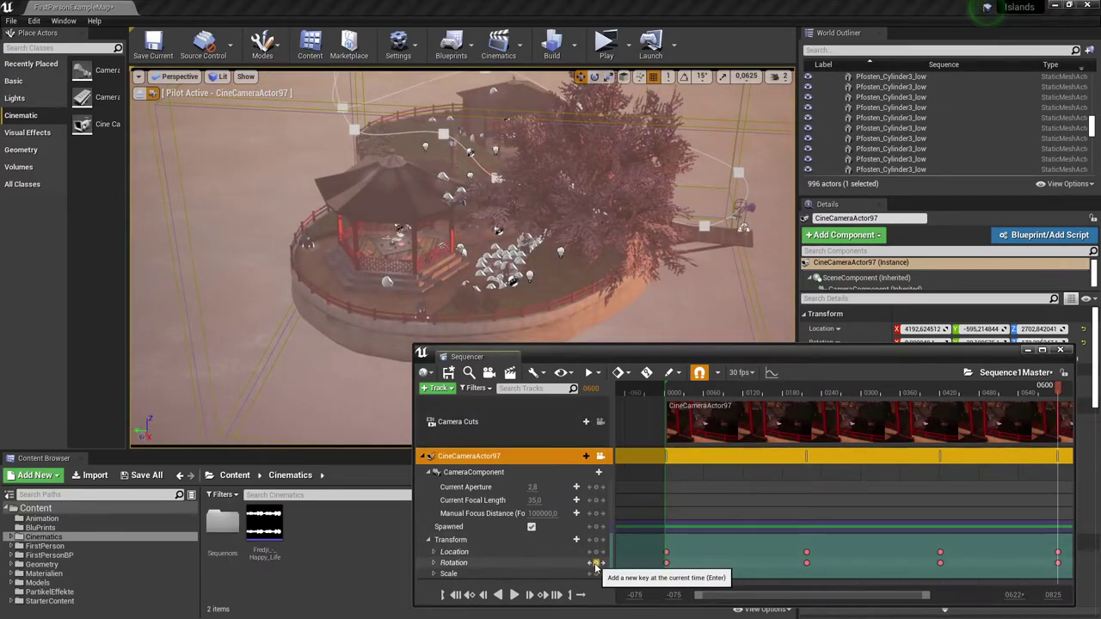
{"action": "left_click_drag", "start_coordinate": [630, 293], "coordinate": [602, 284]}
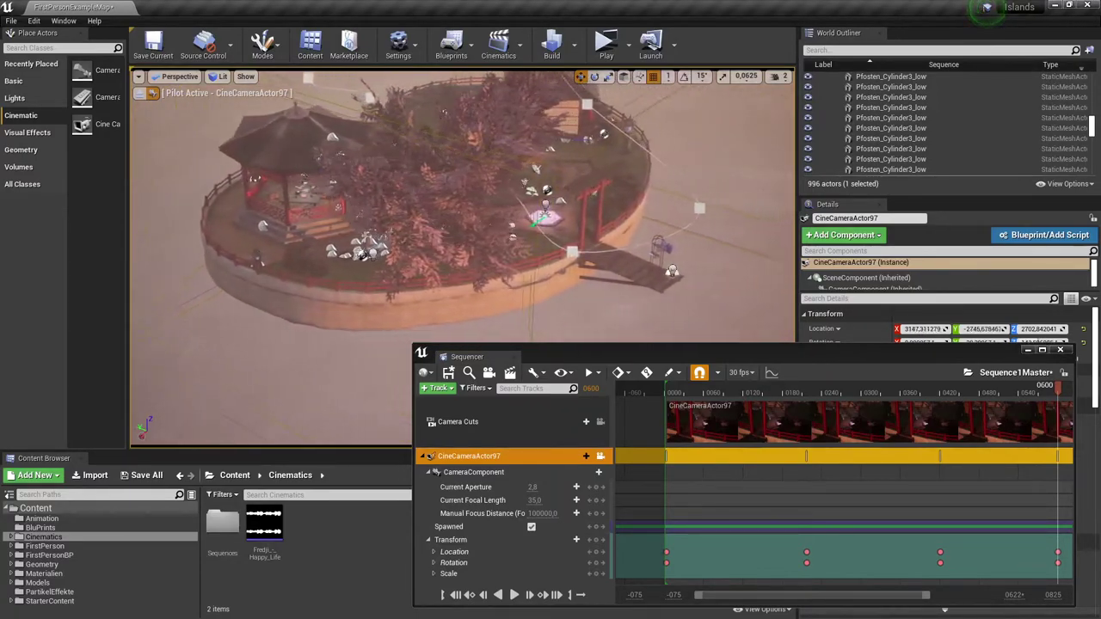
{"action": "mouse_move", "coordinate": [602, 284]}
{"action": "left_mouse_down"}
{"action": "mouse_move", "coordinate": [137, 195]}
{"action": "mouse_move", "coordinate": [181, 206]}
{"action": "left_mouse_up"}
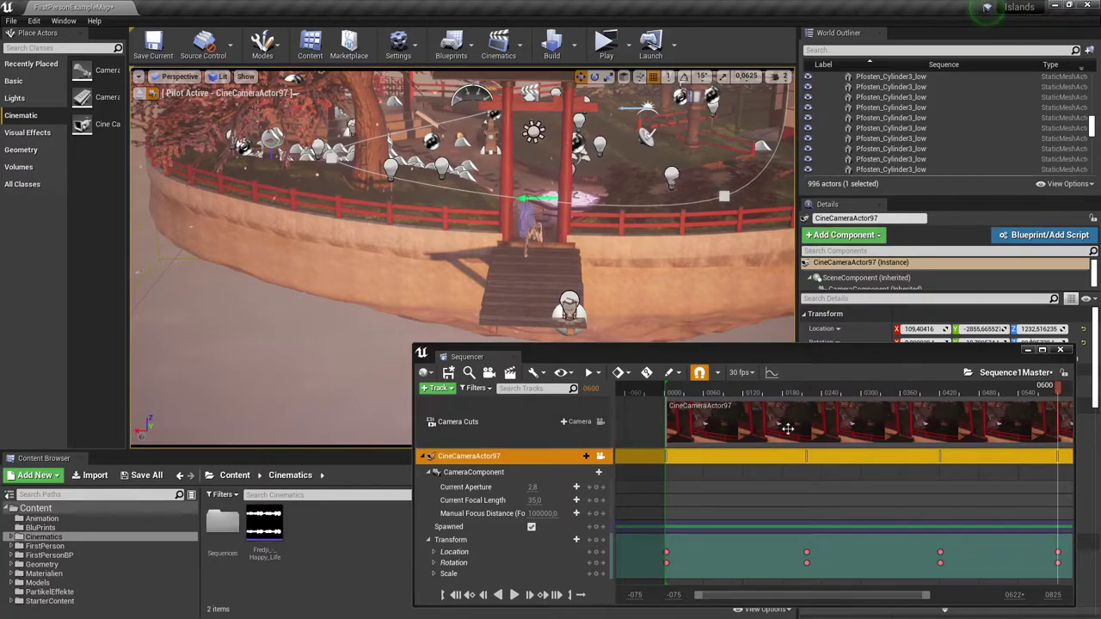
{"action": "left_click_drag", "start_coordinate": [926, 595], "coordinate": [989, 594]}
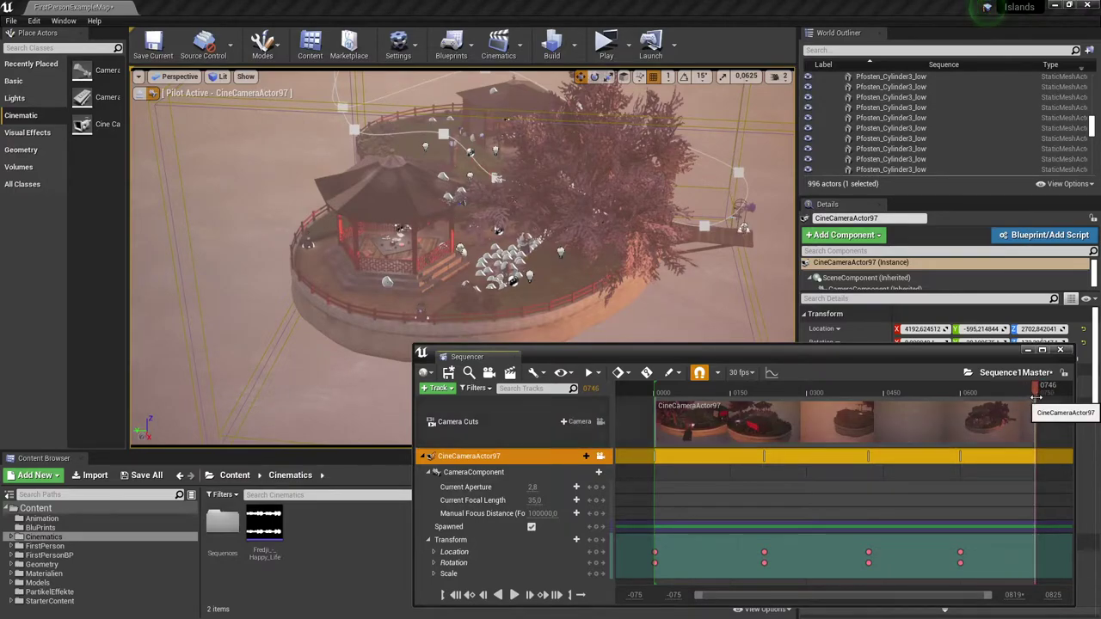
- Key the camera's location near the torii gate at frame 0746, then return to the sequence start
{"action": "mouse_move", "coordinate": [677, 233]}
{"action": "left_mouse_down"}
{"action": "mouse_move", "coordinate": [653, 198]}
{"action": "mouse_move", "coordinate": [623, 215]}
{"action": "mouse_move", "coordinate": [684, 331]}
{"action": "left_mouse_up"}
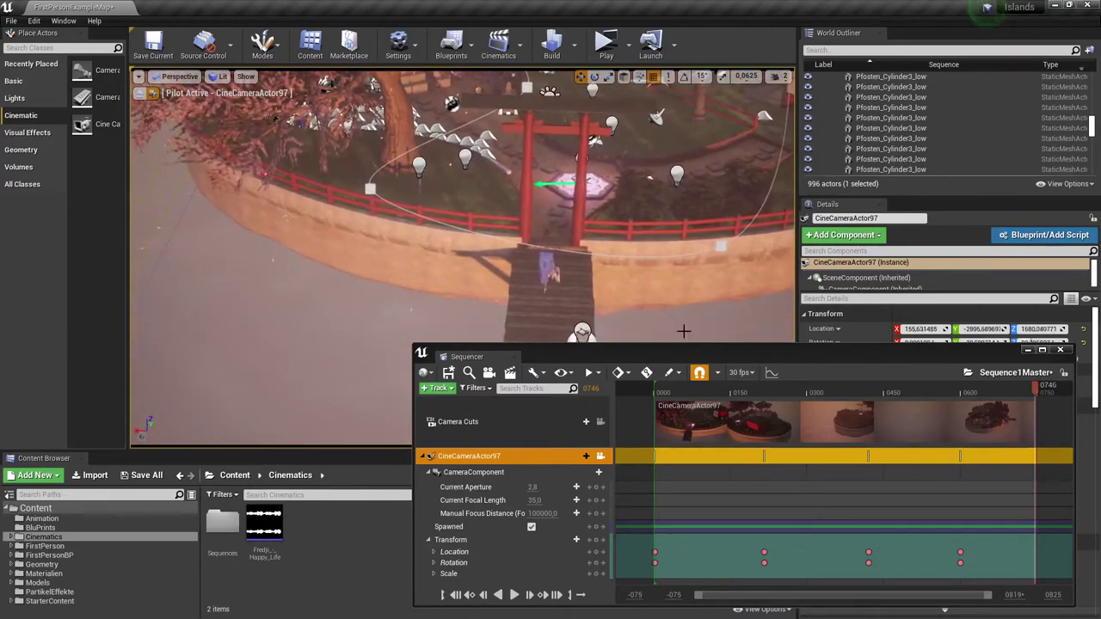
{"action": "left_click", "coordinate": [597, 553]}
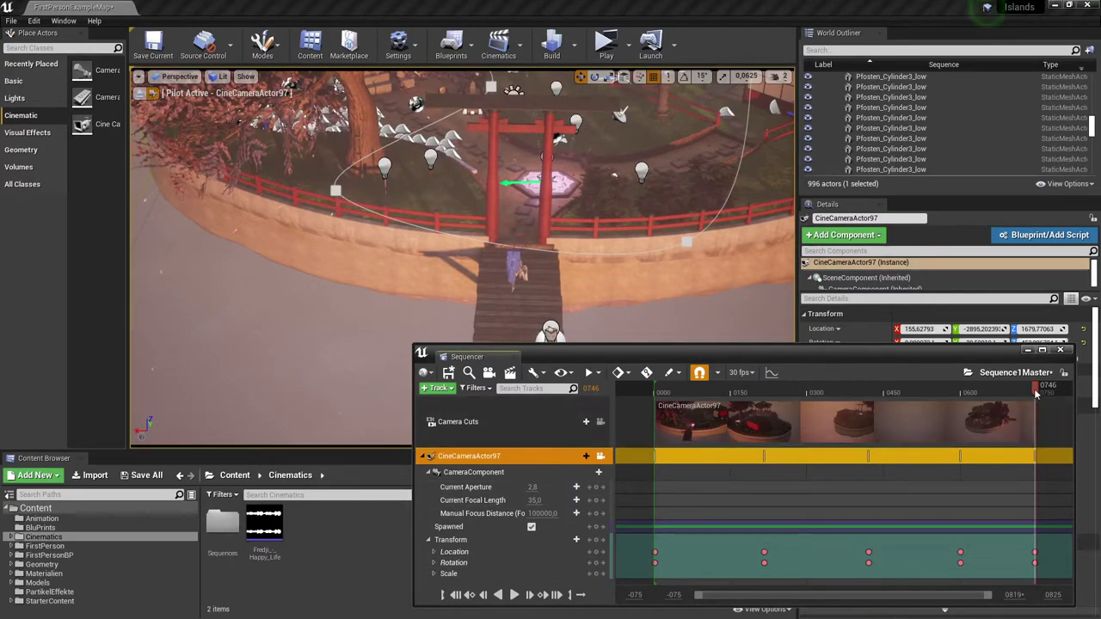
{"action": "left_click", "coordinate": [763, 392]}
{"action": "left_click", "coordinate": [656, 392]}
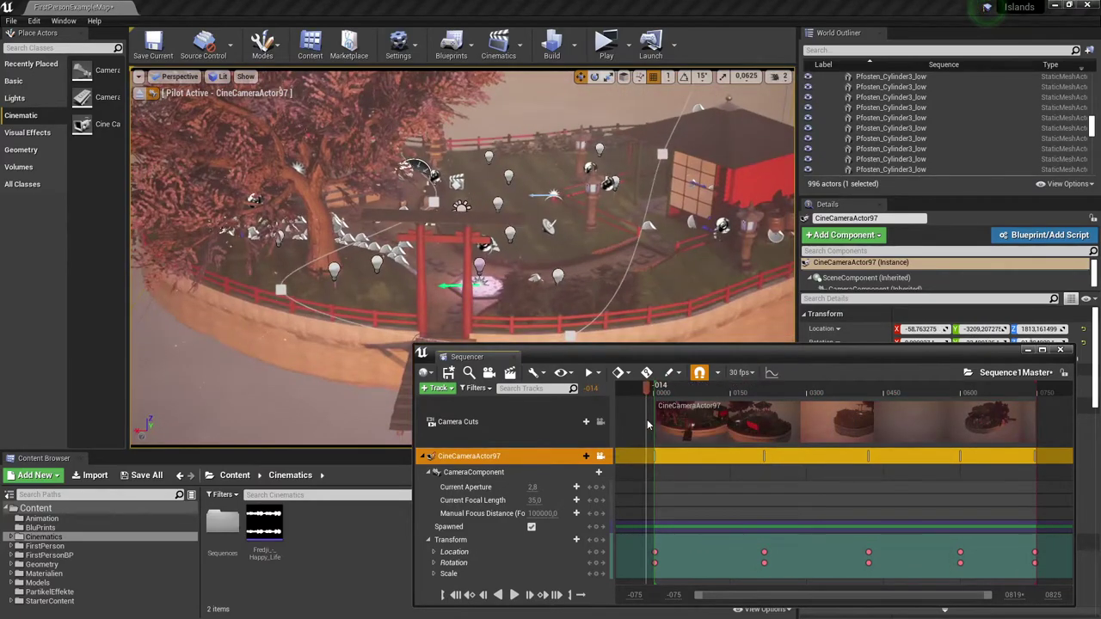
- Play back the camera animation, then scrub back to frame 0483 and clear the selection
{"action": "left_click", "coordinate": [513, 596]}
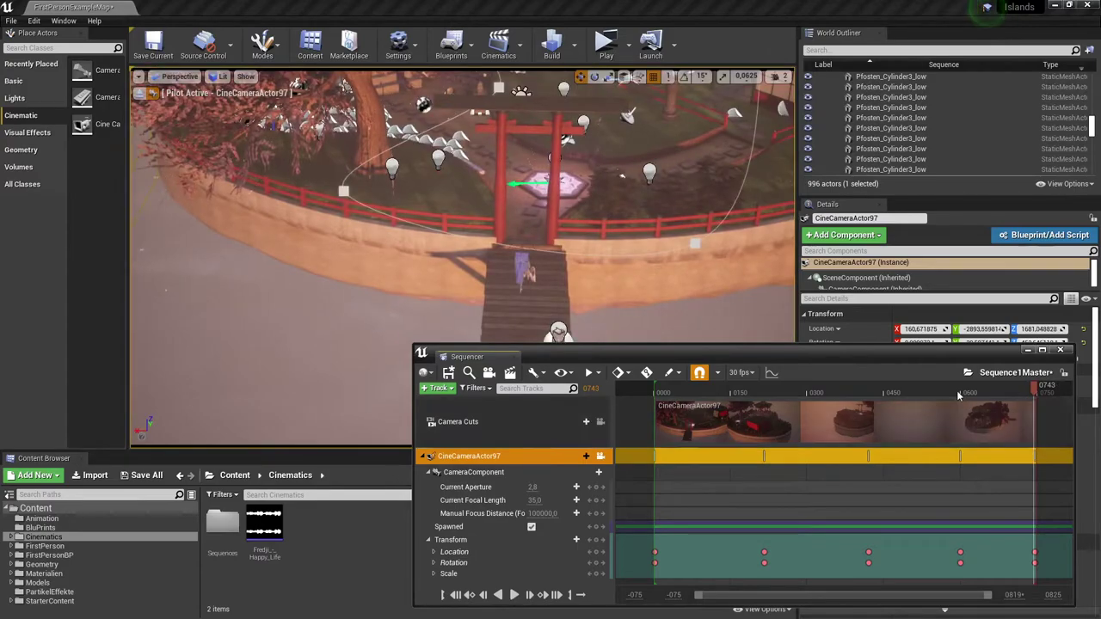
{"action": "mouse_move", "coordinate": [957, 391]}
{"action": "left_mouse_down"}
{"action": "mouse_move", "coordinate": [901, 391]}
{"action": "mouse_move", "coordinate": [882, 427]}
{"action": "left_mouse_up"}
{"action": "scroll", "coordinate": [809, 502], "scroll_direction": "down", "scroll_amount": 1}
{"action": "left_click", "coordinate": [934, 495]}
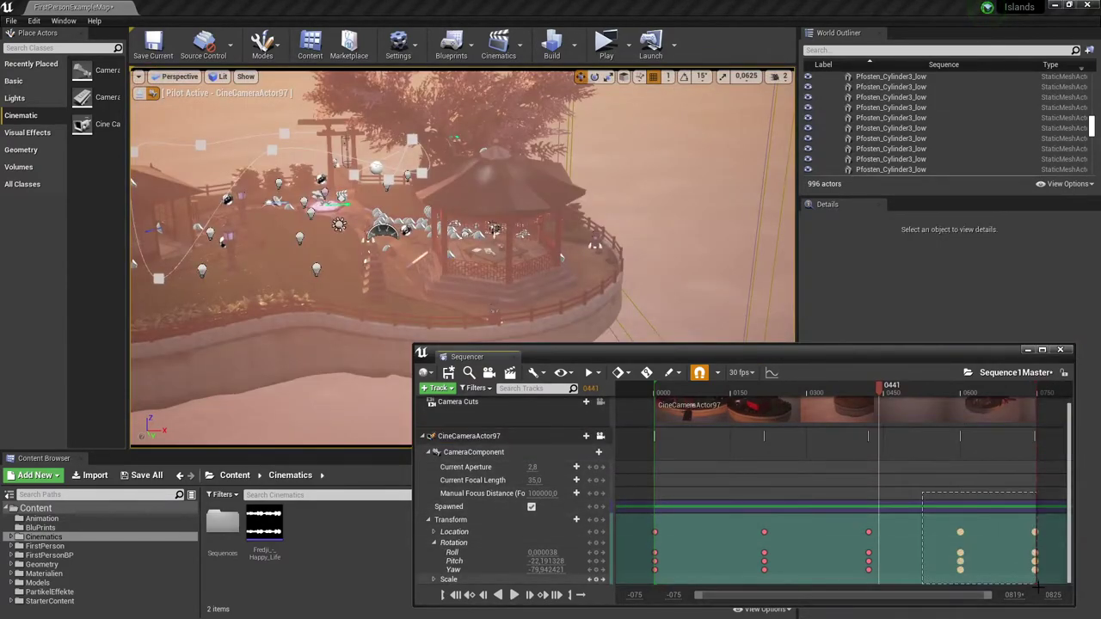
- Delete the final two camera keyframes and turn the piloted camera toward the gazebo and house
{"action": "left_click_drag", "start_coordinate": [1039, 585], "coordinate": [1064, 594]}
{"action": "key", "text": "Delete"}
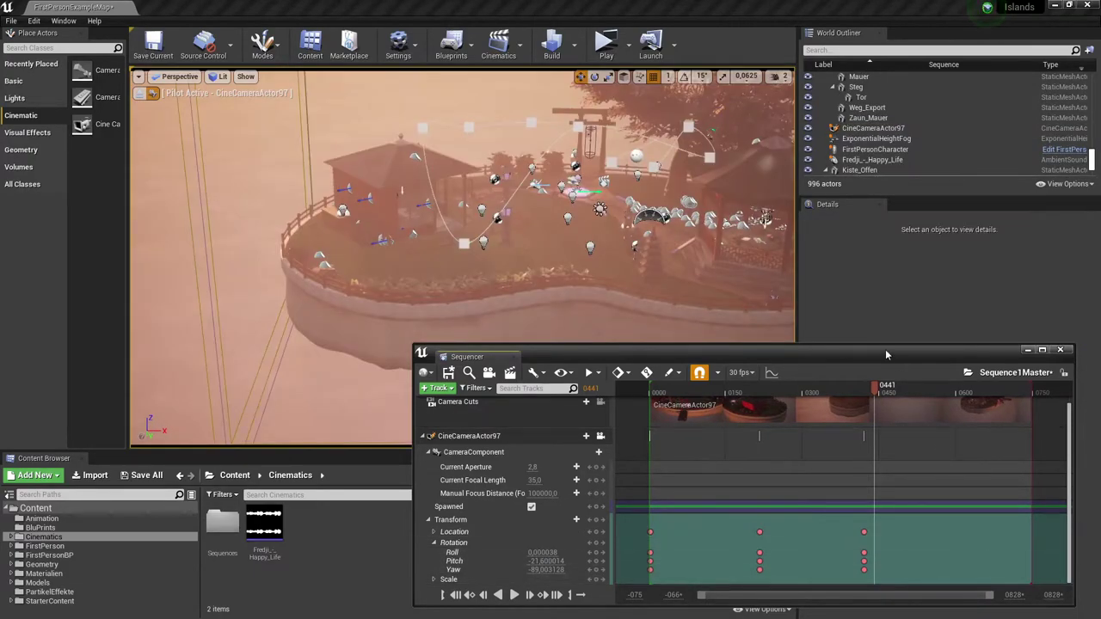
{"action": "left_click_drag", "start_coordinate": [732, 228], "coordinate": [680, 274]}
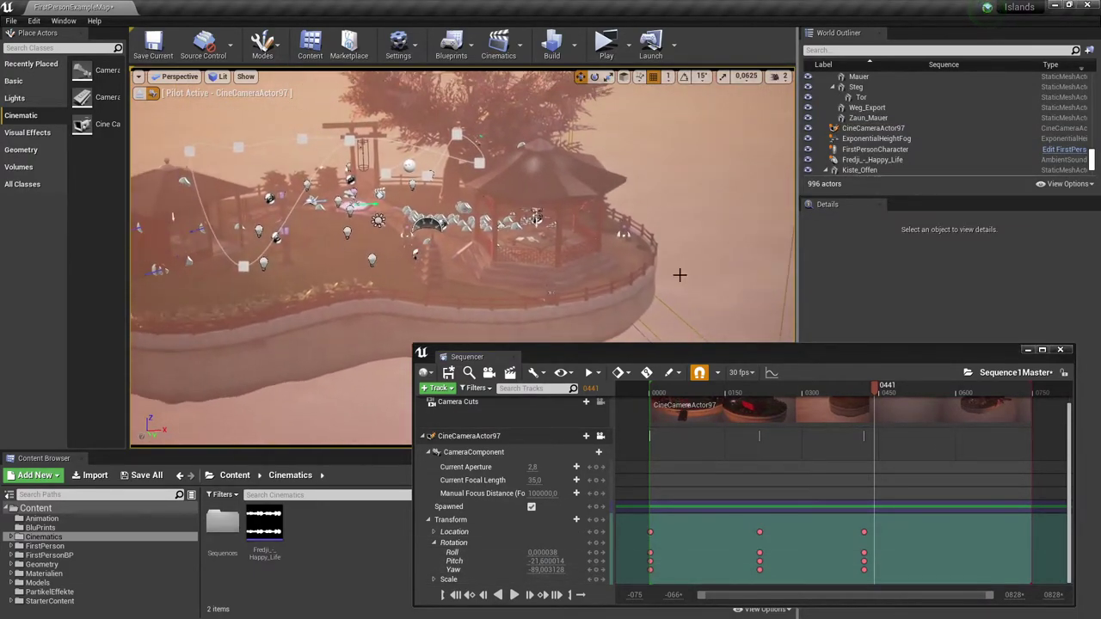
{"action": "left_click_drag", "start_coordinate": [459, 271], "coordinate": [458, 271]}
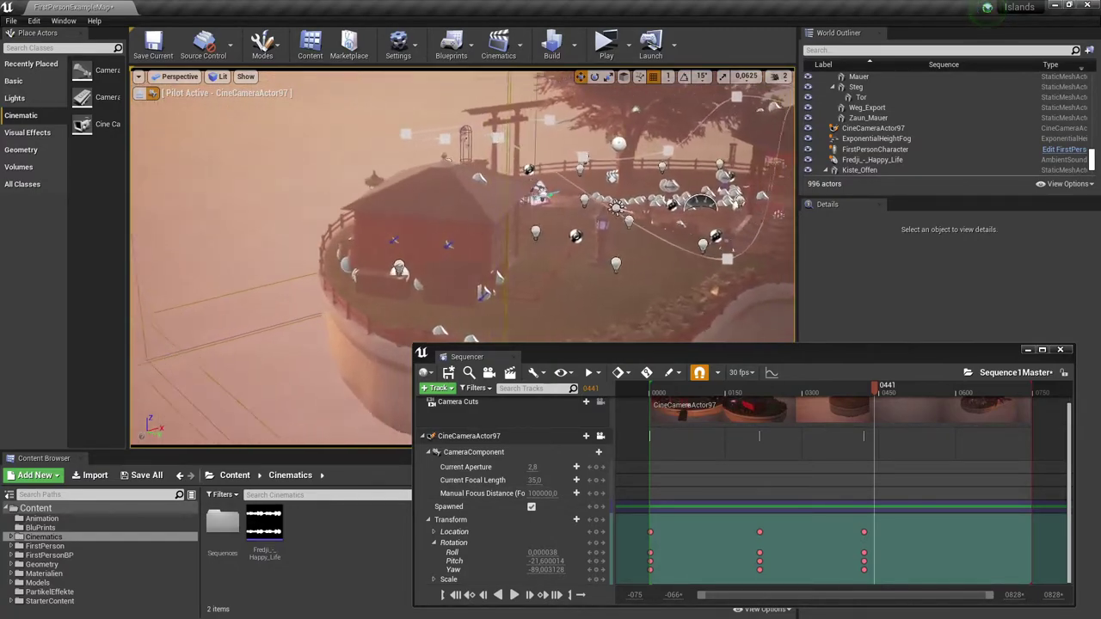
{"action": "left_click_drag", "start_coordinate": [459, 271], "coordinate": [459, 271]}
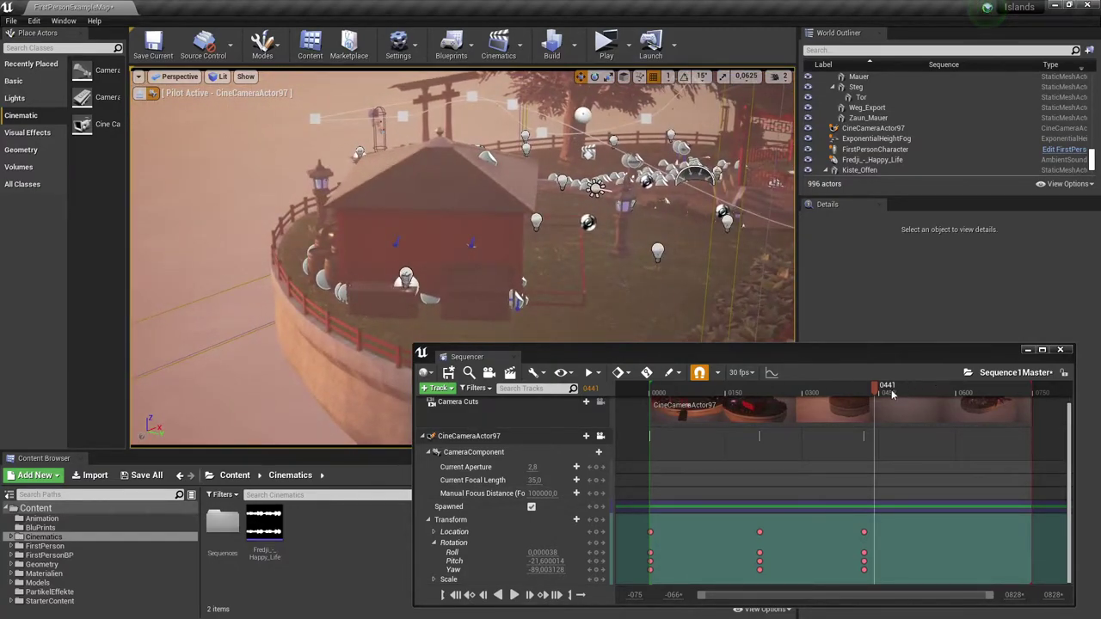
- Move the time to around frame 0577 and re-aim the camera across the gazebo island
{"action": "left_click", "coordinate": [929, 392]}
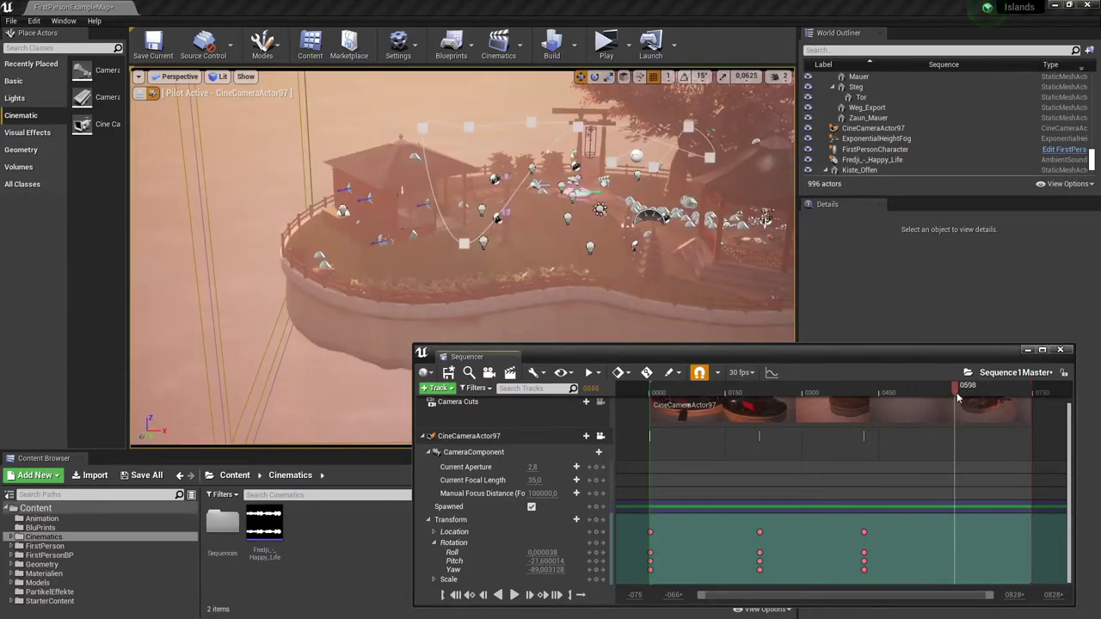
{"action": "left_click_drag", "start_coordinate": [655, 271], "coordinate": [655, 271]}
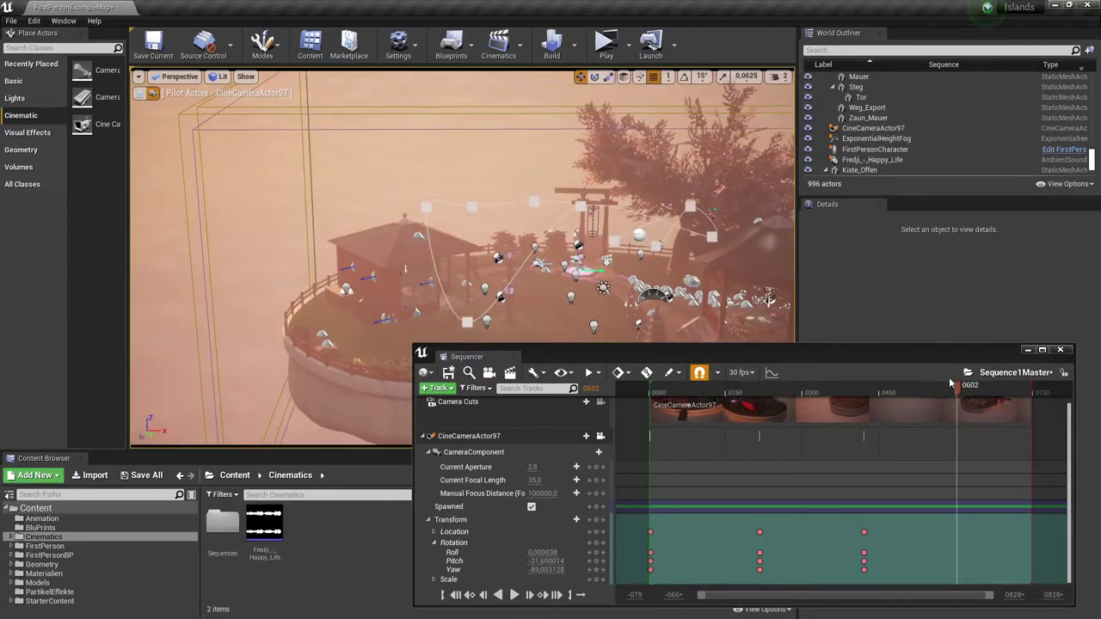
{"action": "mouse_move", "coordinate": [953, 386]}
{"action": "left_mouse_down"}
{"action": "mouse_move", "coordinate": [848, 414]}
{"action": "mouse_move", "coordinate": [917, 420]}
{"action": "left_mouse_up"}
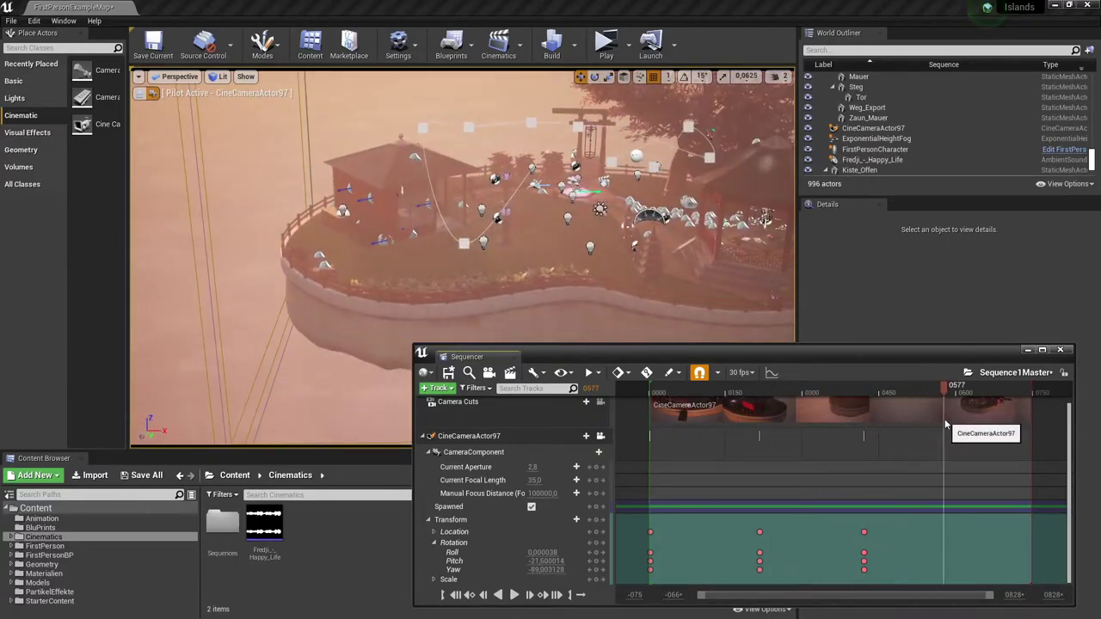
{"action": "mouse_move", "coordinate": [739, 318]}
{"action": "right_mouse_down"}
{"action": "mouse_move", "coordinate": [654, 309]}
{"action": "mouse_move", "coordinate": [602, 327]}
{"action": "mouse_move", "coordinate": [550, 309]}
{"action": "mouse_move", "coordinate": [507, 327]}
{"action": "right_mouse_up"}
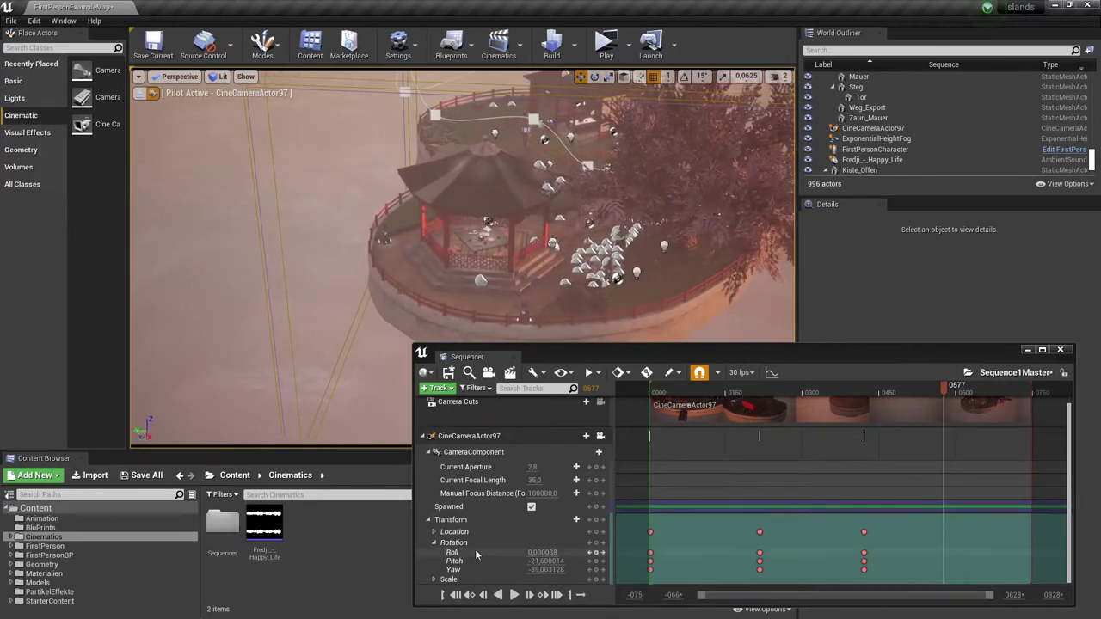
- At frame 0577, key the camera's location and rotation while it overlooks the gazebo
{"action": "left_click", "coordinate": [597, 533]}
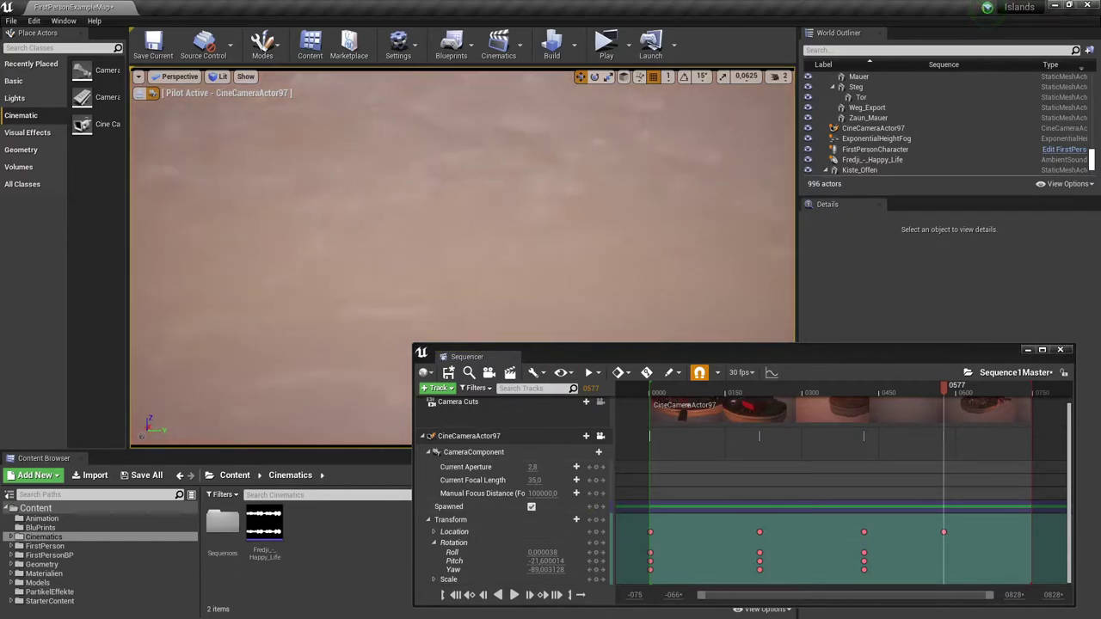
{"action": "right_click_drag", "start_coordinate": [508, 327], "coordinate": [456, 252]}
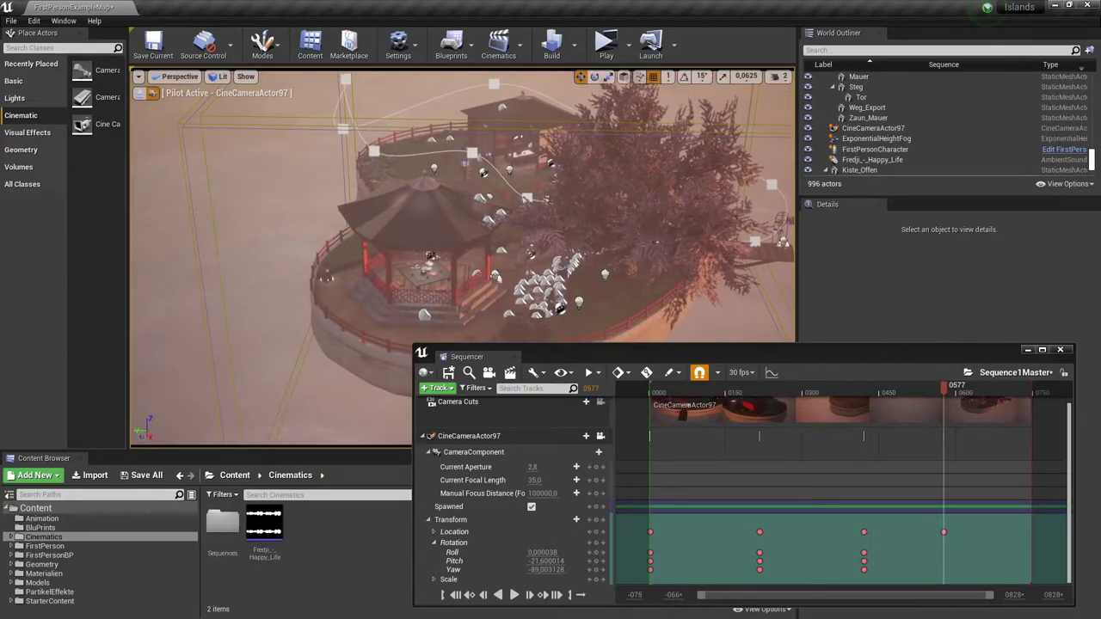
{"action": "left_click", "coordinate": [600, 544]}
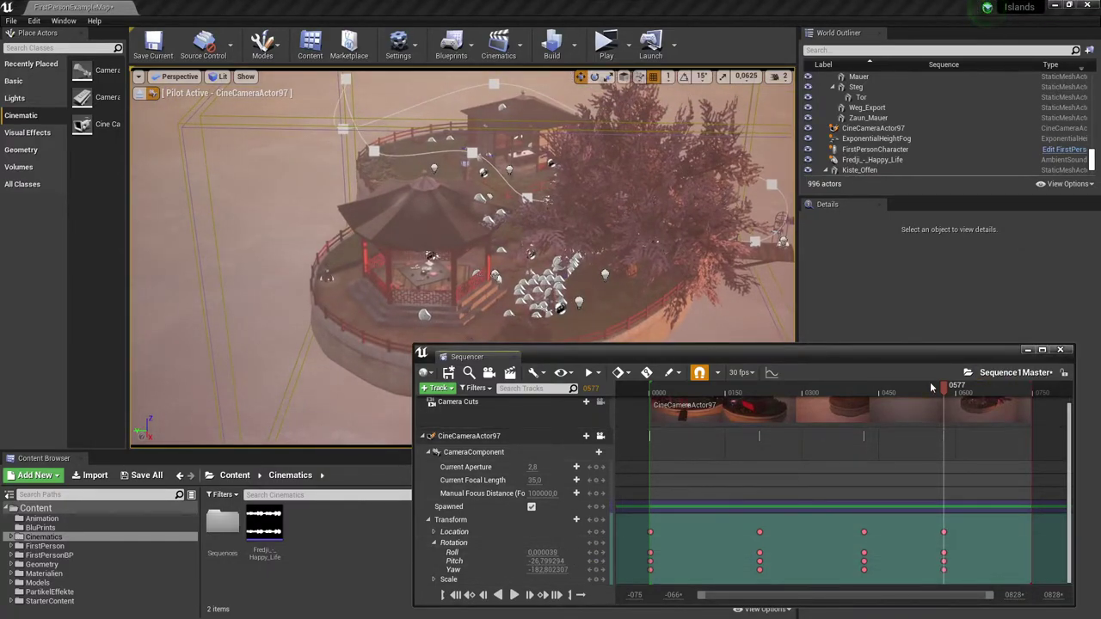
- At final frame 0749, fly the camera toward the torii gate and key location and rotation
{"action": "mouse_move", "coordinate": [941, 389]}
{"action": "left_mouse_down"}
{"action": "mouse_move", "coordinate": [927, 389]}
{"action": "mouse_move", "coordinate": [950, 415]}
{"action": "left_mouse_up"}
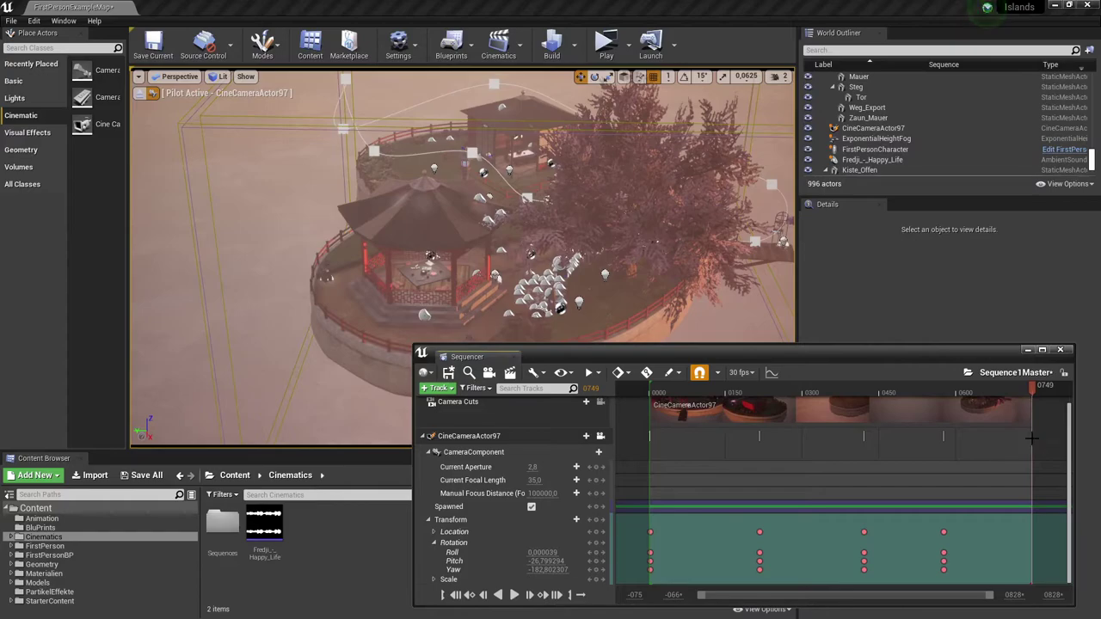
{"action": "right_click_drag", "start_coordinate": [652, 227], "coordinate": [602, 223]}
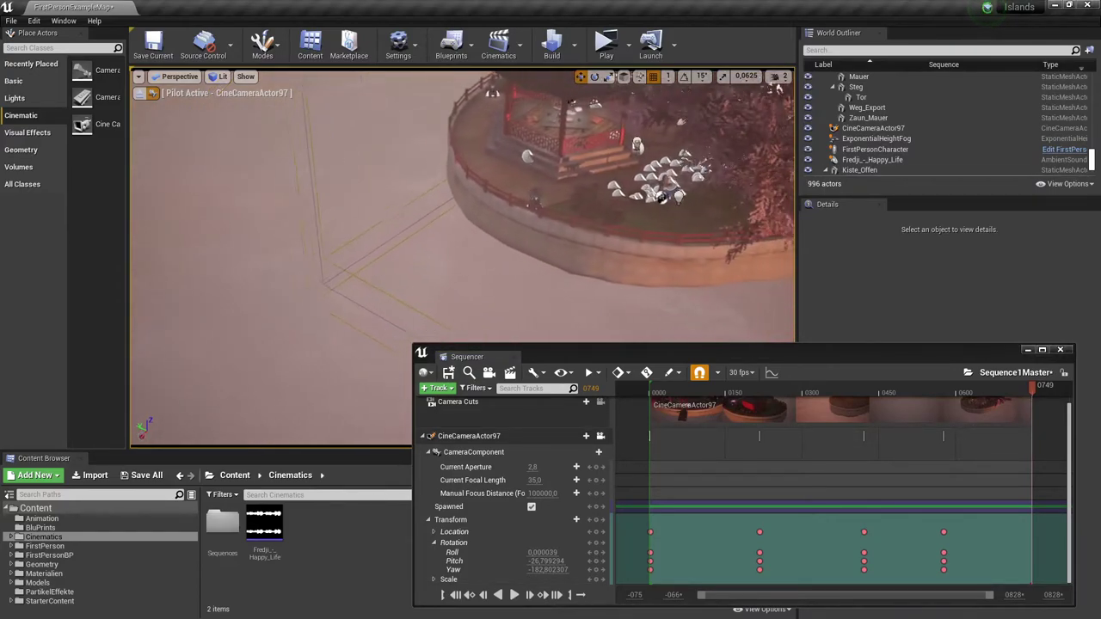
{"action": "mouse_move", "coordinate": [603, 224]}
{"action": "right_mouse_down"}
{"action": "mouse_move", "coordinate": [602, 198]}
{"action": "mouse_move", "coordinate": [619, 224]}
{"action": "mouse_move", "coordinate": [615, 216]}
{"action": "mouse_move", "coordinate": [615, 241]}
{"action": "mouse_move", "coordinate": [662, 194]}
{"action": "right_mouse_up"}
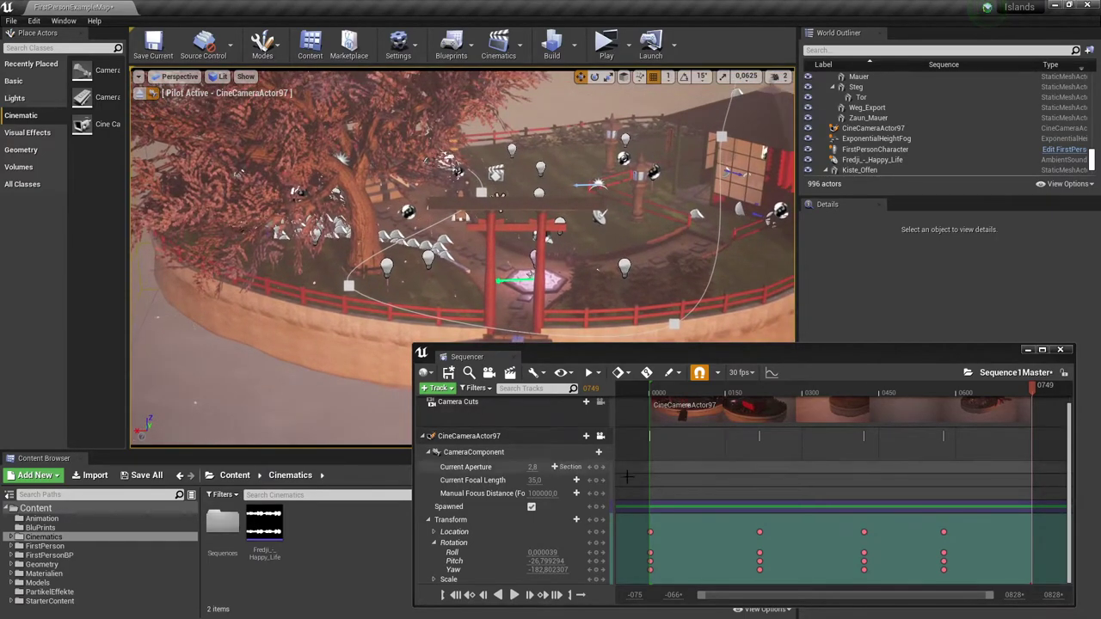
{"action": "left_click", "coordinate": [596, 532]}
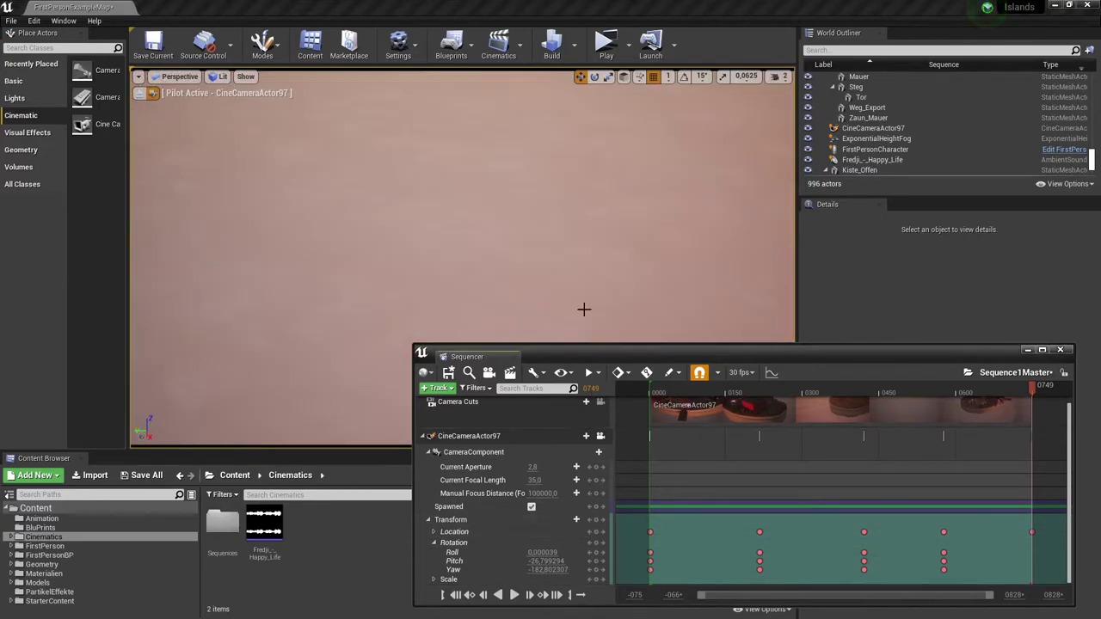
{"action": "mouse_move", "coordinate": [584, 309]}
{"action": "right_mouse_down"}
{"action": "mouse_move", "coordinate": [568, 301]}
{"action": "mouse_move", "coordinate": [567, 258]}
{"action": "mouse_move", "coordinate": [593, 274]}
{"action": "right_mouse_up"}
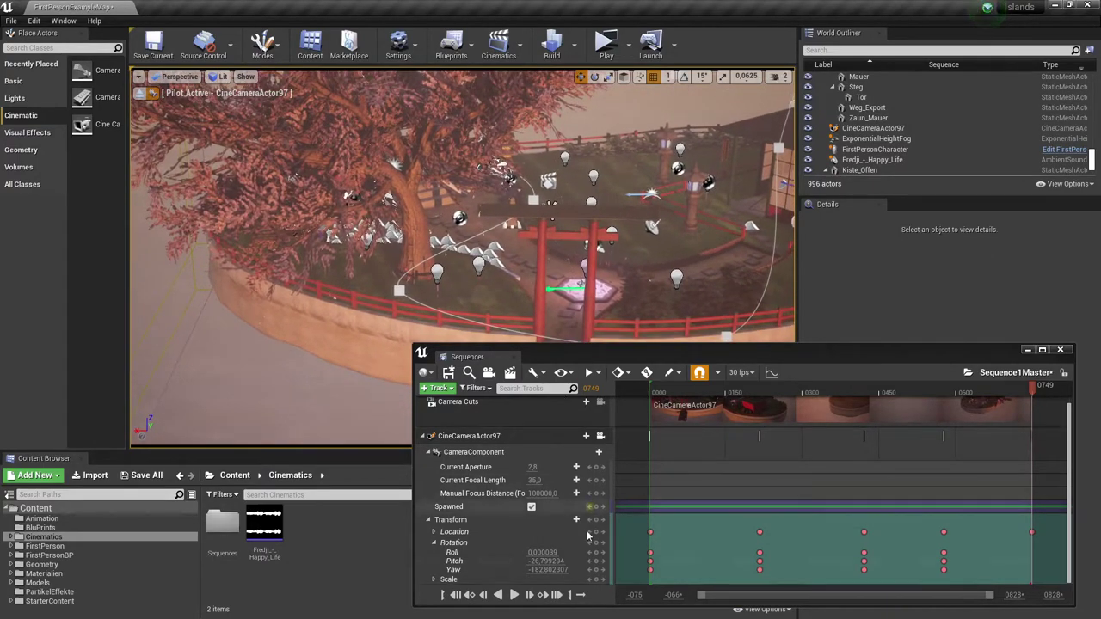
{"action": "left_click", "coordinate": [598, 544]}
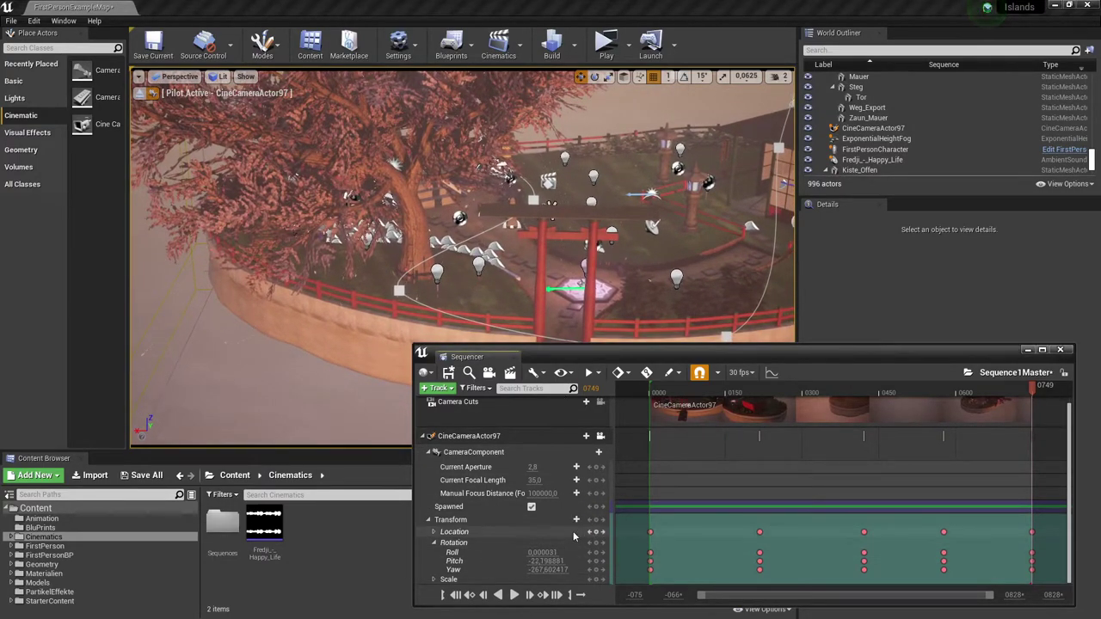
- Collapse and re-expand the camera's transform channels, then rewind the sequence to the start
{"action": "left_click", "coordinate": [434, 543]}
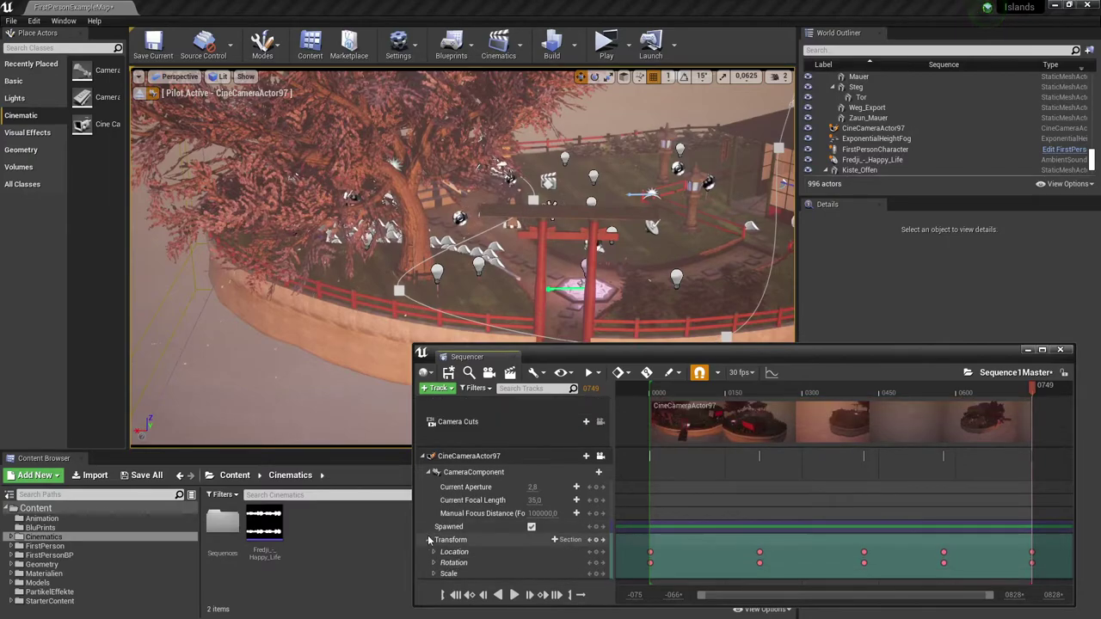
{"action": "left_click", "coordinate": [429, 540]}
{"action": "left_click", "coordinate": [428, 540]}
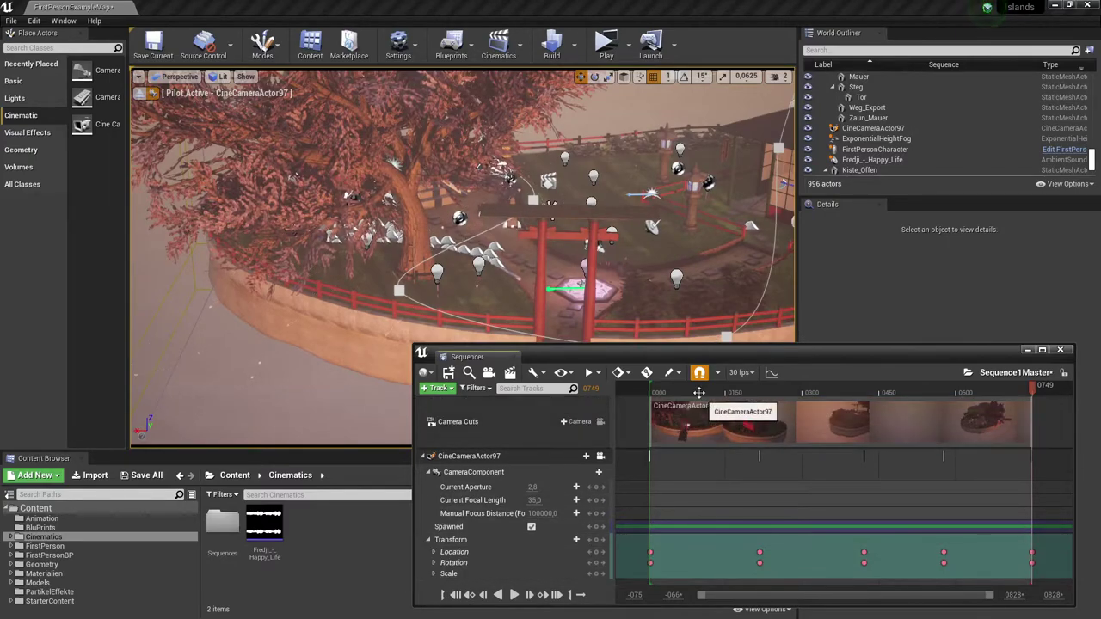
{"action": "left_click_drag", "start_coordinate": [677, 389], "coordinate": [589, 399]}
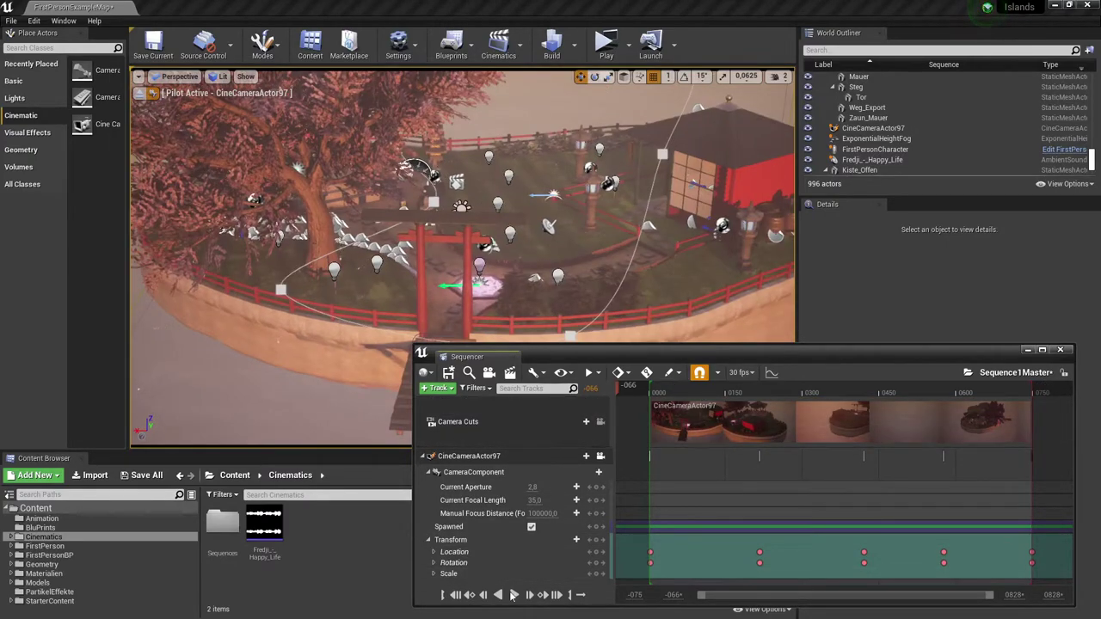
- Play the master sequence to watch CineCameraActor97 fly its path through frame 0749
{"action": "left_click", "coordinate": [513, 594]}
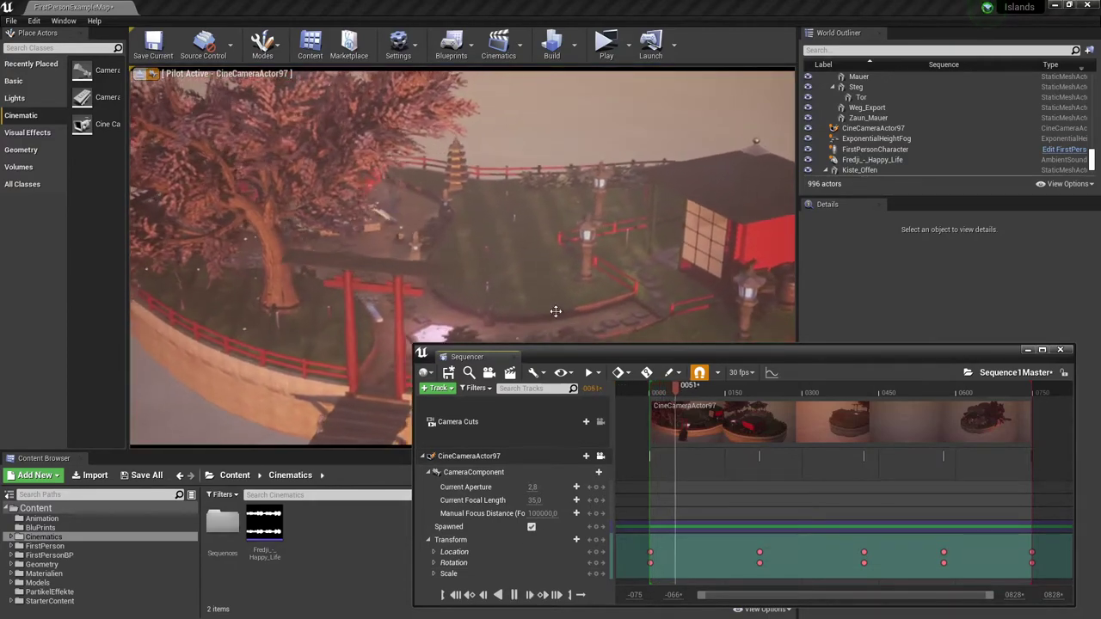
{"action": "left_click_drag", "start_coordinate": [753, 353], "coordinate": [748, 356]}
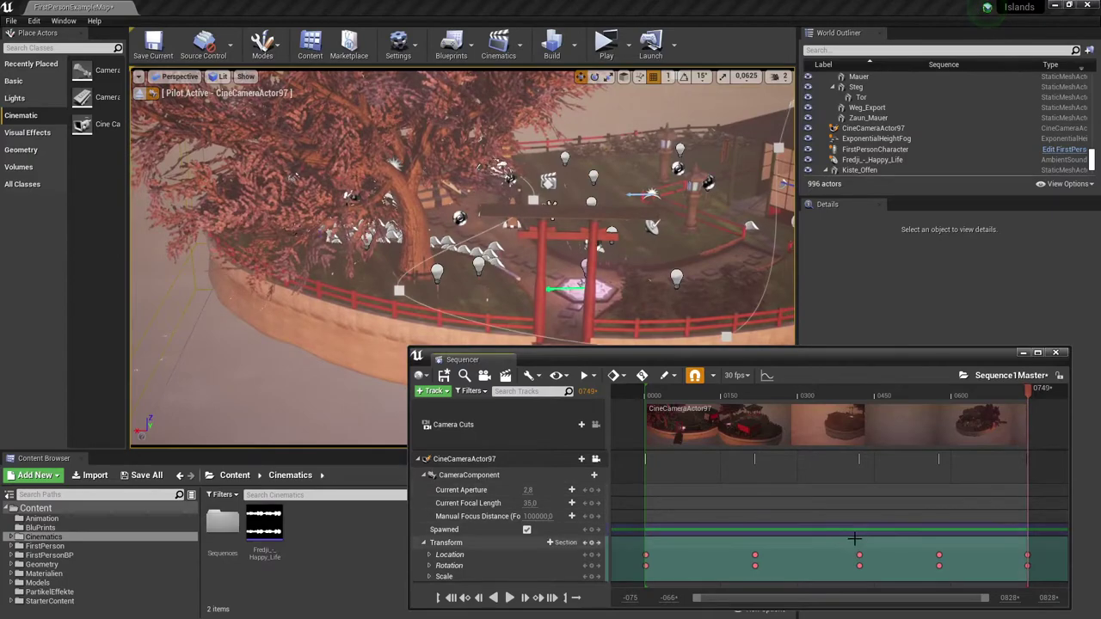
- Shift the third camera keys to about frame 0382, replay from the start, then undo the move
{"action": "left_click_drag", "start_coordinate": [847, 571], "coordinate": [854, 555]}
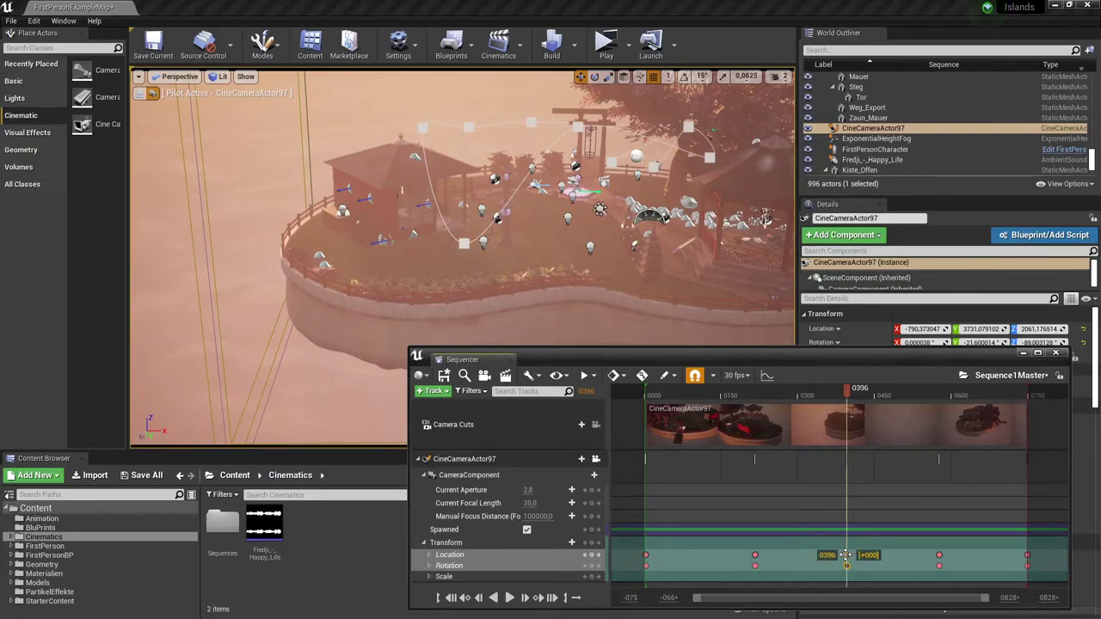
{"action": "left_click", "coordinate": [859, 529]}
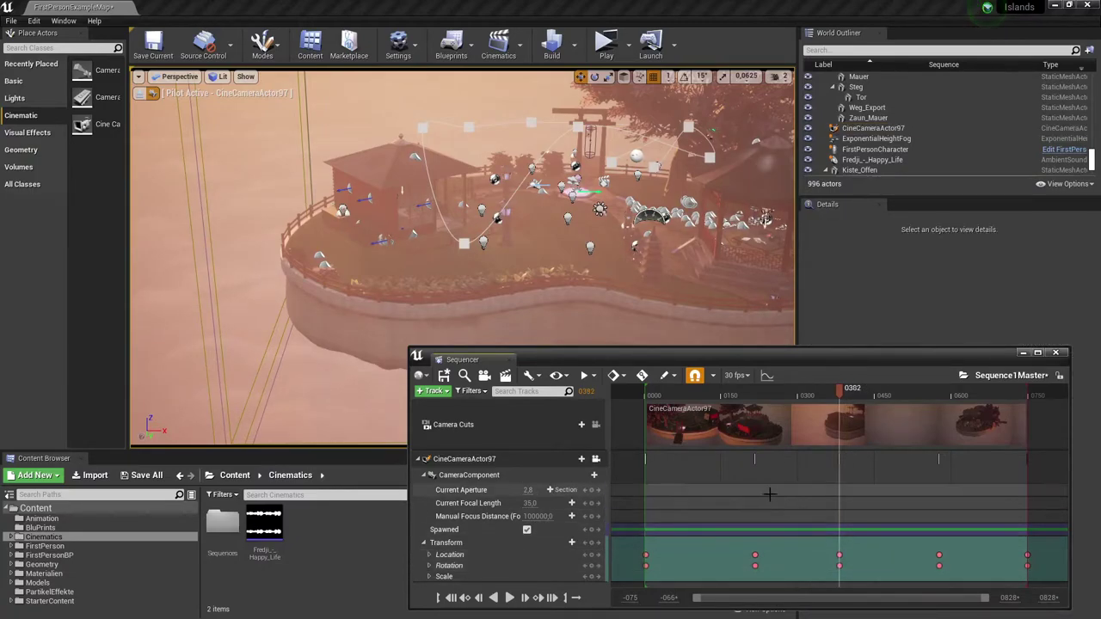
{"action": "key", "text": "Up"}
{"action": "key", "text": "space"}
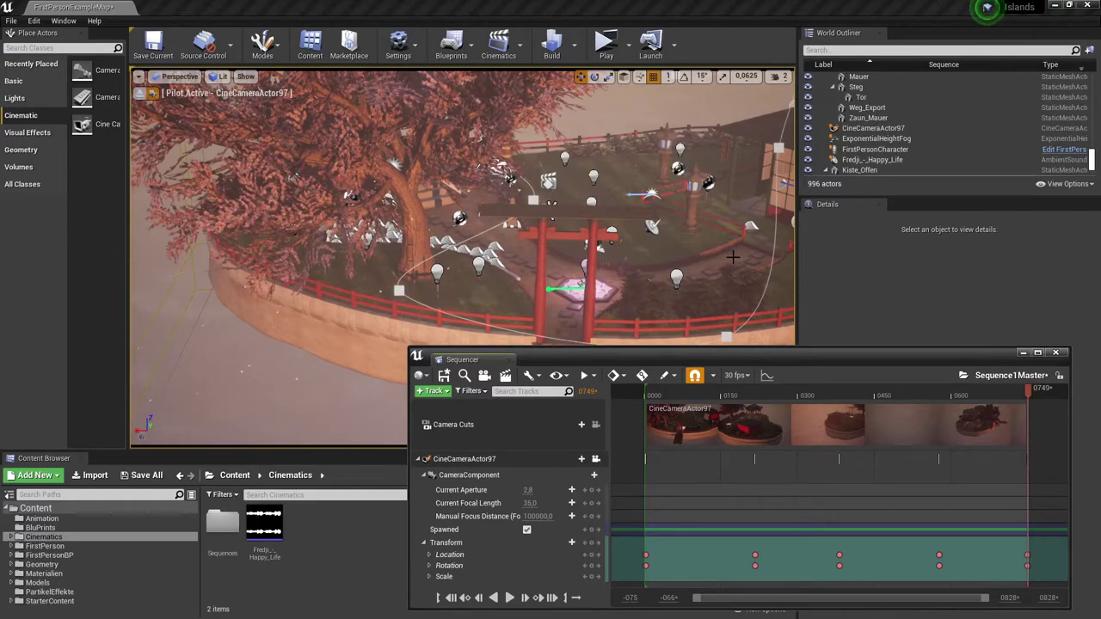
{"action": "left_click_drag", "start_coordinate": [749, 360], "coordinate": [746, 325]}
{"action": "key", "text": "ctrl+z"}
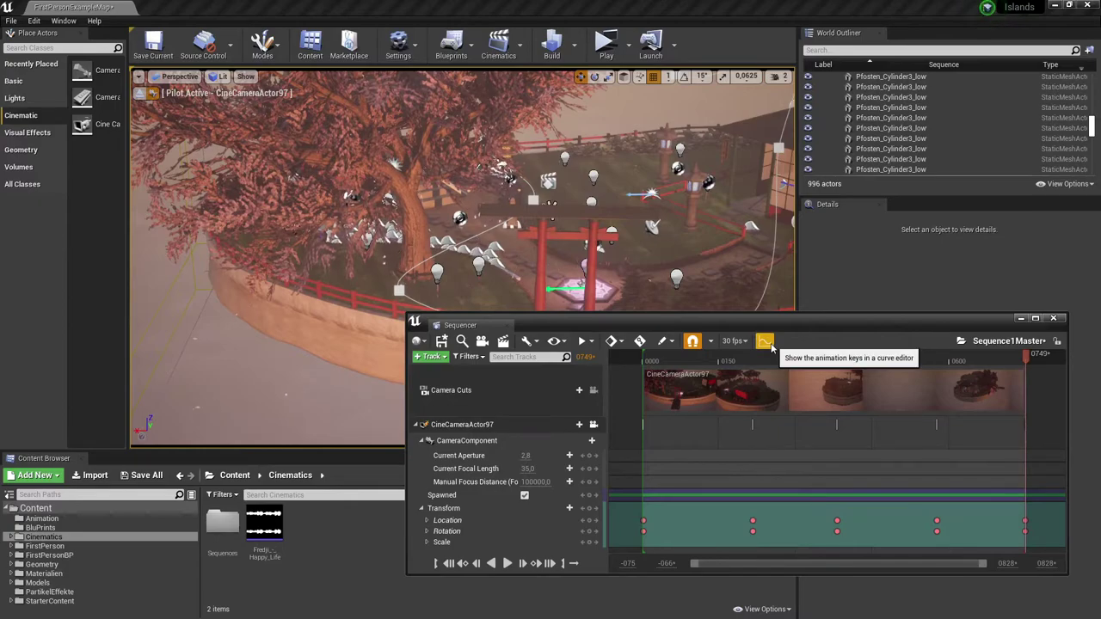
{"action": "left_click", "coordinate": [744, 343]}
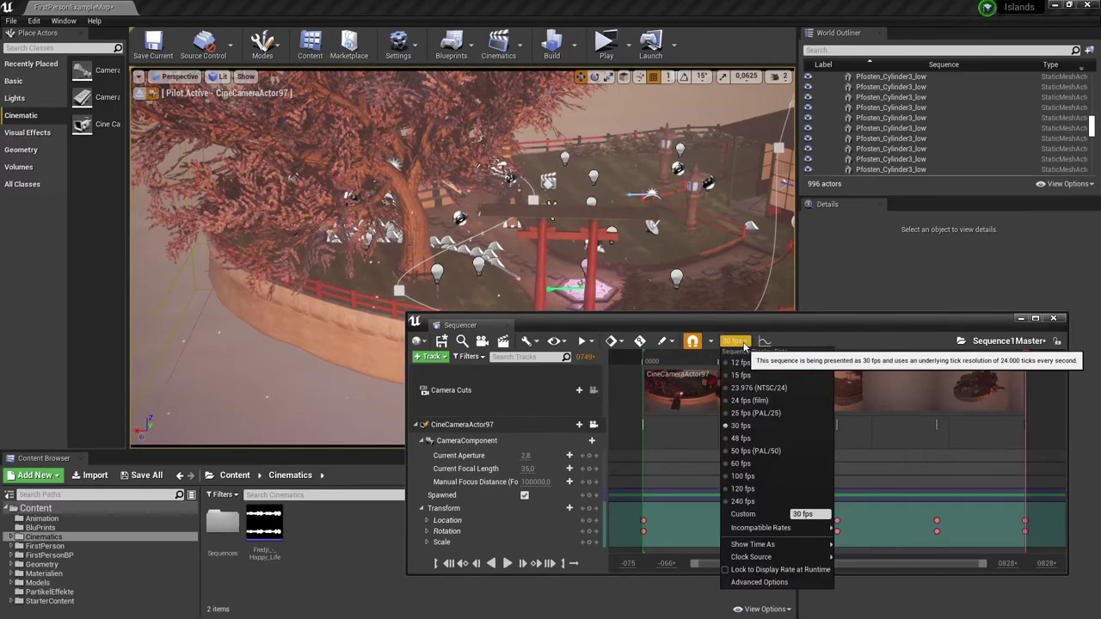
{"action": "left_click", "coordinate": [745, 344]}
{"action": "left_click", "coordinate": [764, 341]}
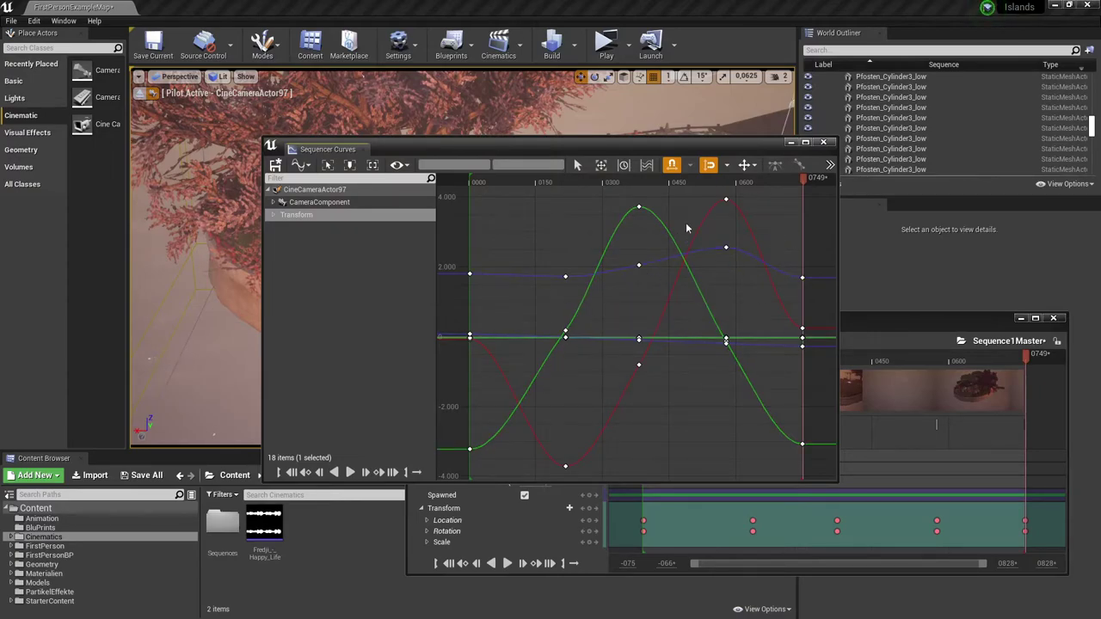
{"action": "left_click", "coordinate": [825, 142]}
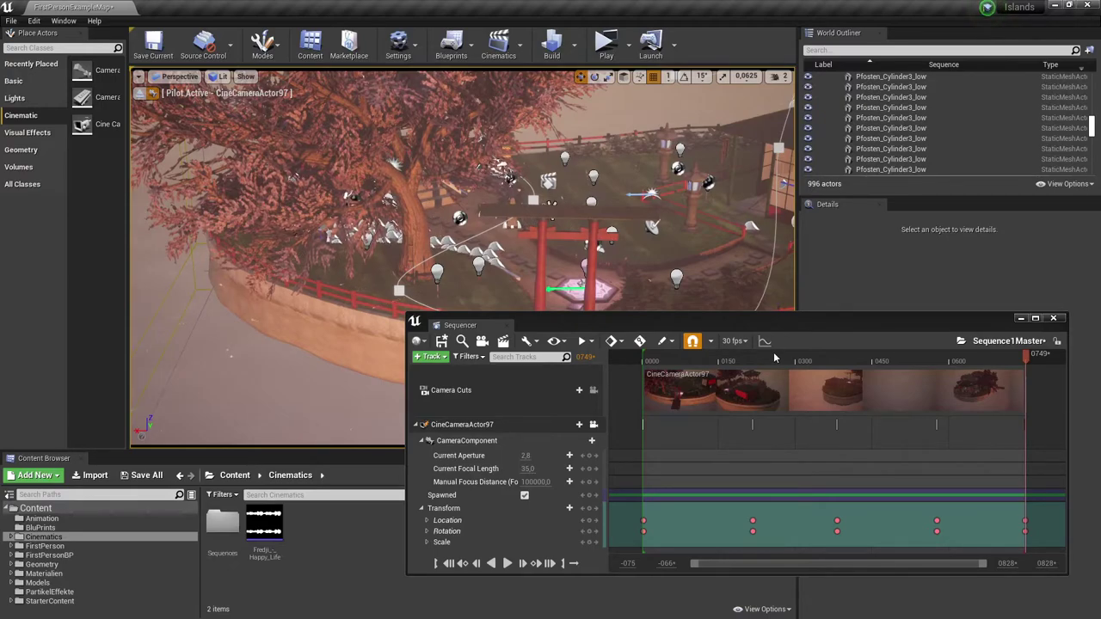
{"action": "left_click", "coordinate": [641, 342]}
{"action": "left_click", "coordinate": [641, 342]}
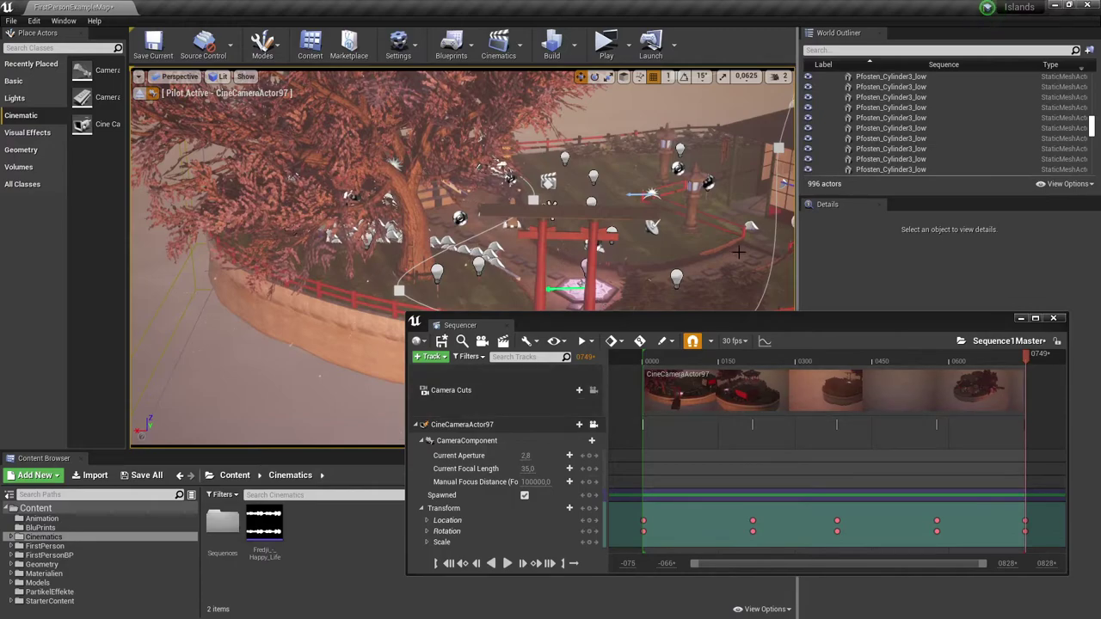
{"action": "left_click_drag", "start_coordinate": [364, 176], "coordinate": [365, 155]}
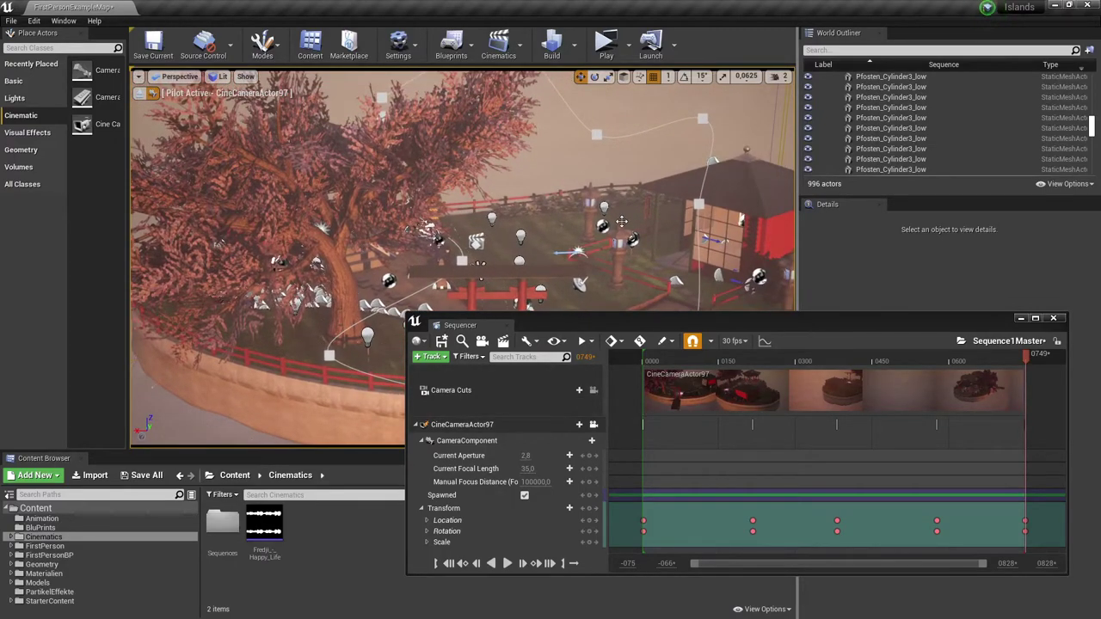
{"action": "left_click", "coordinate": [529, 342]}
{"action": "left_click", "coordinate": [538, 344]}
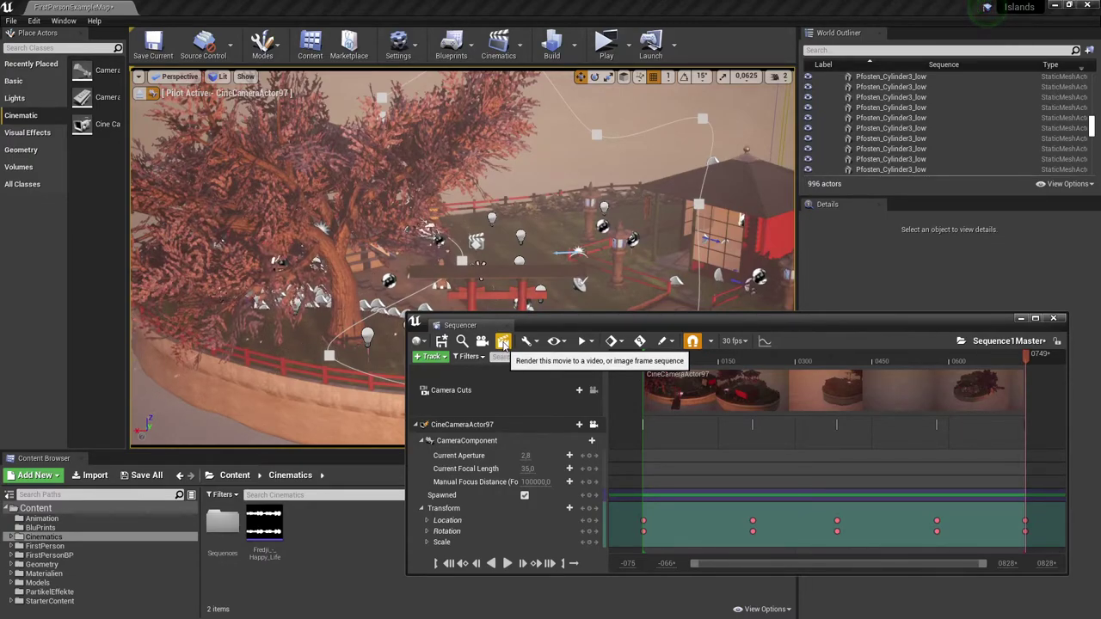
- In Render Movie Settings, choose Video Sequence (avi) output at 1920 x 1080 resolution
{"action": "left_click", "coordinate": [503, 343]}
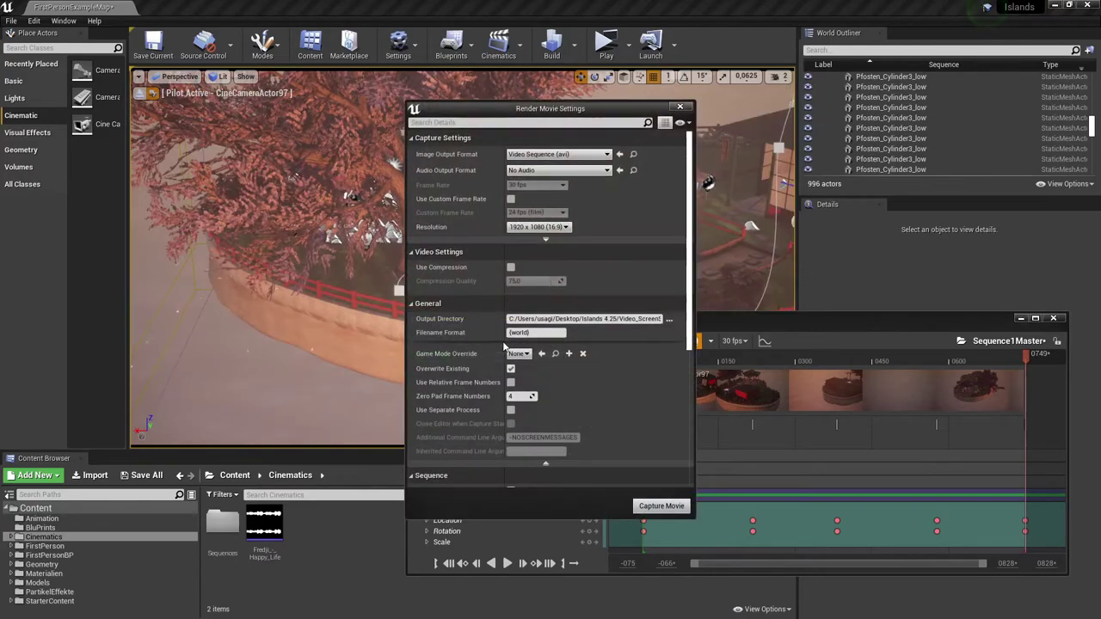
{"action": "left_click", "coordinate": [562, 154]}
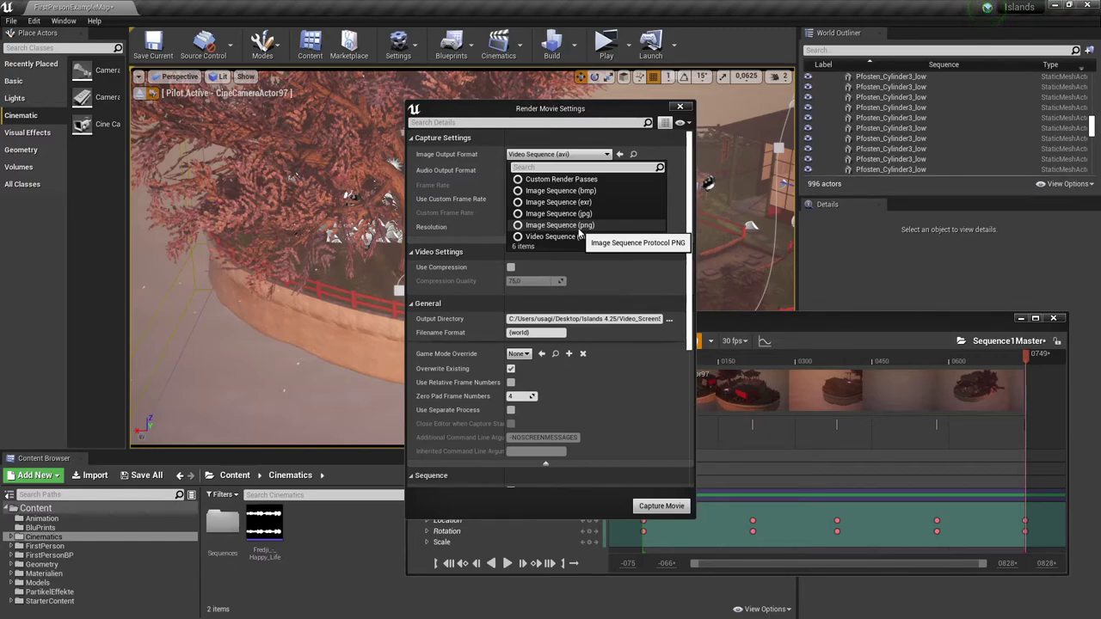
{"action": "left_click", "coordinate": [558, 239]}
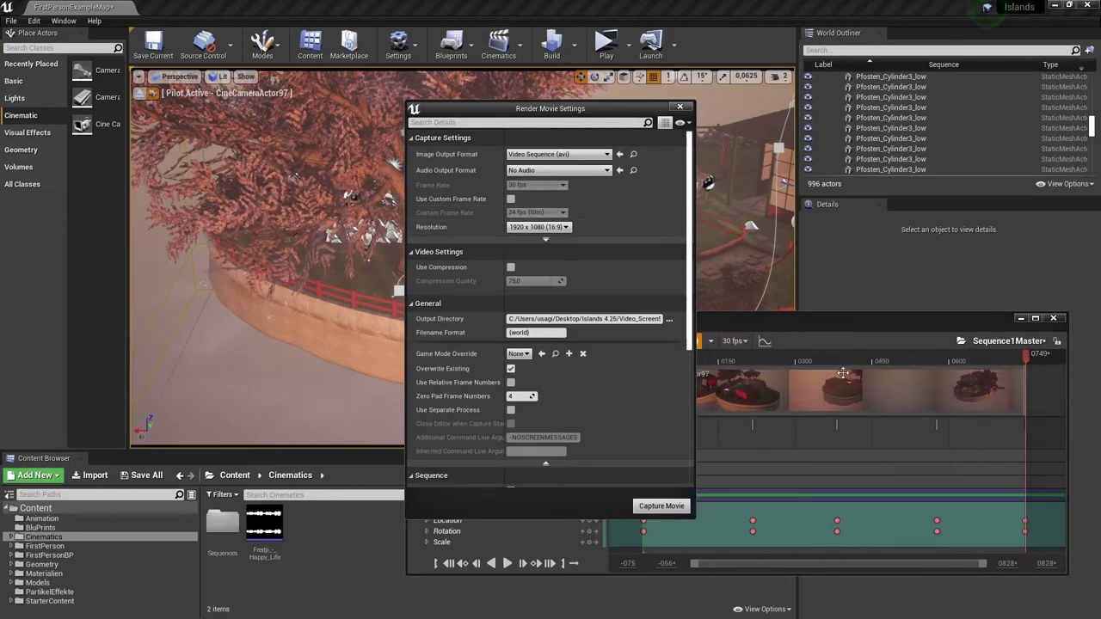
{"action": "left_click", "coordinate": [564, 228]}
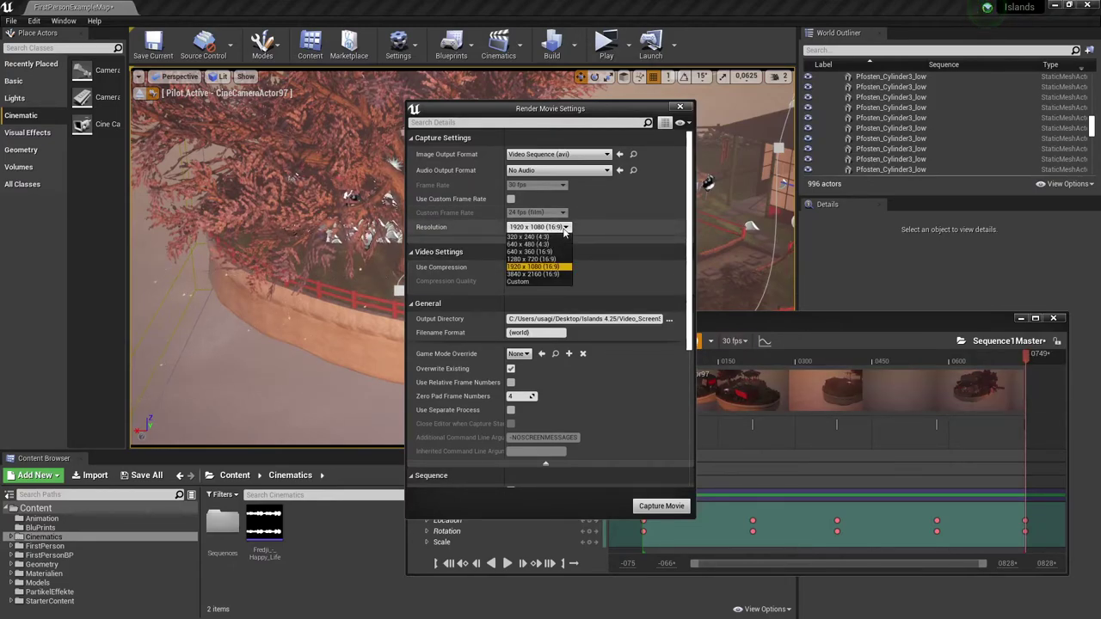
{"action": "left_click", "coordinate": [564, 229]}
- Review the remaining capture settings, re-confirm the AVI format and check the advanced options
{"action": "scroll", "coordinate": [586, 277], "scroll_direction": "down", "scroll_amount": 2}
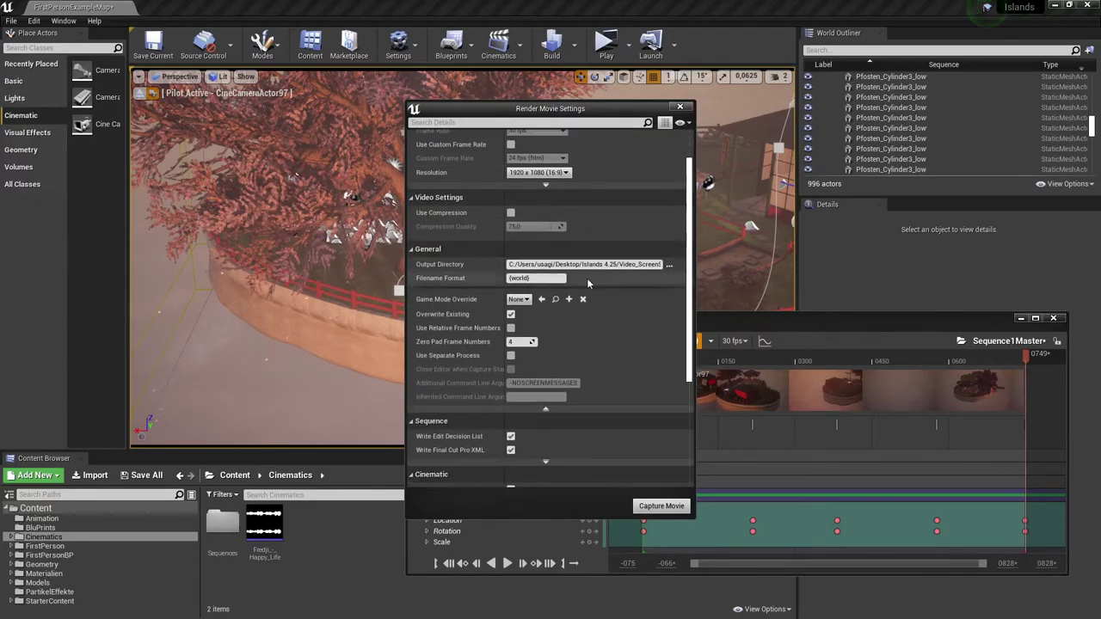
{"action": "scroll", "coordinate": [619, 301], "scroll_direction": "down", "scroll_amount": 3}
{"action": "scroll", "coordinate": [640, 319], "scroll_direction": "down", "scroll_amount": 1}
{"action": "scroll", "coordinate": [640, 325], "scroll_direction": "down", "scroll_amount": 2}
{"action": "scroll", "coordinate": [639, 325], "scroll_direction": "down", "scroll_amount": 1}
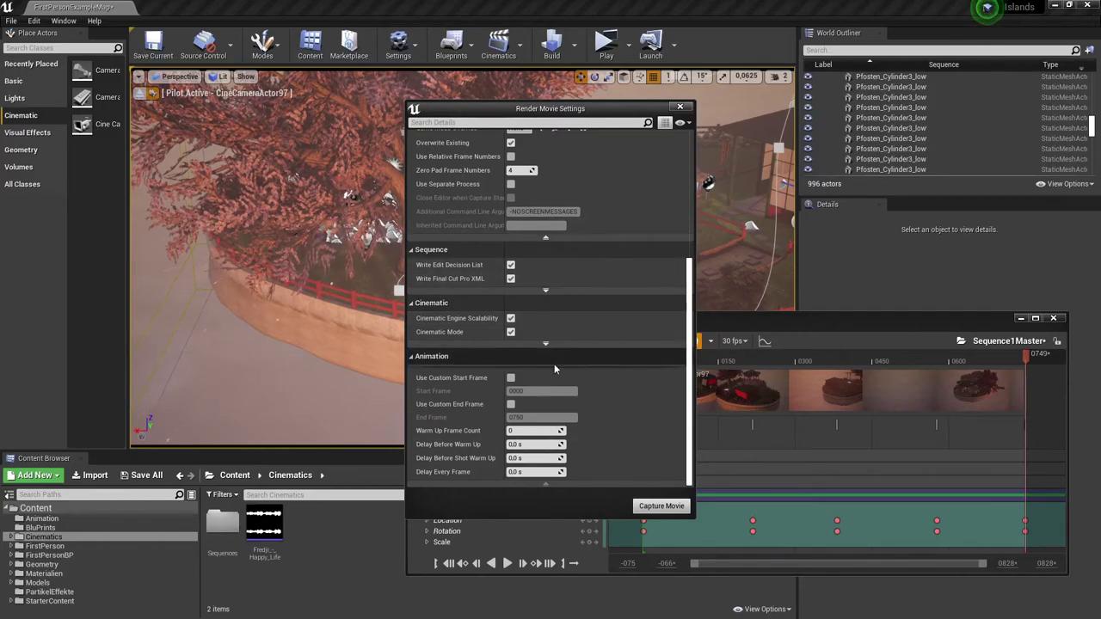
{"action": "scroll", "coordinate": [577, 392], "scroll_direction": "up", "scroll_amount": 3}
{"action": "scroll", "coordinate": [592, 342], "scroll_direction": "up", "scroll_amount": 4}
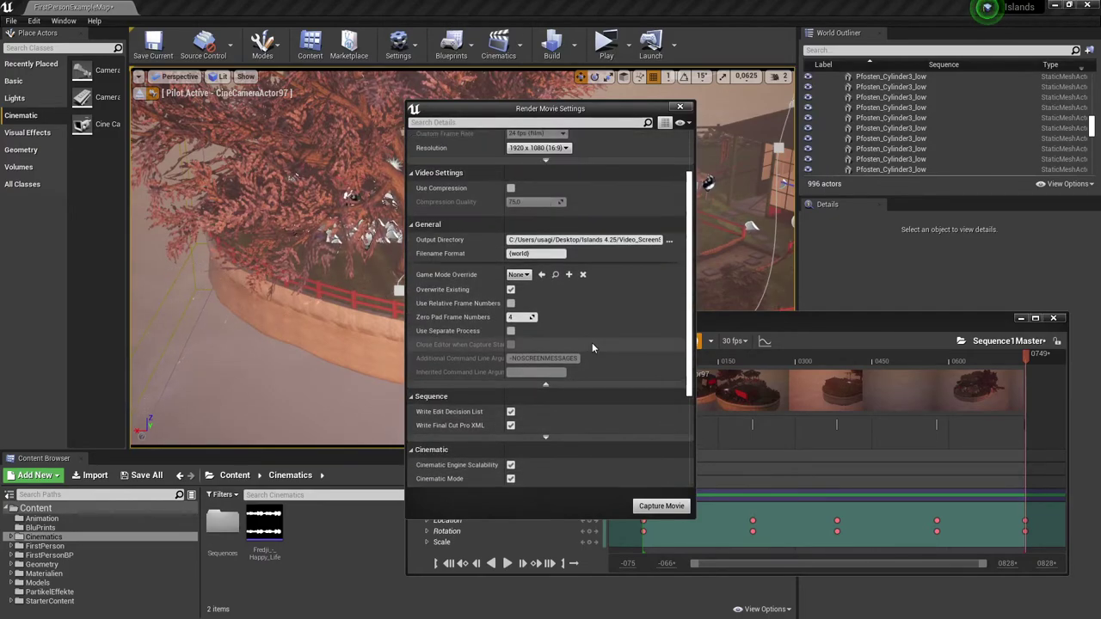
{"action": "scroll", "coordinate": [598, 351], "scroll_direction": "up", "scroll_amount": 2}
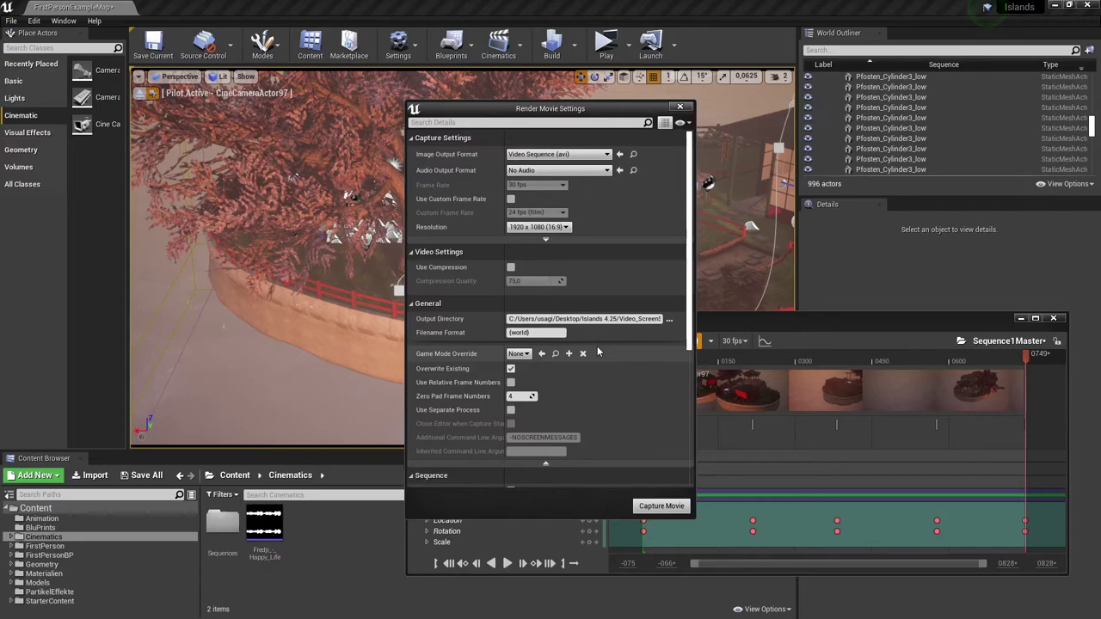
{"action": "left_click", "coordinate": [581, 157]}
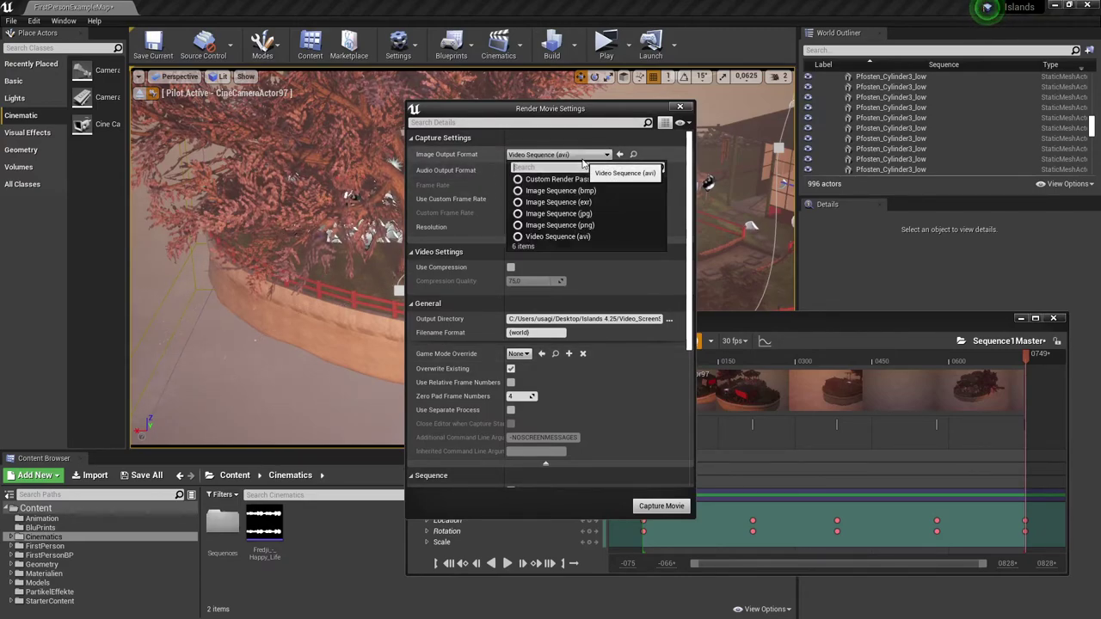
{"action": "left_click", "coordinate": [582, 162]}
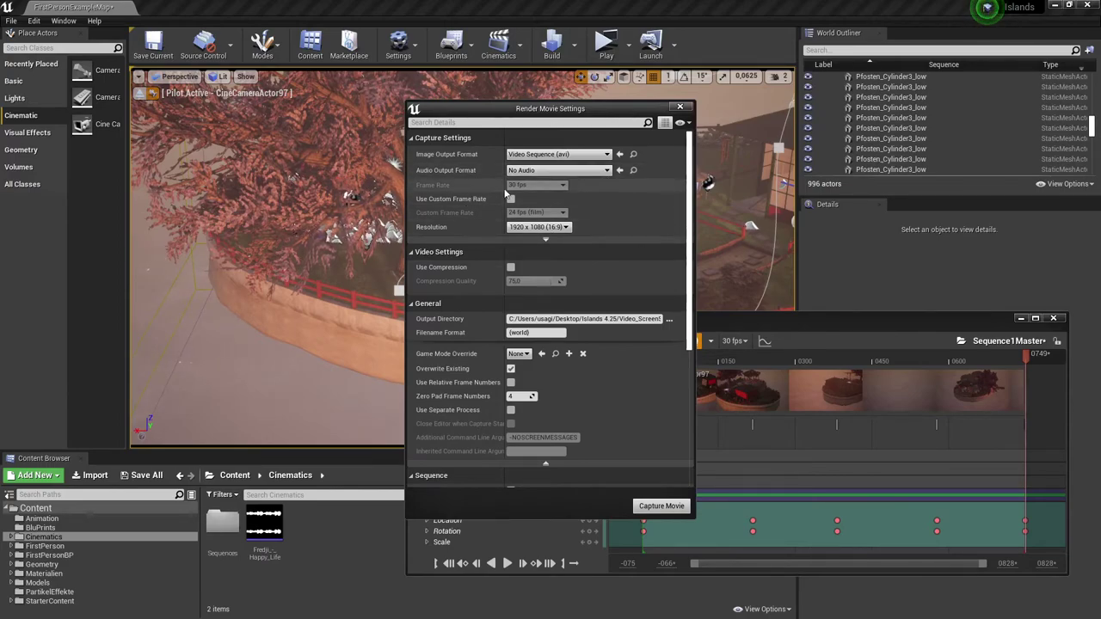
{"action": "left_click", "coordinate": [557, 238]}
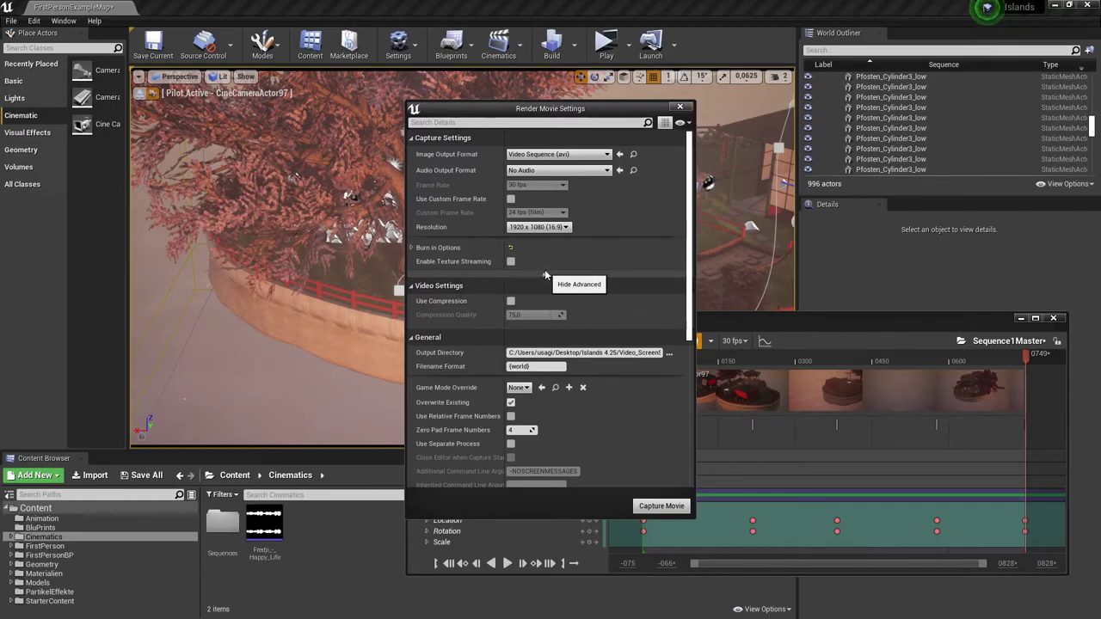
{"action": "left_click", "coordinate": [545, 272]}
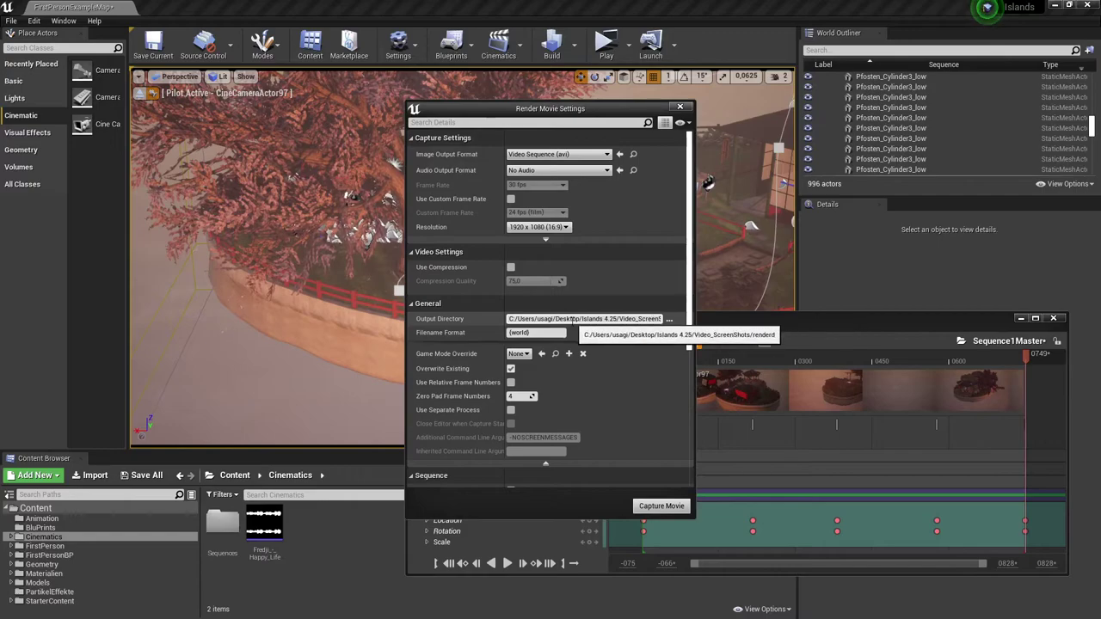
- Set the movie output directory to the Desktop folder
{"action": "left_click", "coordinate": [669, 320]}
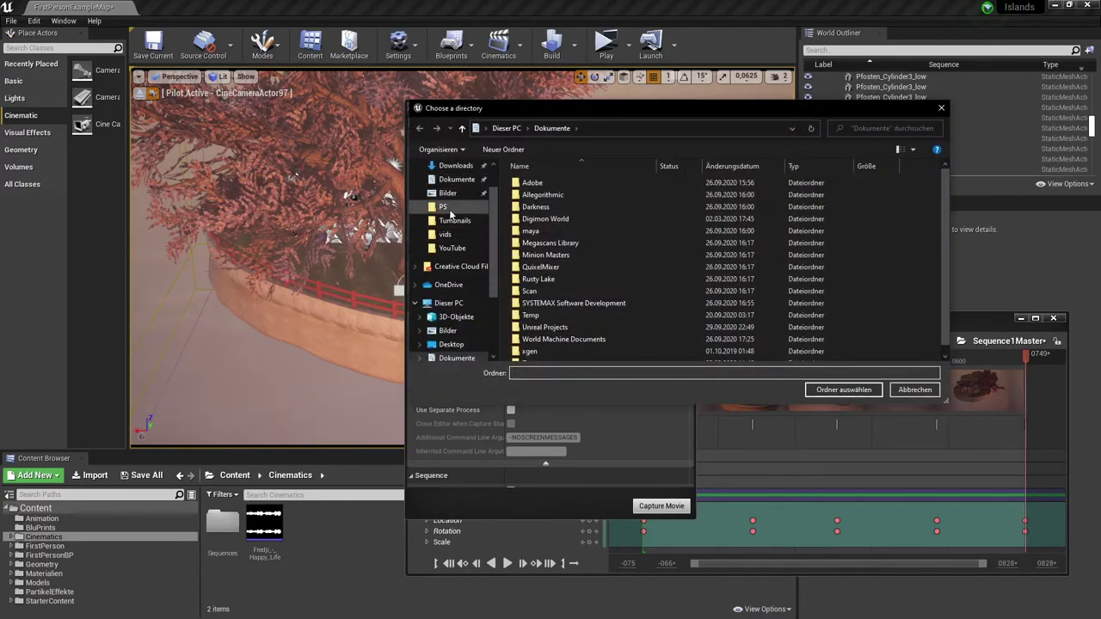
{"action": "scroll", "coordinate": [452, 206], "scroll_direction": "up", "scroll_amount": 1}
{"action": "left_click", "coordinate": [456, 189]}
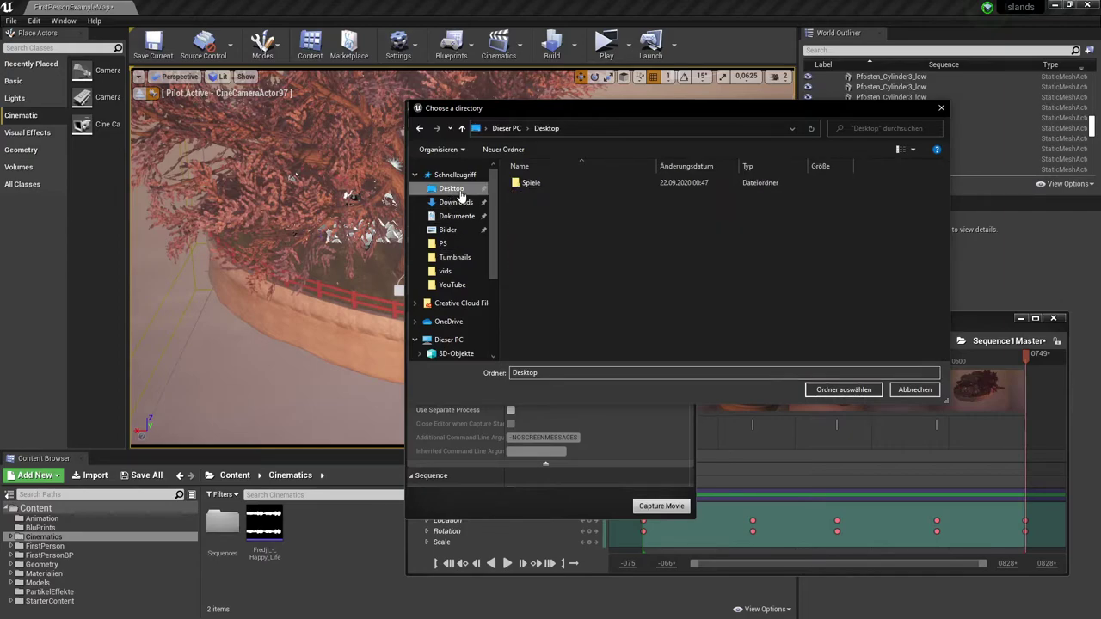
{"action": "left_click", "coordinate": [847, 392]}
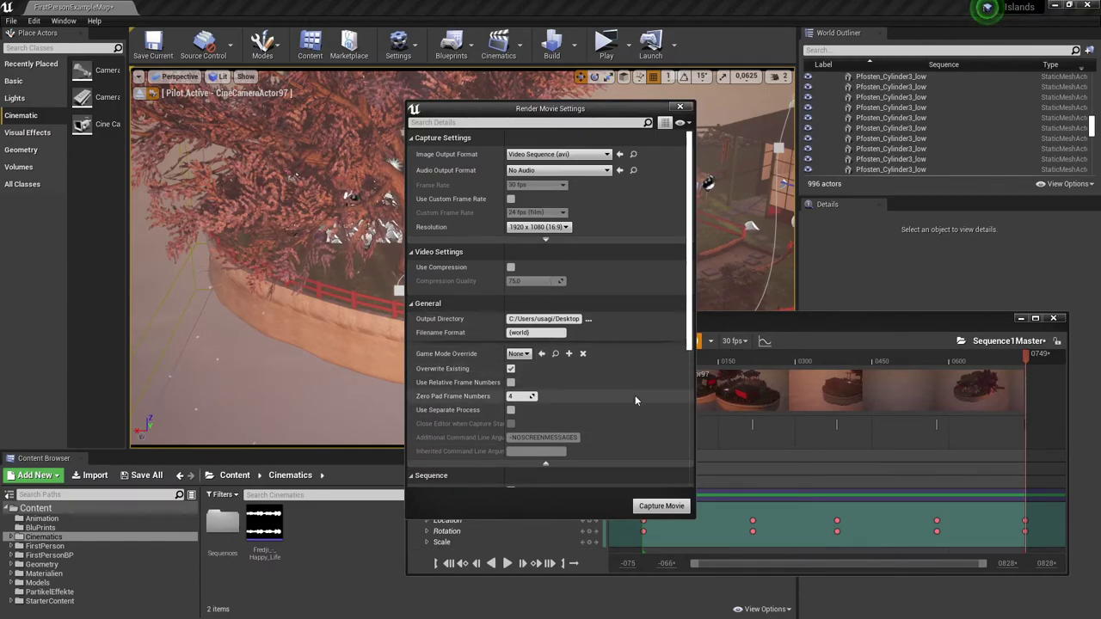
- Start a movie capture, then reopen the output directory browser on the Desktop
{"action": "left_click", "coordinate": [648, 508]}
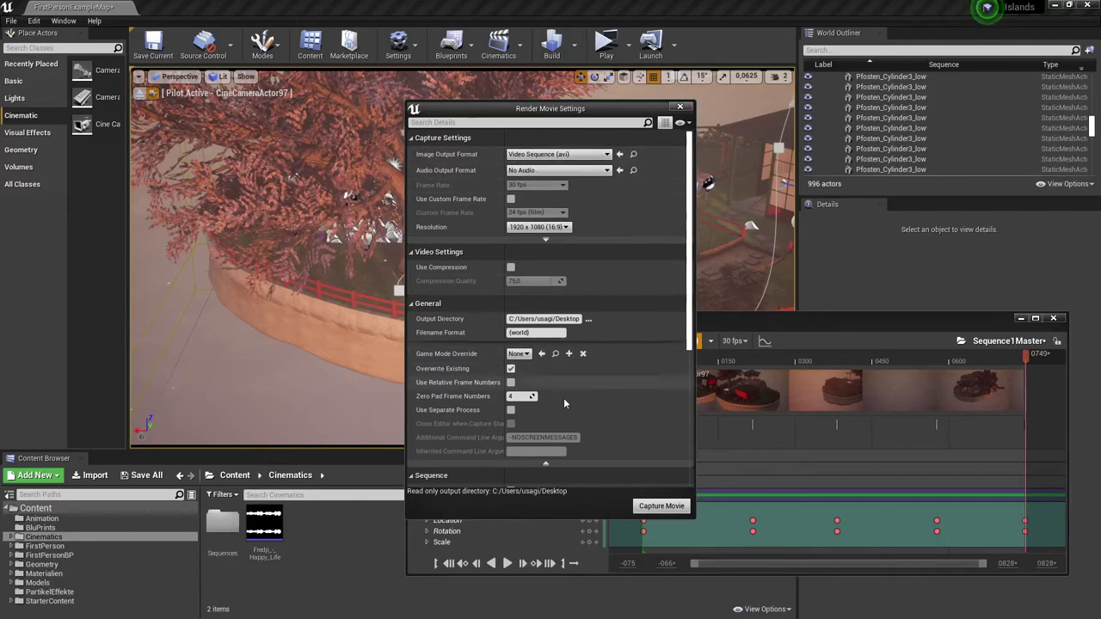
{"action": "left_click", "coordinate": [590, 319]}
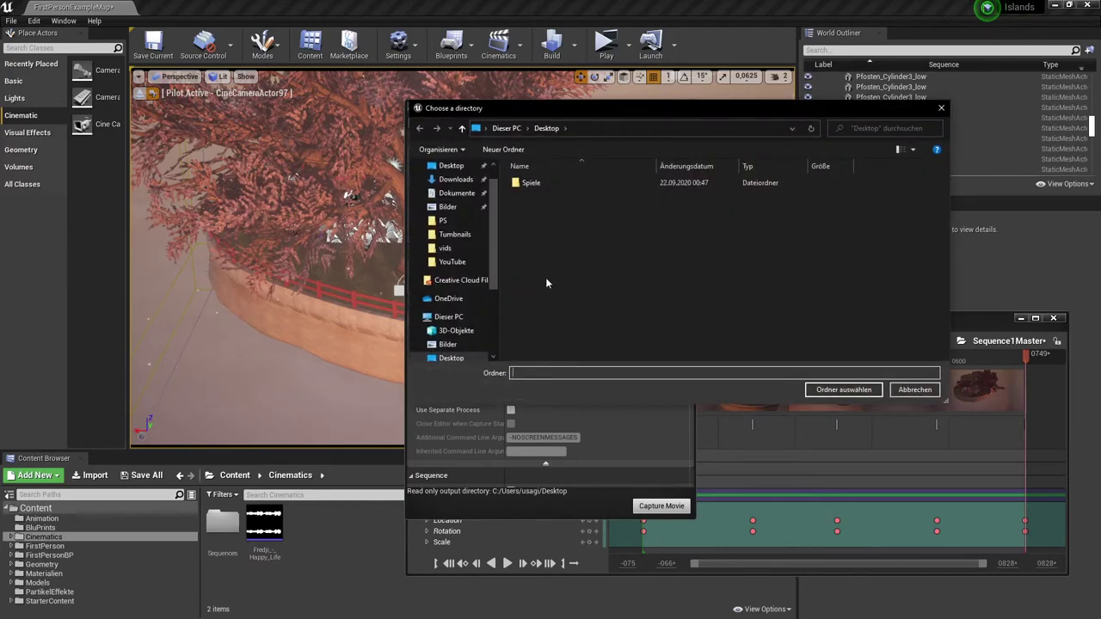
{"action": "right_click", "coordinate": [546, 283]}
{"action": "mouse_move", "coordinate": [489, 387]}
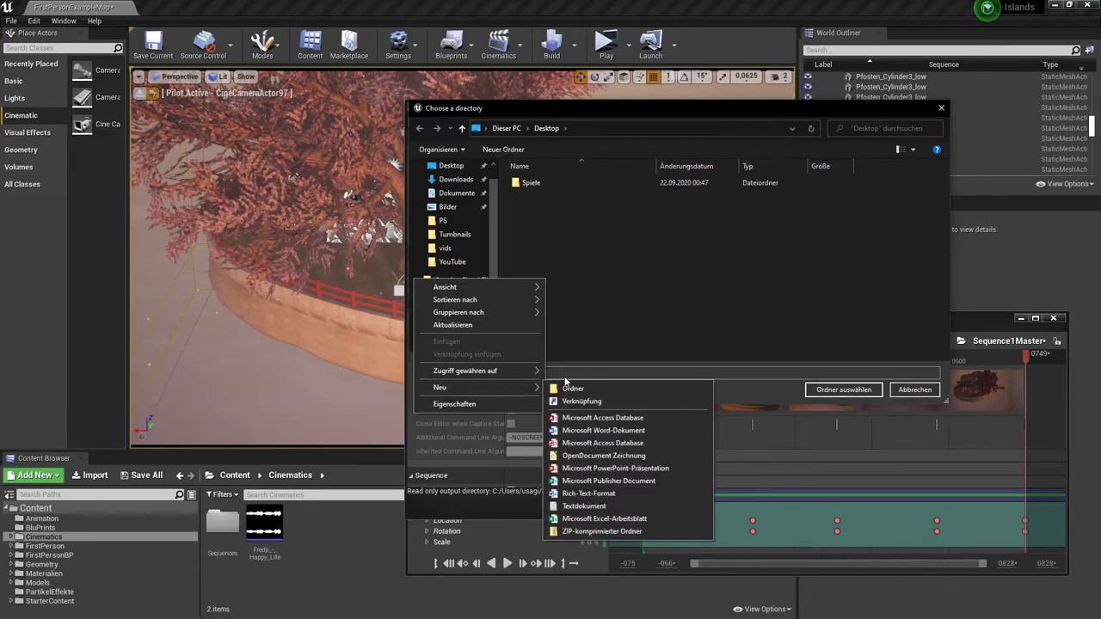
{"action": "key", "text": "Escape"}
{"action": "key", "text": "Escape"}
- Create a 'Neuer Ordner' folder on the Desktop, make it the output folder, and capture again
{"action": "right_click", "coordinate": [551, 278]}
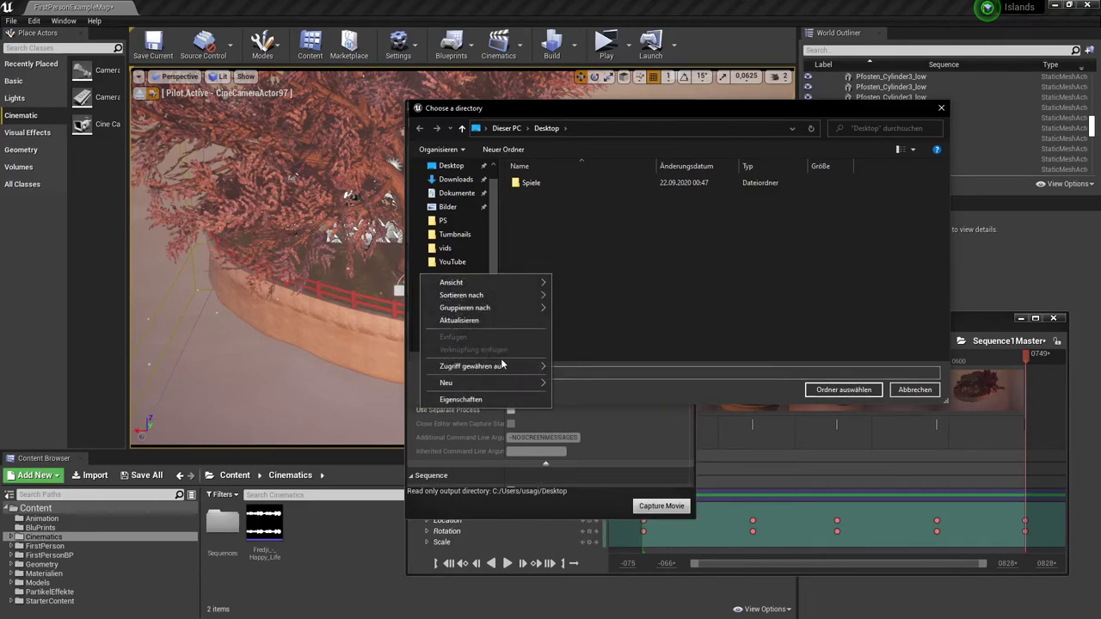
{"action": "left_click", "coordinate": [572, 384]}
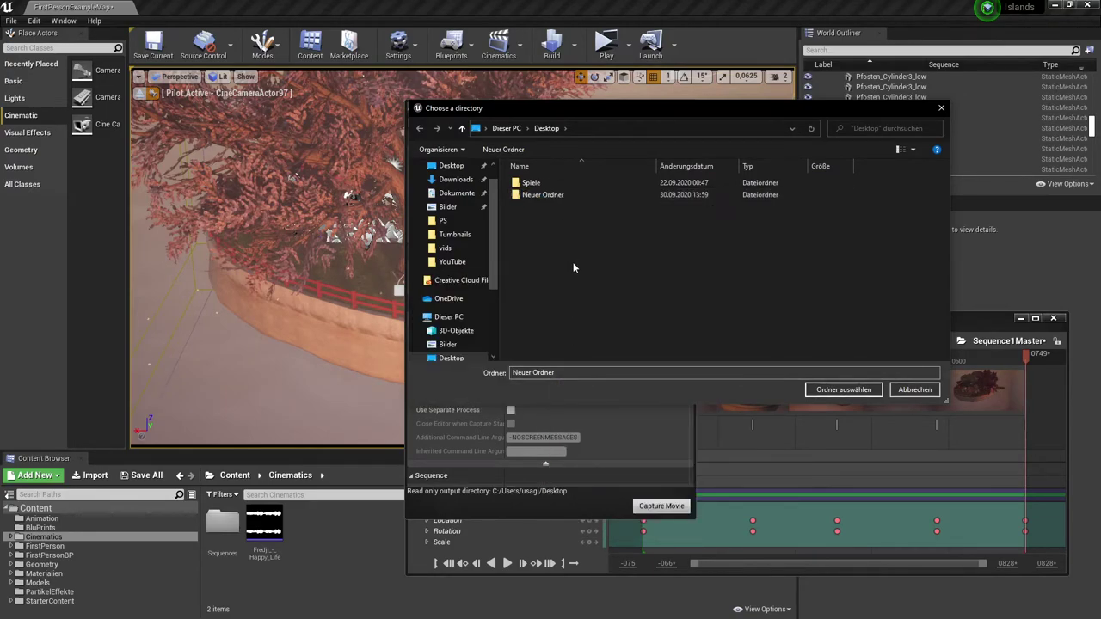
{"action": "left_click", "coordinate": [567, 194]}
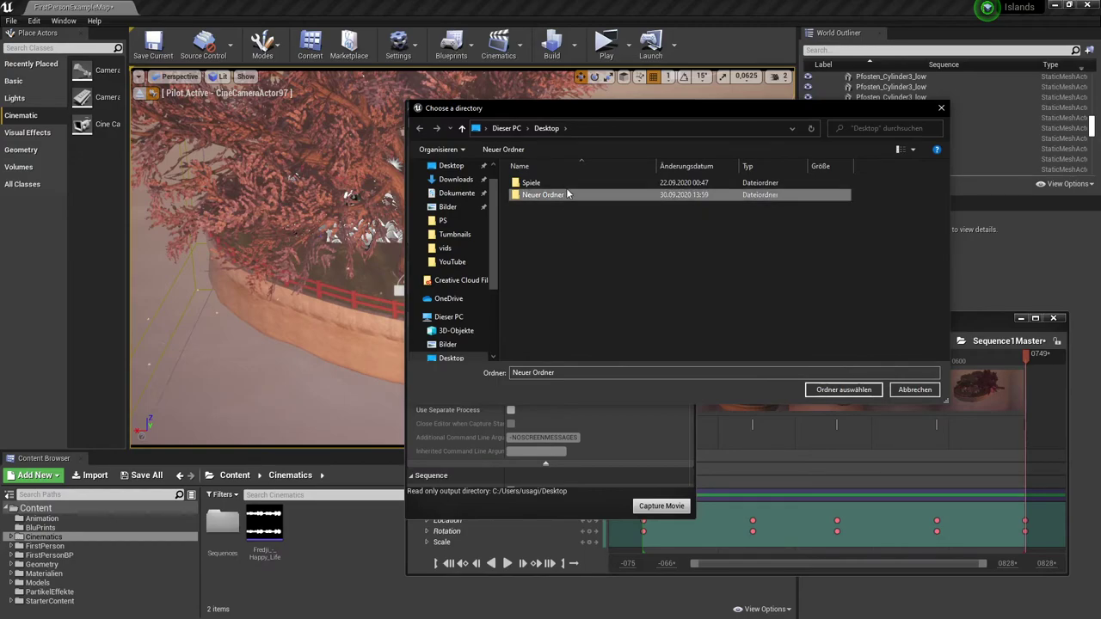
{"action": "left_click", "coordinate": [821, 390]}
{"action": "left_click", "coordinate": [644, 508]}
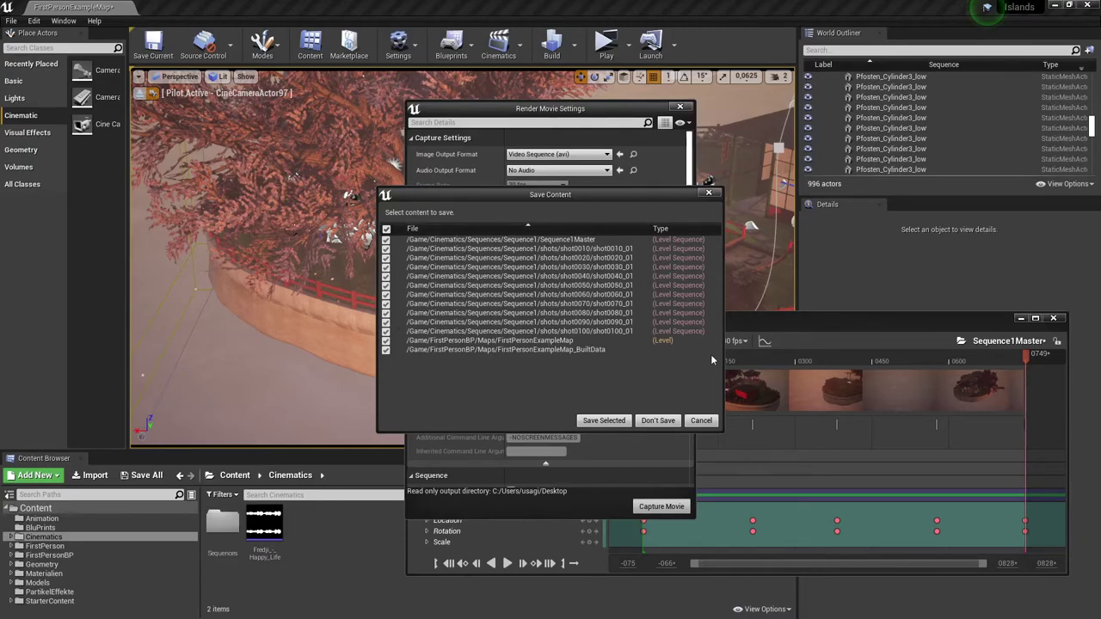
- Save Sequence1Master, its shots and the map so the capture can finish
{"action": "left_click", "coordinate": [617, 421]}
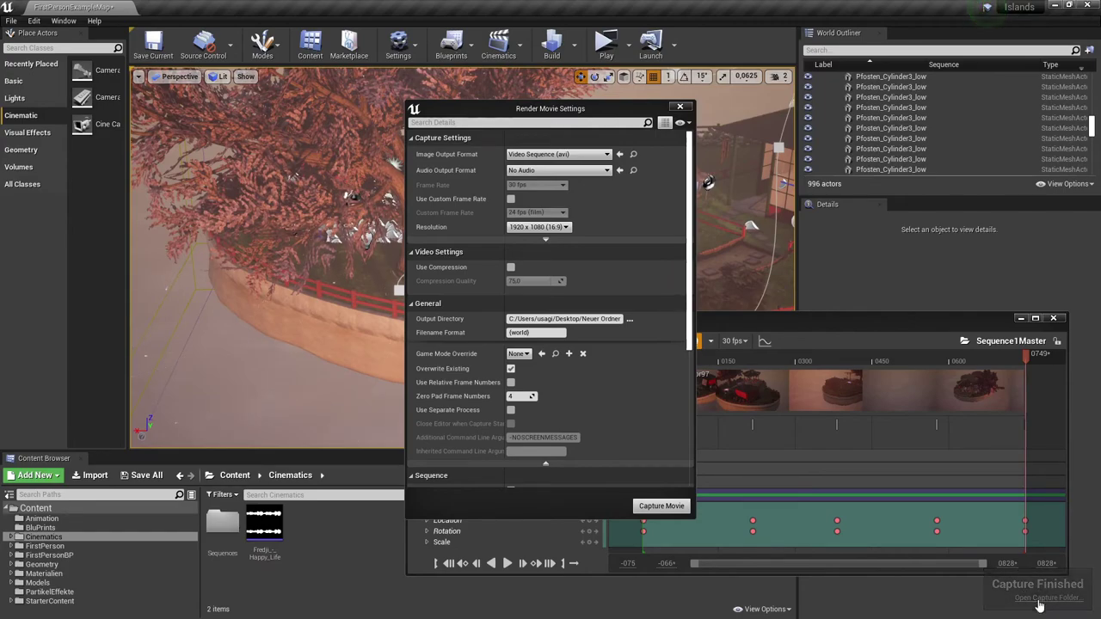
- Open the capture folder and play the FirstPersonExampleMap video in Movies & TV
{"action": "left_click", "coordinate": [1040, 597]}
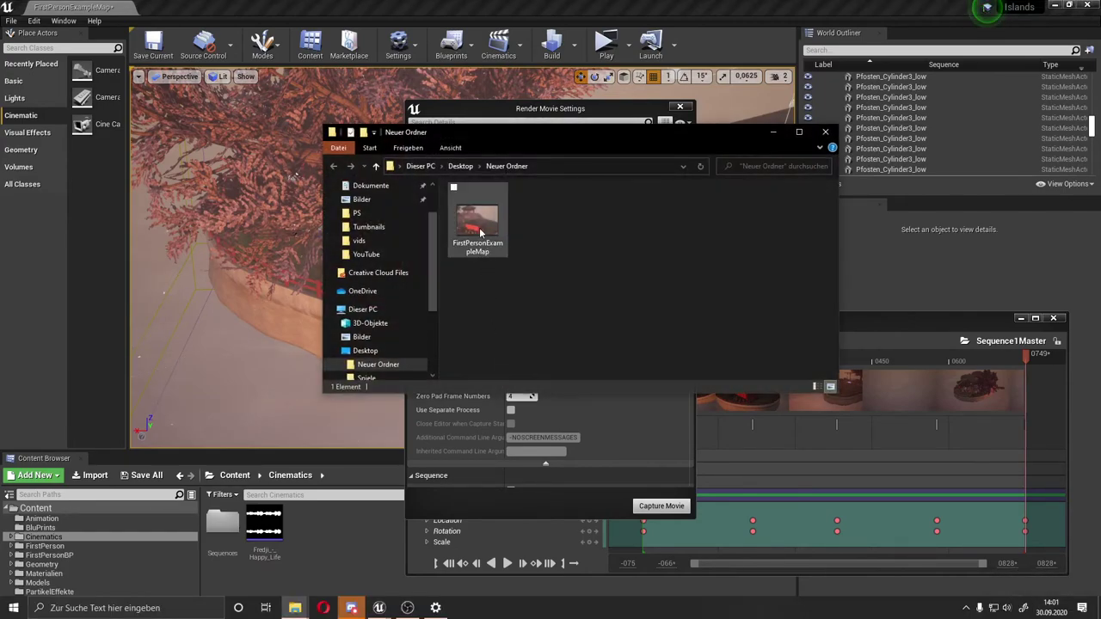
{"action": "left_click", "coordinate": [480, 233]}
{"action": "double_click", "coordinate": [480, 230]}
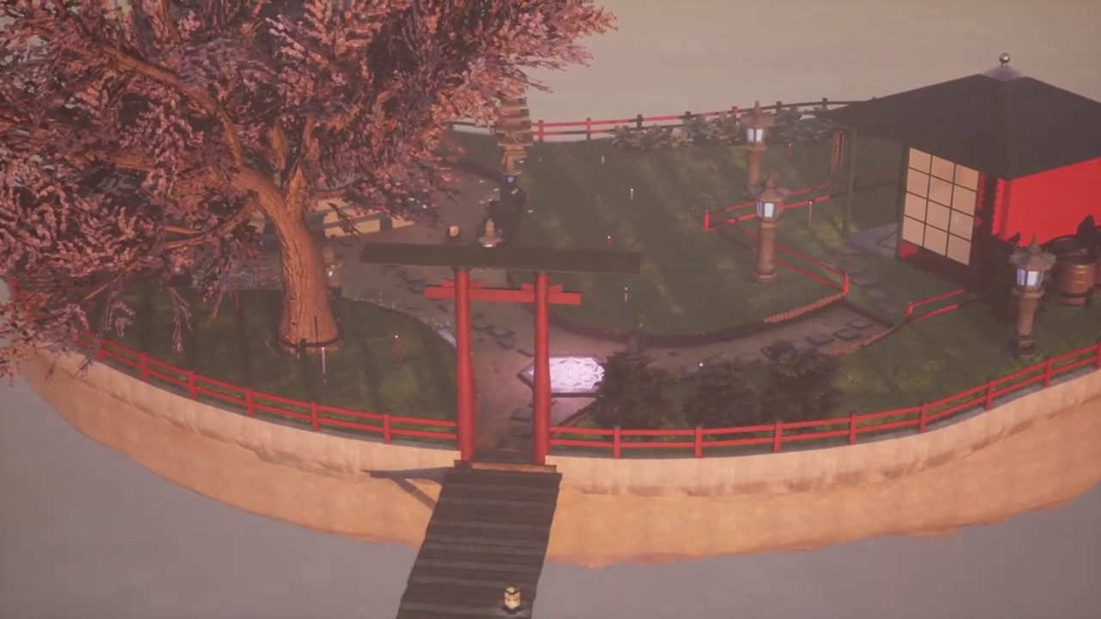
{"action": "mouse_move", "coordinate": [506, 424]}
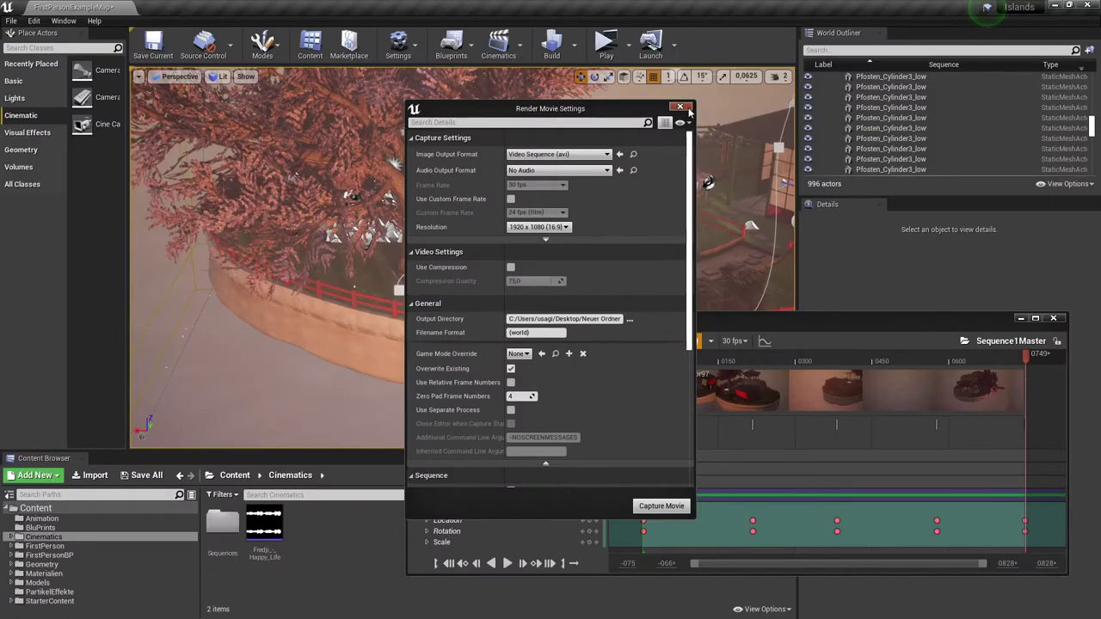
- Close Render Movie Settings and the Sequencer, then fly the viewport into the garden
{"action": "left_click", "coordinate": [685, 109]}
{"action": "left_click_drag", "start_coordinate": [848, 316], "coordinate": [712, 294]}
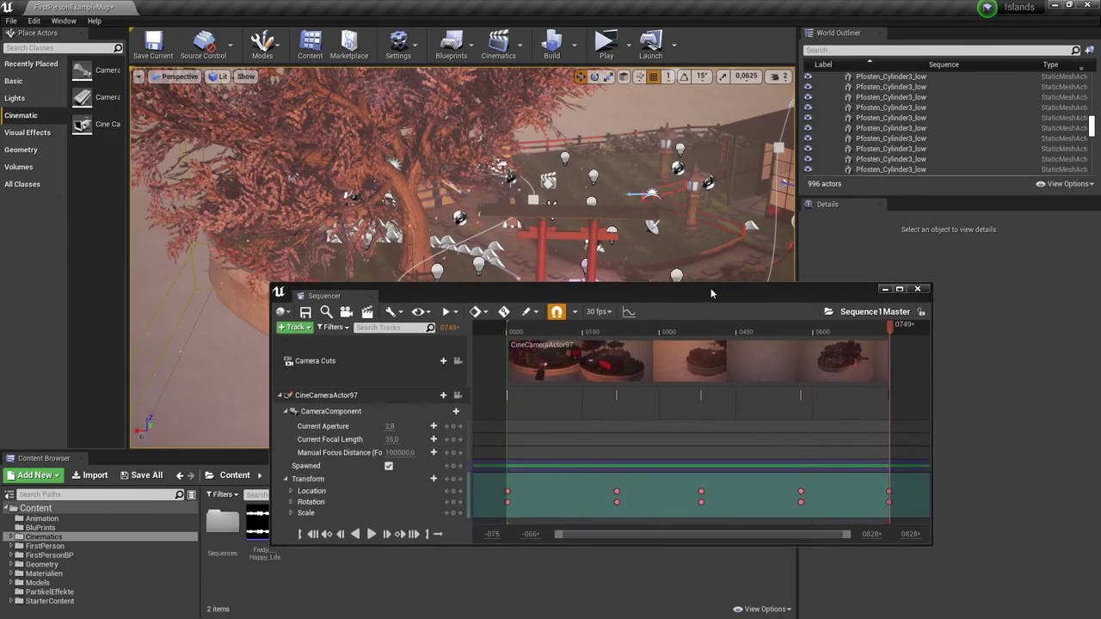
{"action": "left_click", "coordinate": [918, 292]}
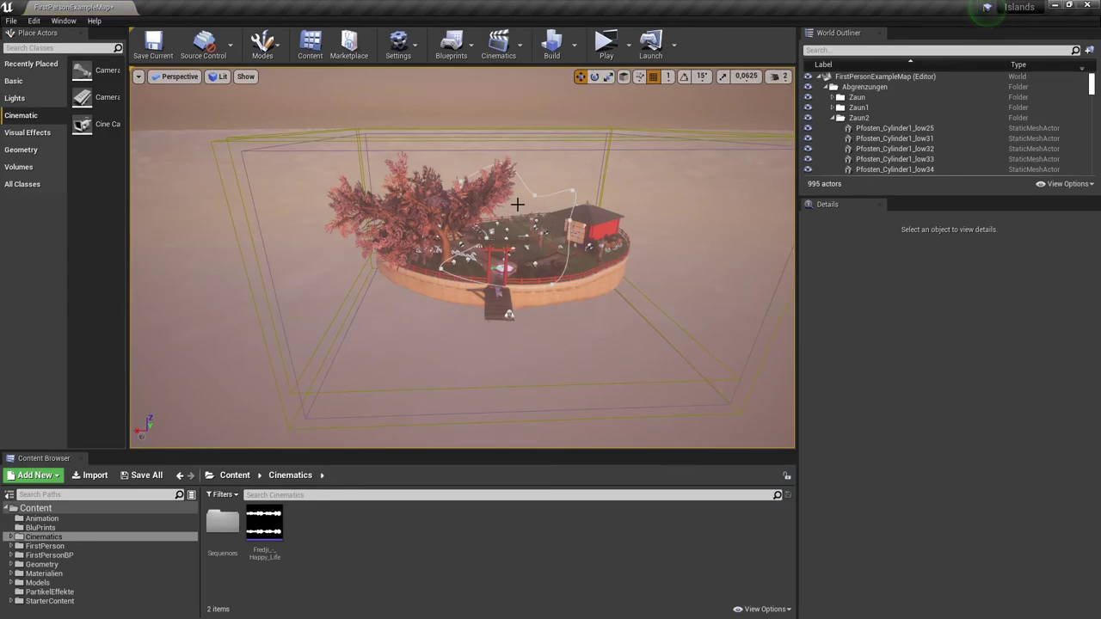
{"action": "scroll", "coordinate": [517, 204], "scroll_direction": "up", "scroll_amount": 2}
{"action": "scroll", "coordinate": [517, 204], "scroll_direction": "up", "scroll_amount": 2}
{"action": "scroll", "coordinate": [517, 204], "scroll_direction": "up", "scroll_amount": 3}
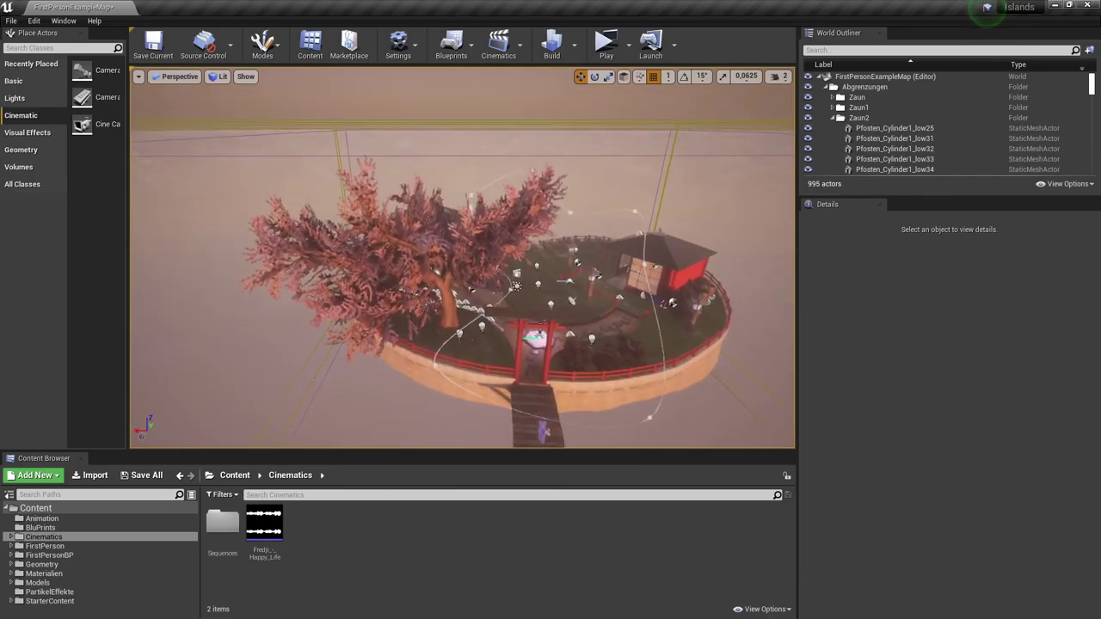
{"action": "scroll", "coordinate": [518, 218], "scroll_direction": "up", "scroll_amount": 2}
{"action": "scroll", "coordinate": [518, 218], "scroll_direction": "up", "scroll_amount": 2}
{"action": "scroll", "coordinate": [518, 217], "scroll_direction": "up", "scroll_amount": 1}
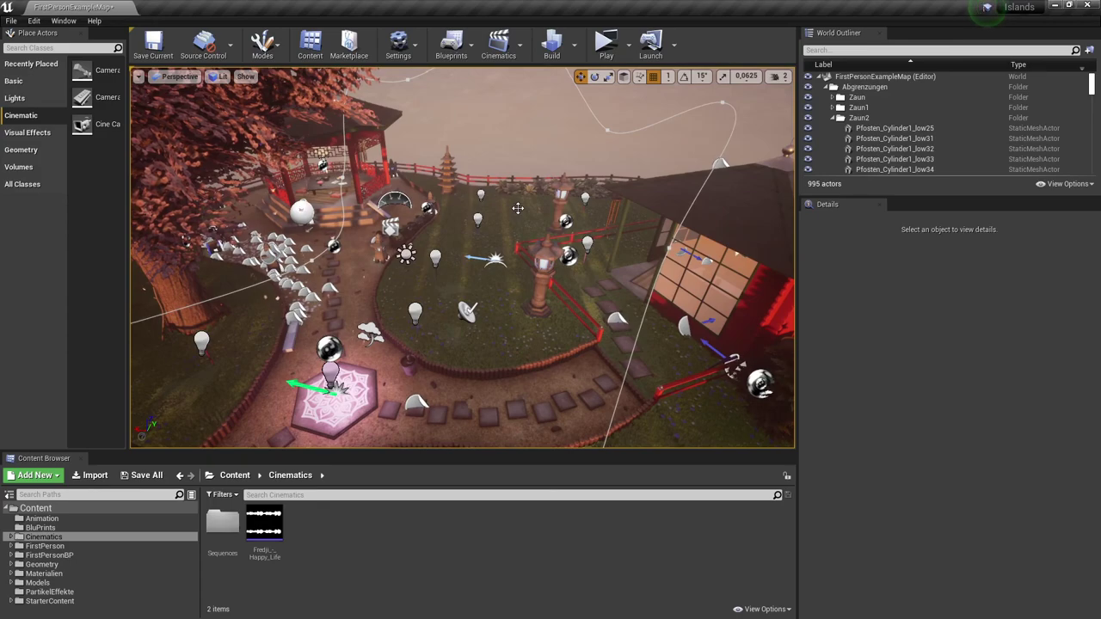
{"action": "mouse_move", "coordinate": [518, 208]}
{"action": "right_mouse_down"}
{"action": "mouse_move", "coordinate": [518, 185]}
{"action": "mouse_move", "coordinate": [517, 208]}
{"action": "right_mouse_up"}
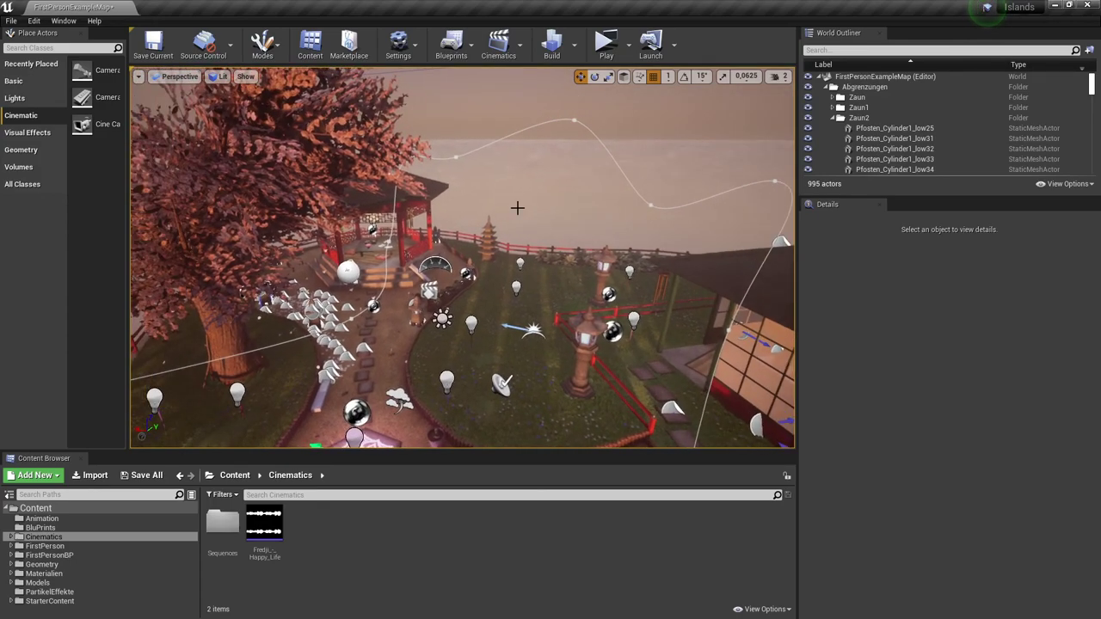